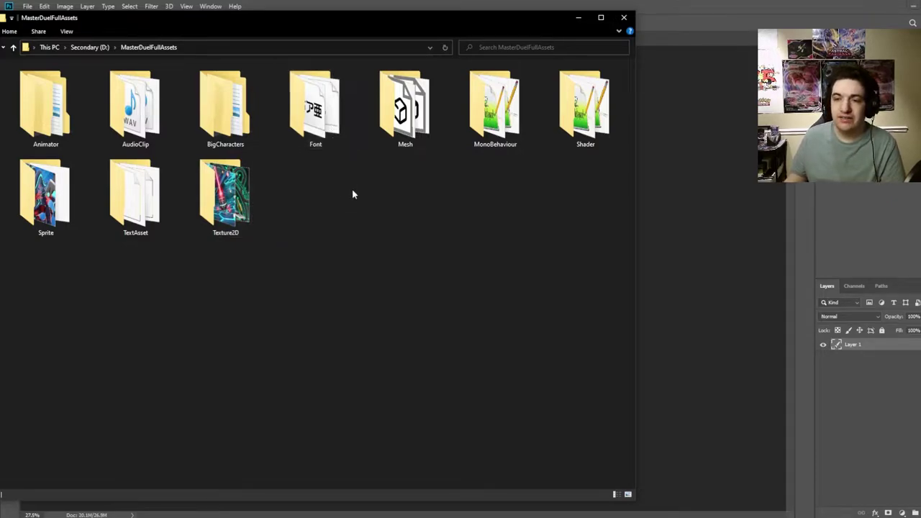
Step: Open the Font folder in MasterDuelFullAssets and preview the FOT-RodinPro-DB font
double_click(322, 150)
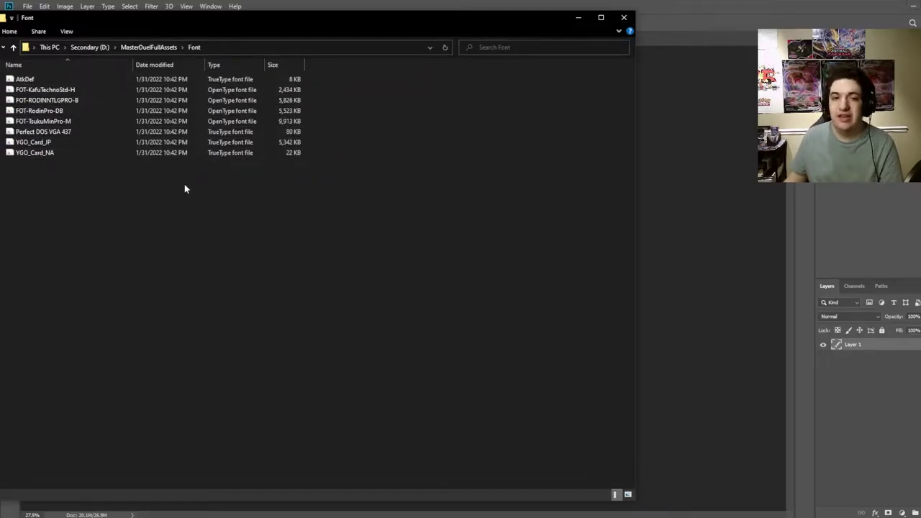
drag(185, 203, 133, 175)
drag(110, 178, 90, 160)
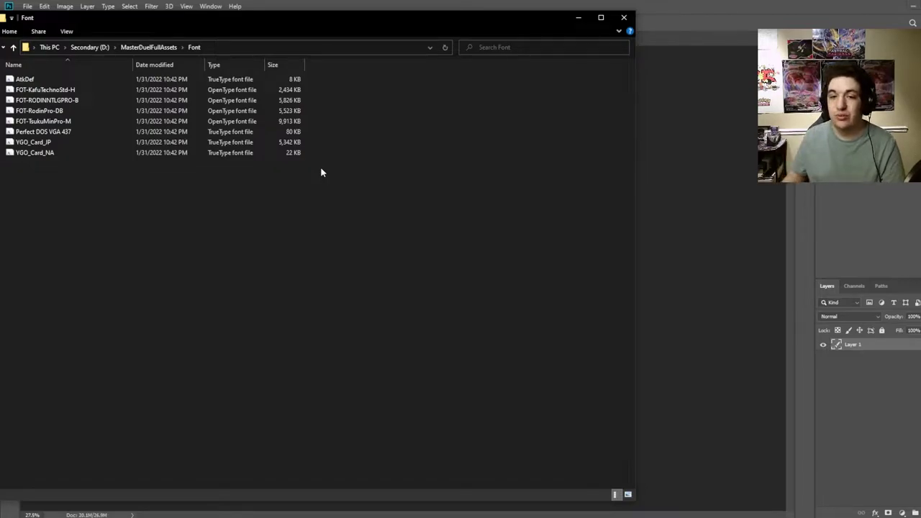
double_click(65, 112)
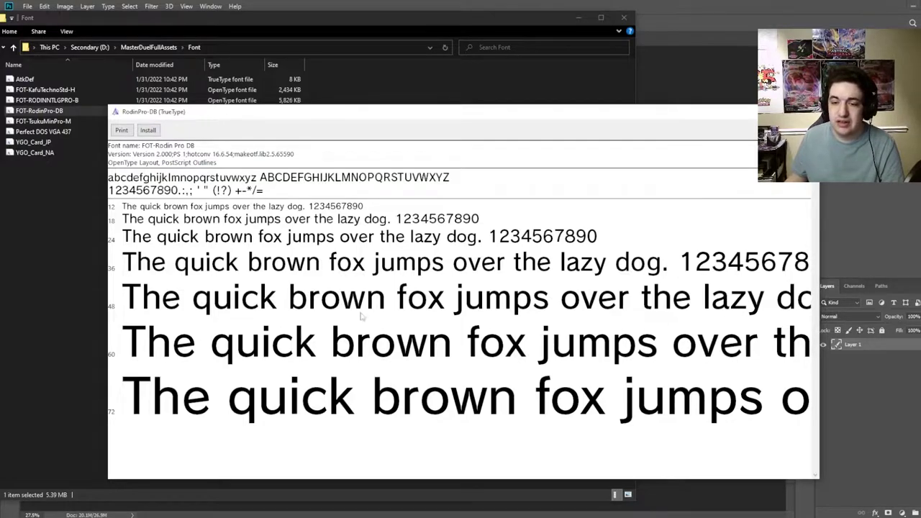
click(807, 111)
drag(240, 214, 66, 81)
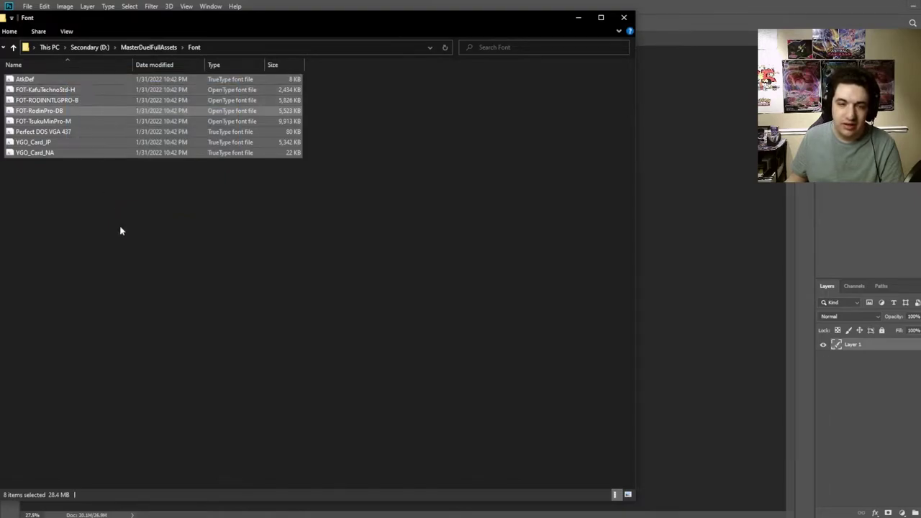
right_click(56, 94)
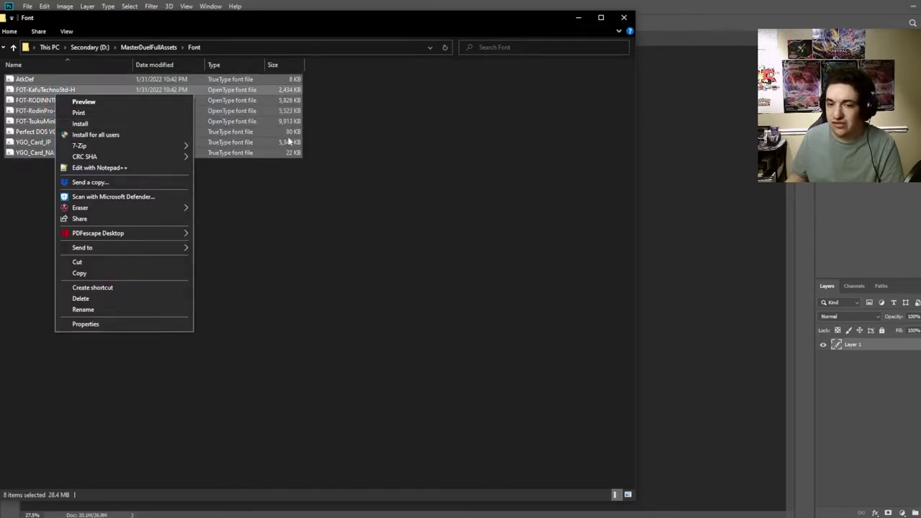
click(398, 143)
click(398, 143)
Step: Preview the FOT-TsukuMinPro-M, FOT-KafuTechnoStd-H and YGO_Card_JP fonts one after another, closing each preview
double_click(75, 121)
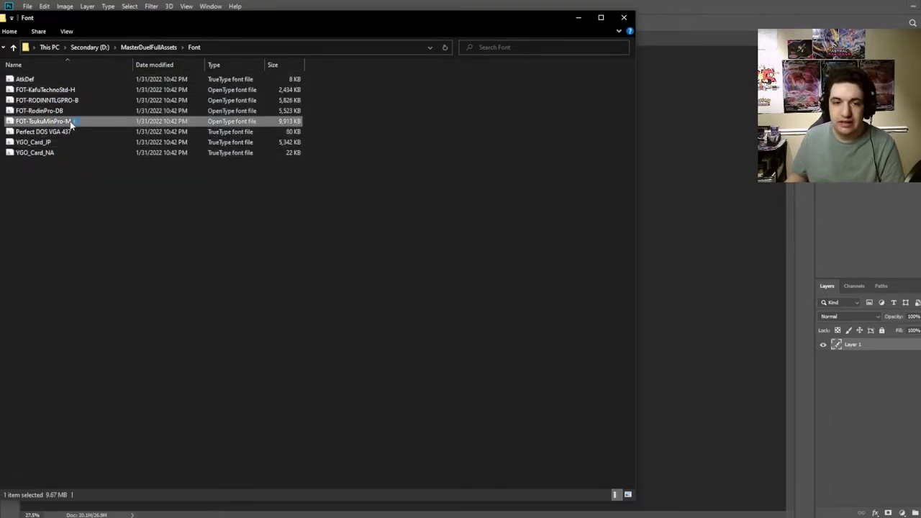
drag(302, 134, 311, 100)
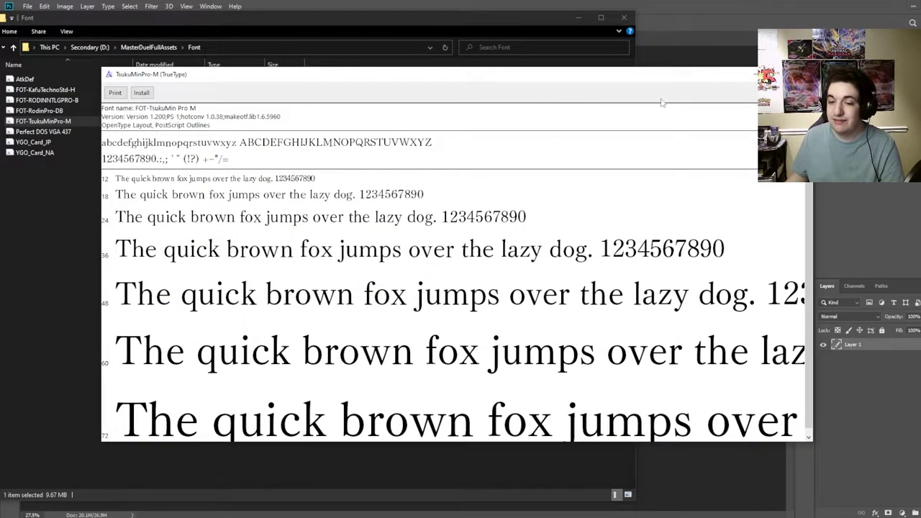
click(796, 74)
double_click(44, 89)
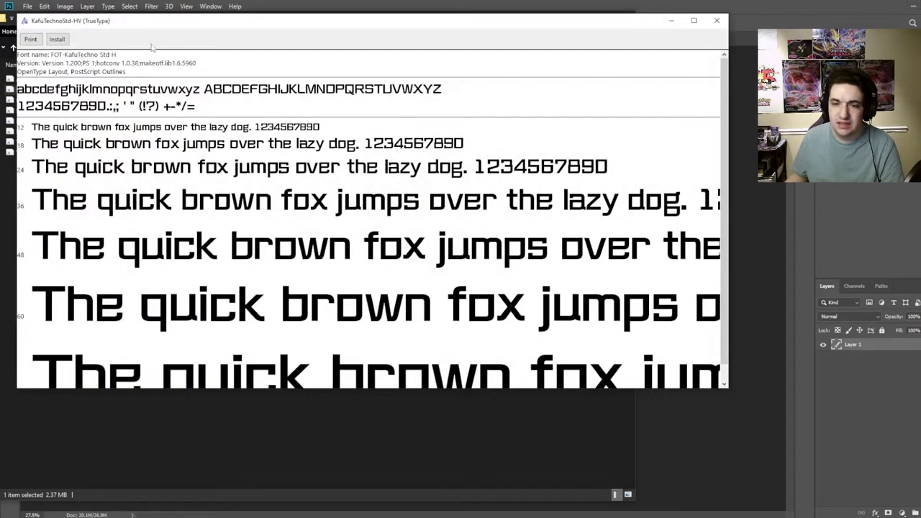
drag(208, 30, 218, 36)
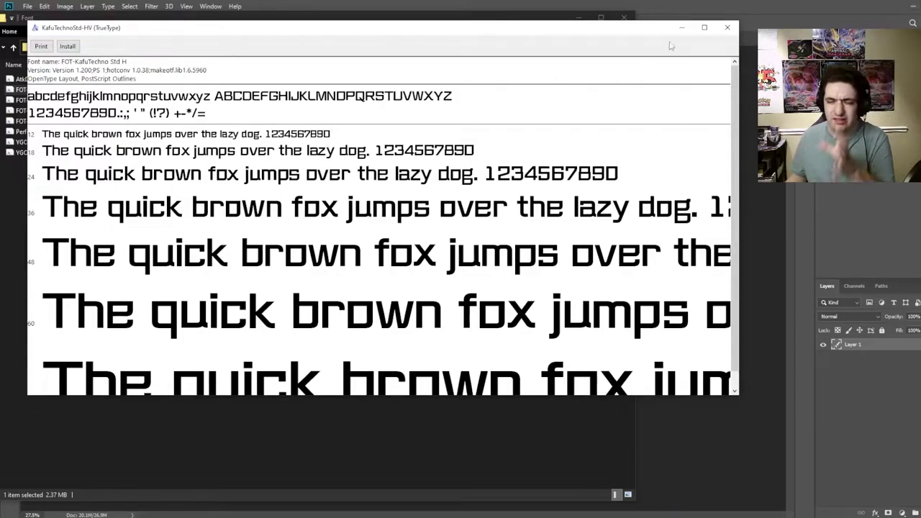
click(726, 27)
double_click(36, 143)
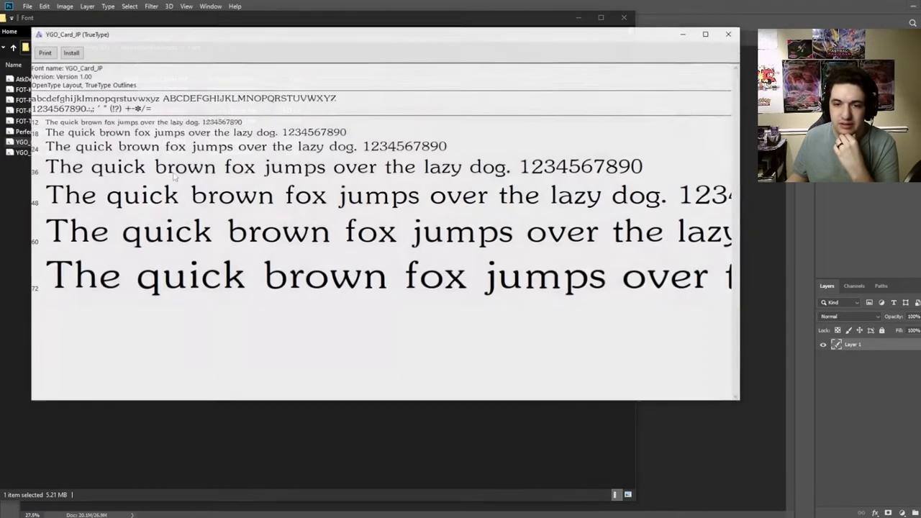
click(732, 35)
Step: Open the YGO_Card_NA font file, install the font and close its preview
double_click(84, 151)
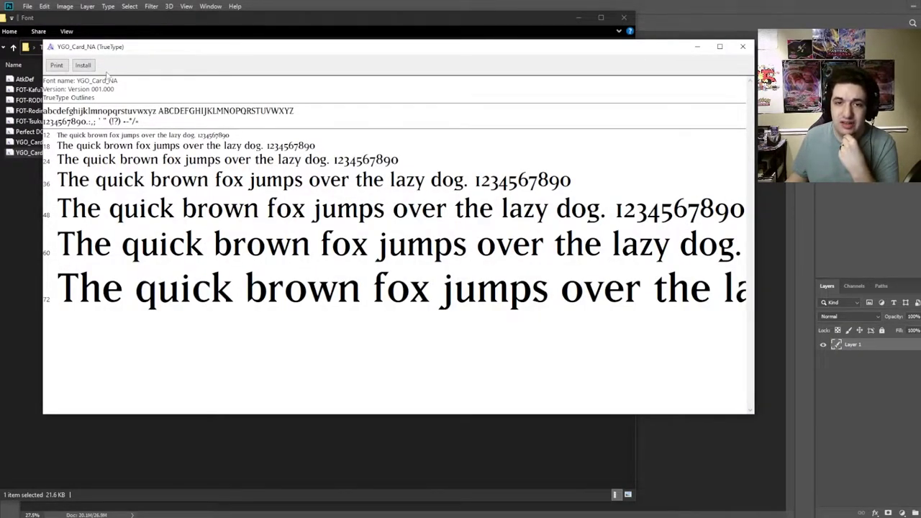
click(83, 64)
click(503, 270)
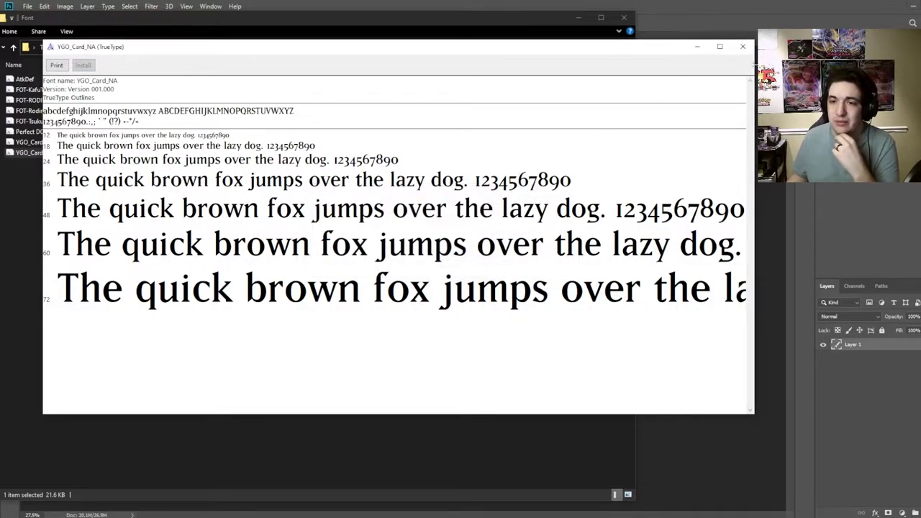
click(742, 47)
Step: Return to MasterDuelFullAssets, open its Texture2D folder and look through the card art, card frames and interface textures
key(BackSpace)
click(460, 249)
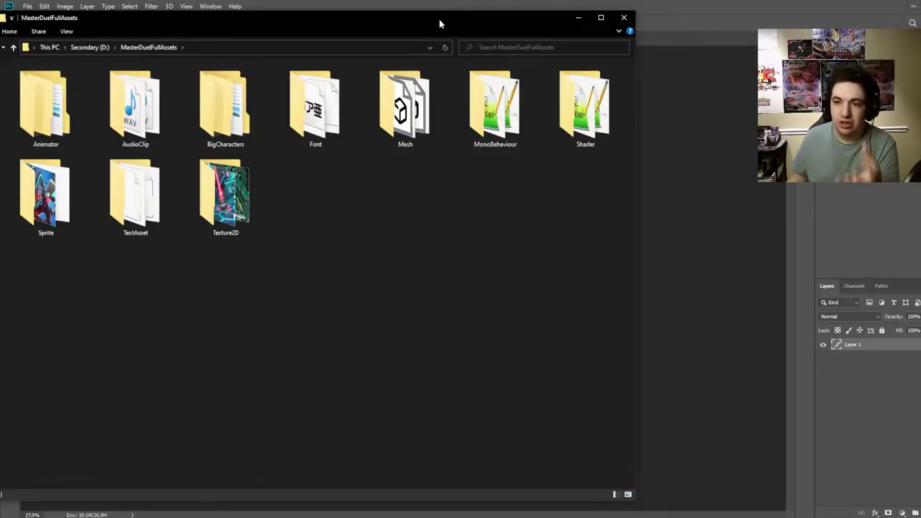
double_click(259, 191)
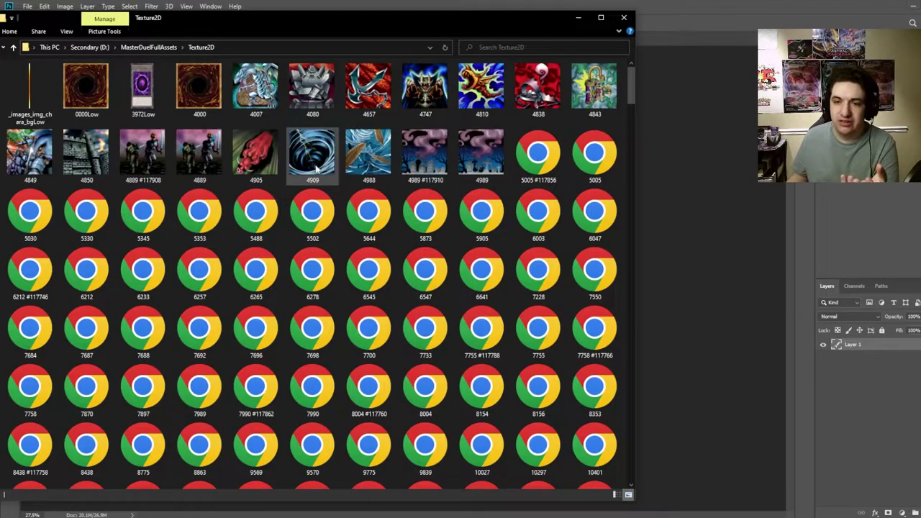
scroll(314, 181, down, 5)
scroll(301, 184, up, 5)
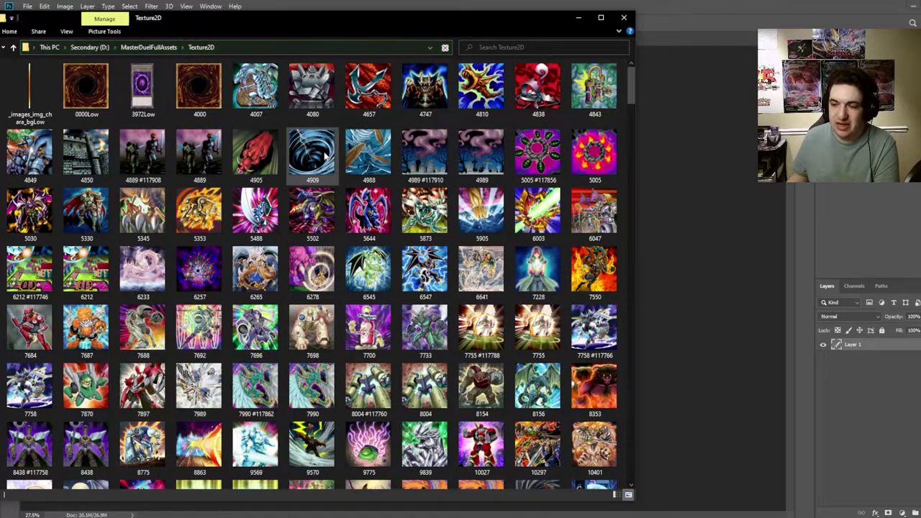
scroll(326, 153, down, 15)
scroll(417, 144, up, 15)
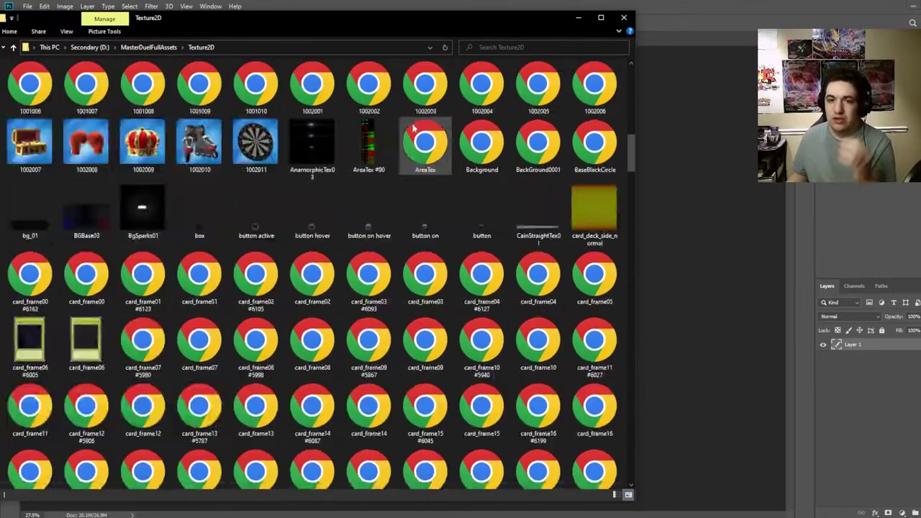
scroll(430, 183, down, 5)
scroll(427, 183, up, 12)
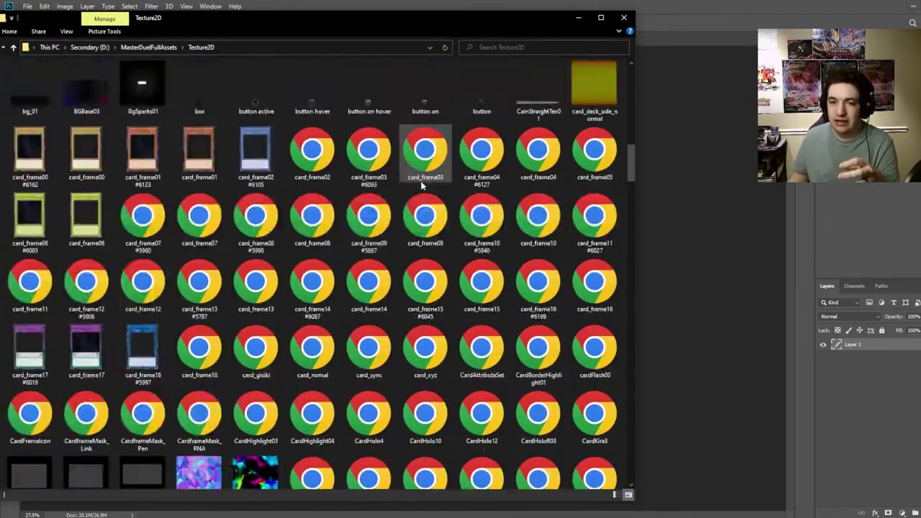
scroll(394, 237, down, 5)
scroll(392, 235, down, 15)
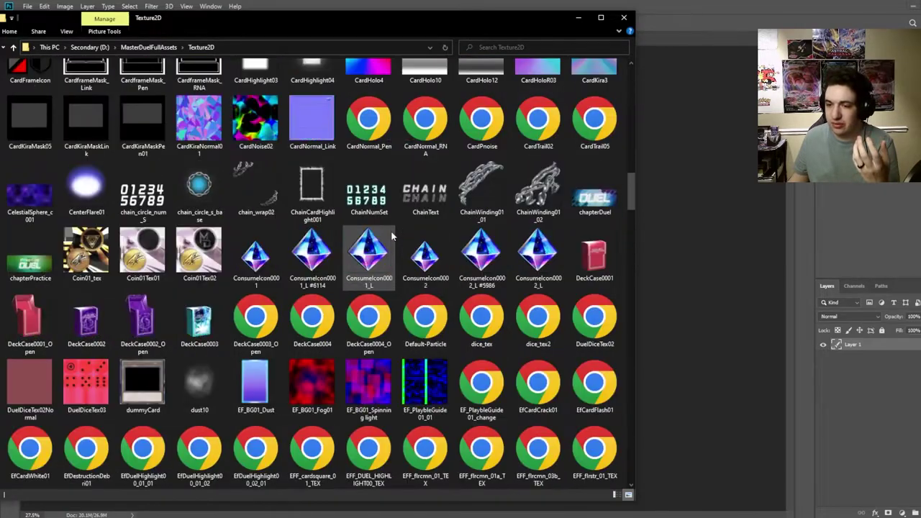
scroll(401, 202, up, 20)
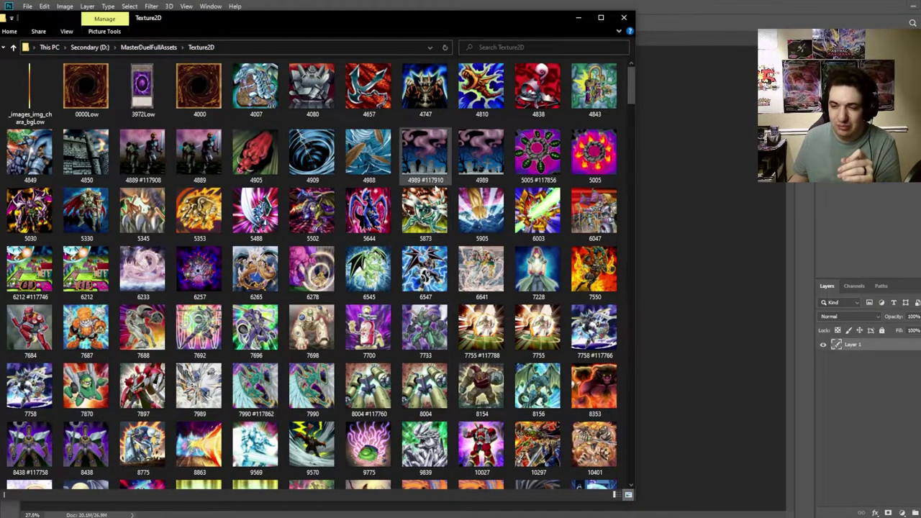
scroll(435, 188, down, 5)
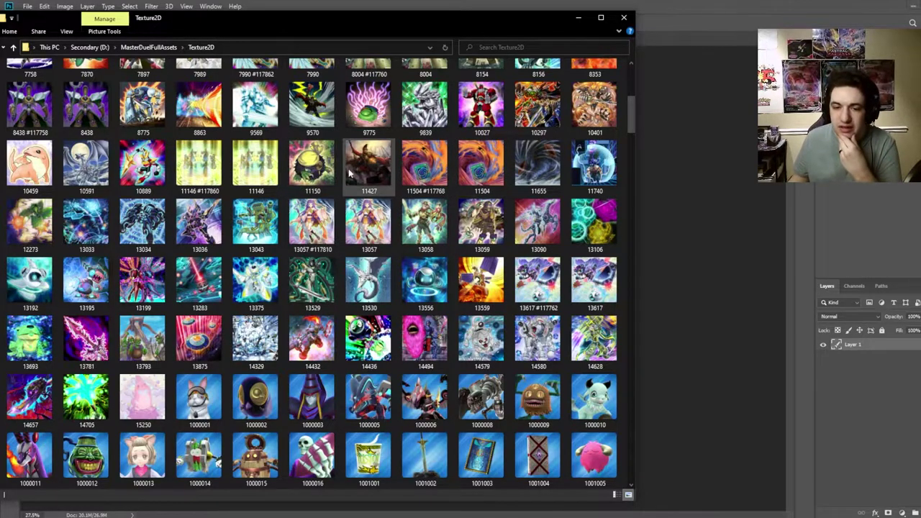
Step: Look through the interface images in the Sprite folder of MasterDuelFullAssets, and go back to the parent folder
key(BackSpace)
double_click(72, 187)
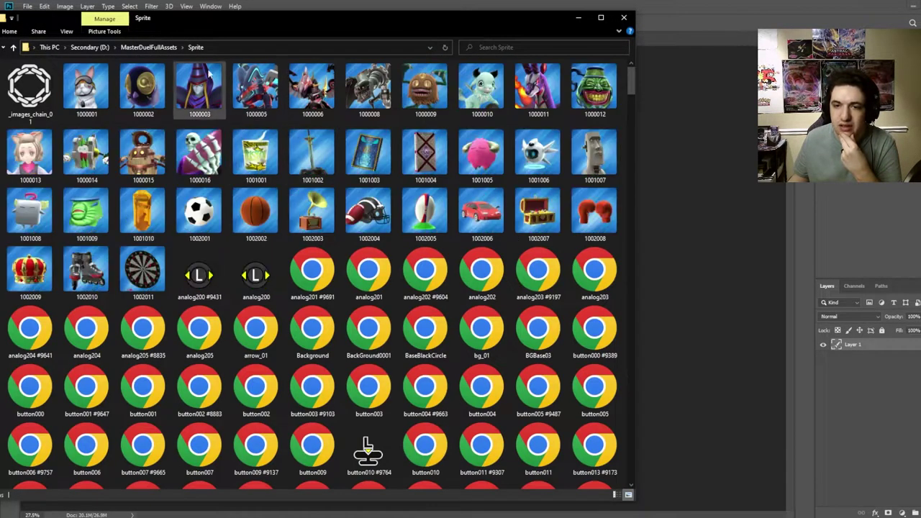
scroll(368, 184, down, 20)
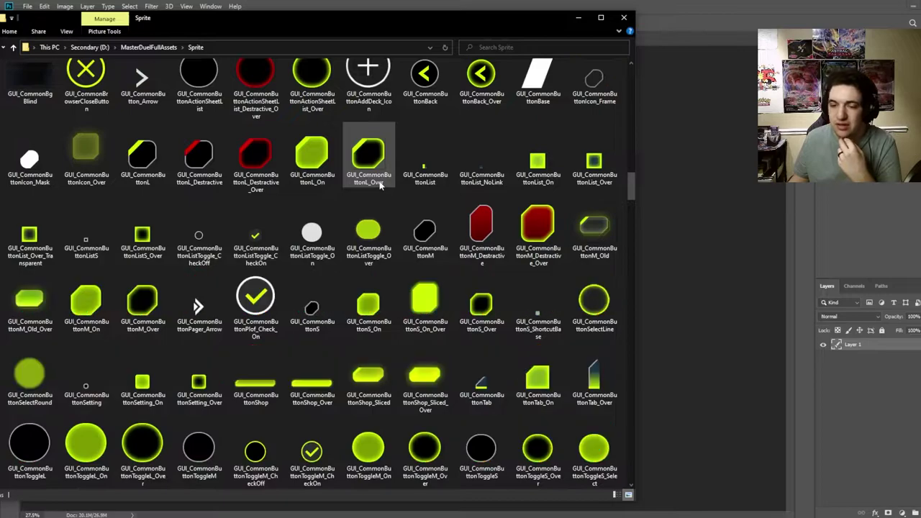
key(BackSpace)
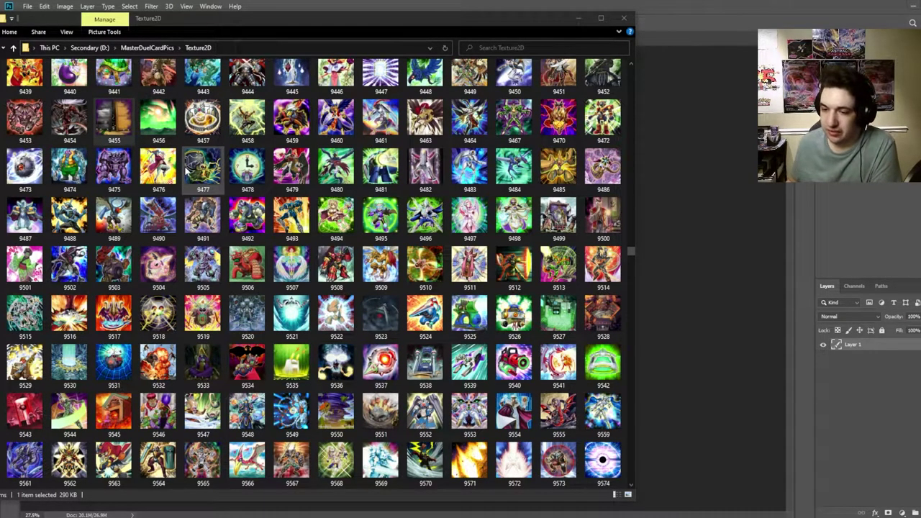
Step: Open card picture 9455 from the MasterDuelCardPics Texture2D folder in Adobe Photoshop CC 2019
click(110, 137)
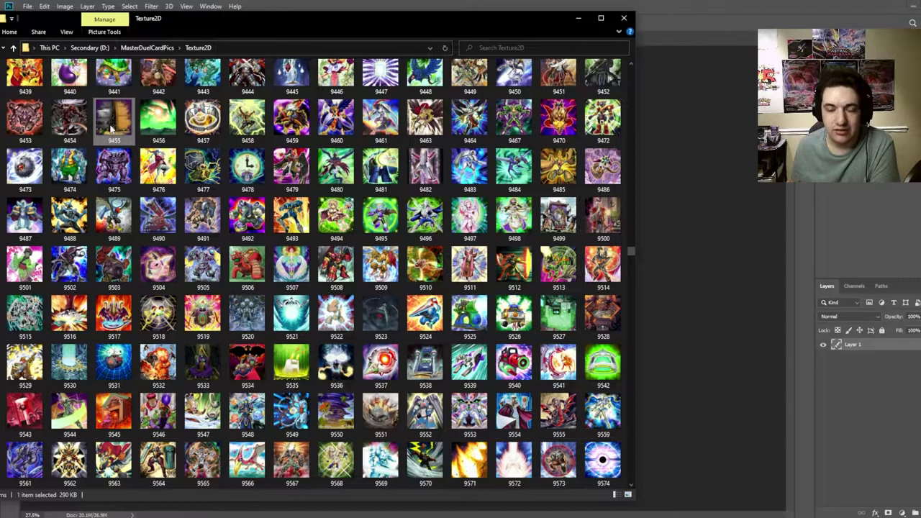
right_click(111, 128)
mouse_move(165, 311)
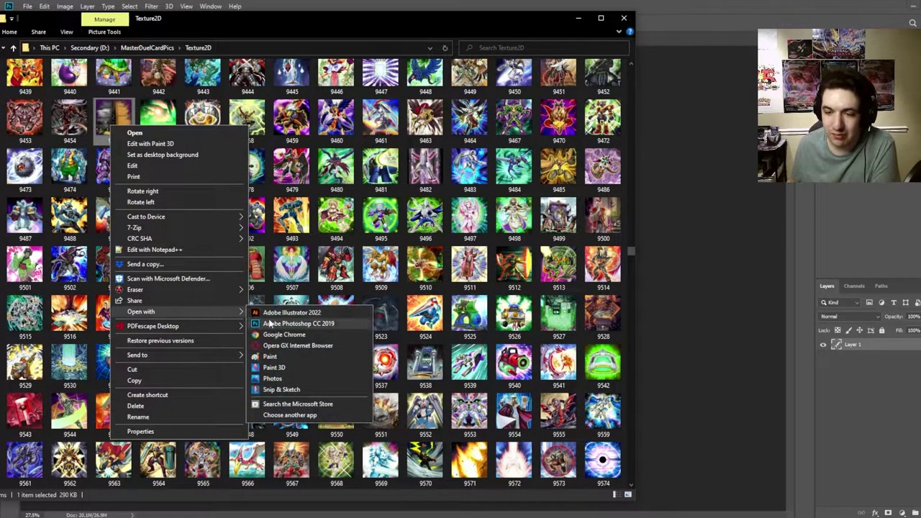
click(271, 324)
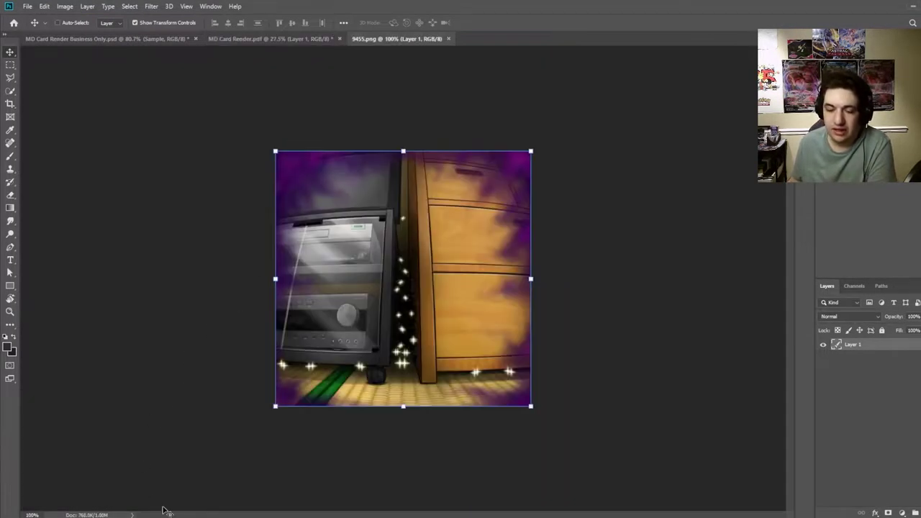
key(alt+Tab)
right_click(115, 133)
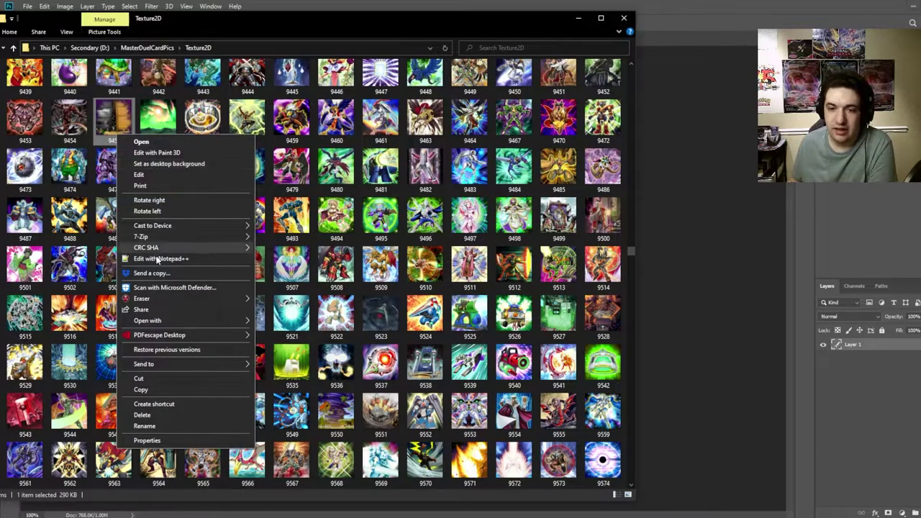
mouse_move(216, 321)
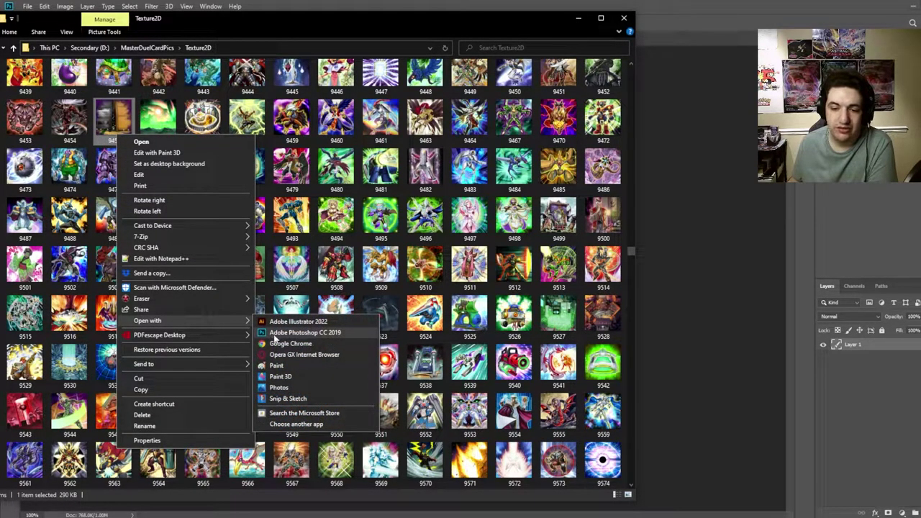
click(687, 264)
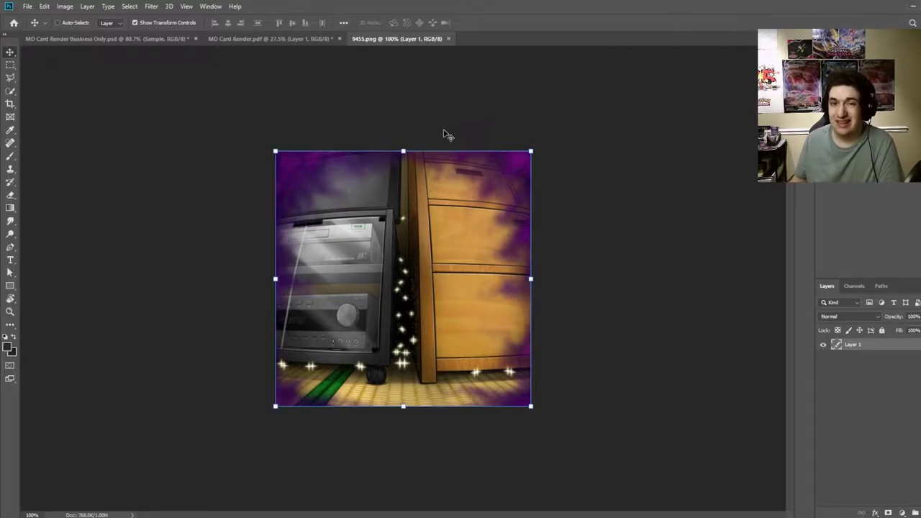
Step: Switch to File Explorer's MasterDuelFullAssets Texture2D folder, find the card frames and select the orange card_frame01 image
key(alt+Tab)
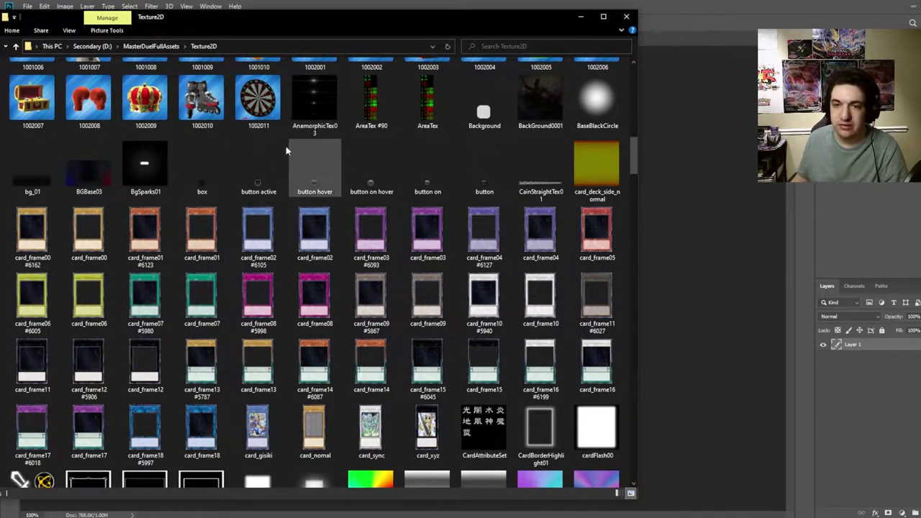
scroll(280, 203, up, 10)
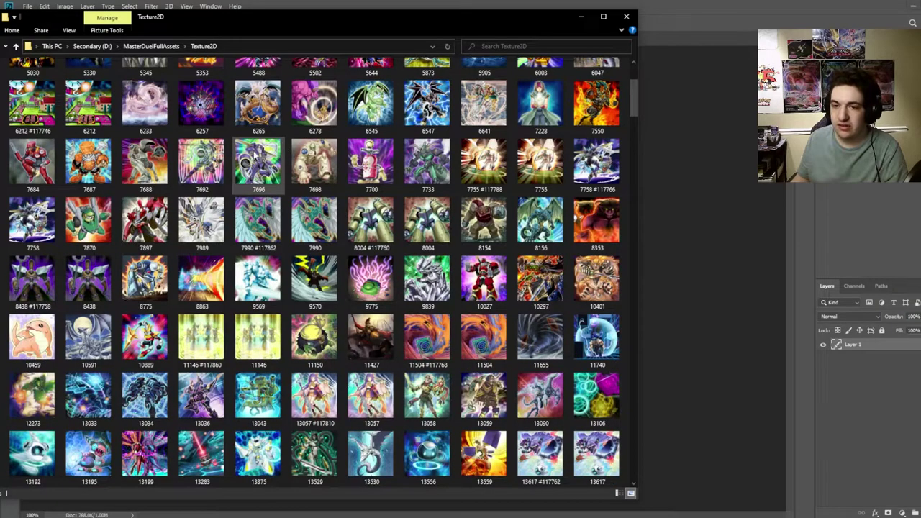
scroll(249, 187, down, 5)
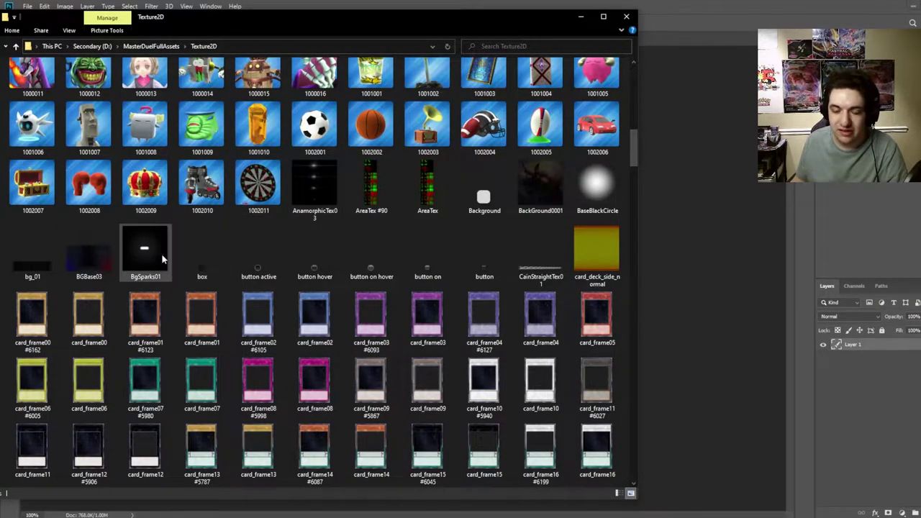
scroll(150, 255, down, 3)
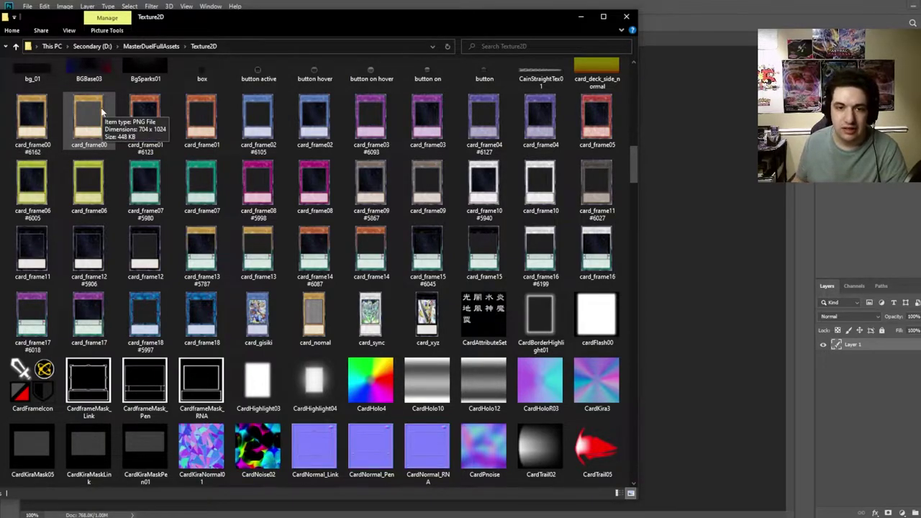
click(49, 108)
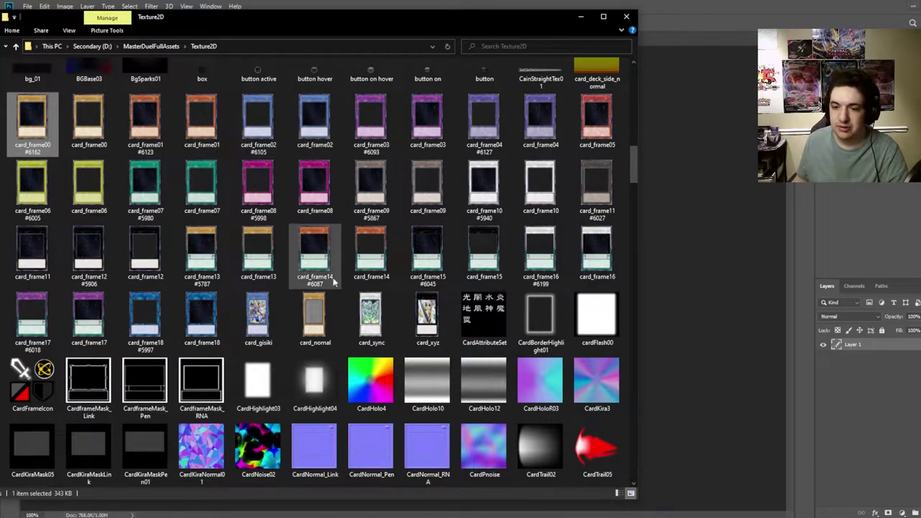
click(205, 119)
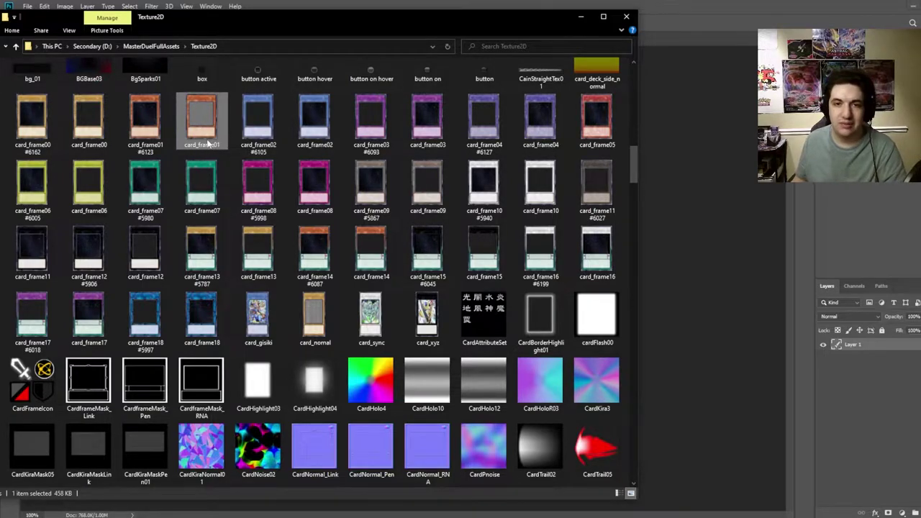
Step: Open the selected card_frame01 image in Adobe Photoshop CC 2019
right_click(207, 145)
mouse_move(244, 326)
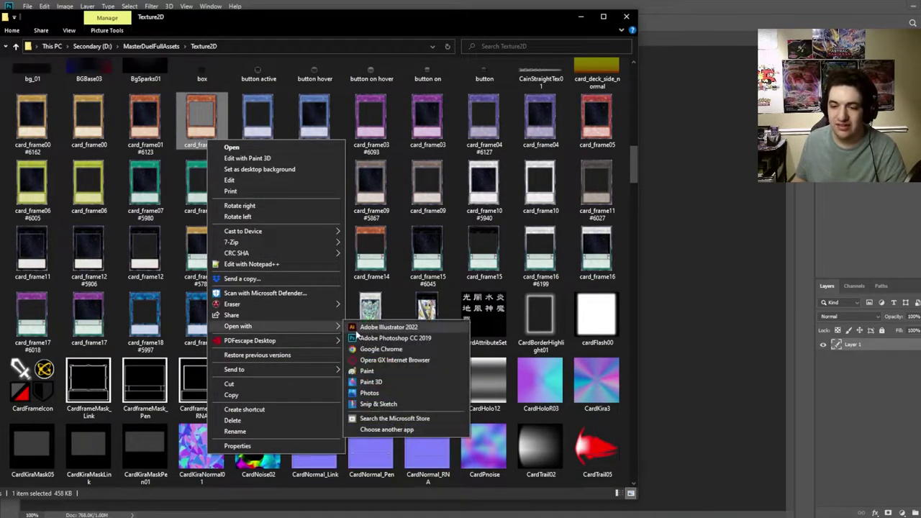
click(358, 337)
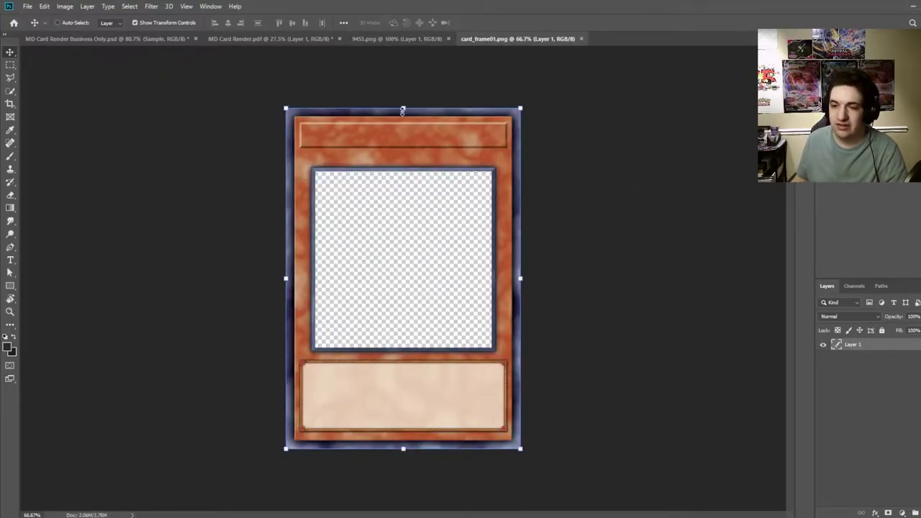
Step: Duplicate the card frame onto a new layer and copy the whole frame image to the clipboard
click(10, 65)
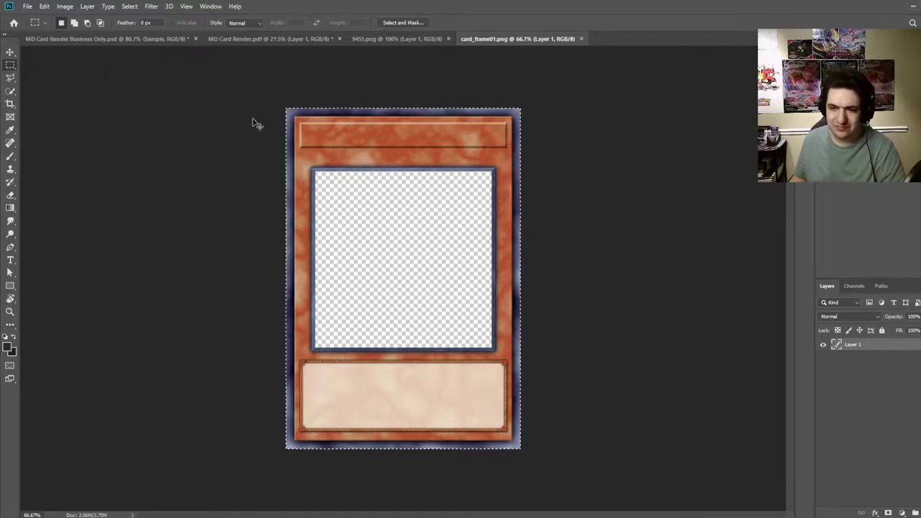
key(ctrl+j)
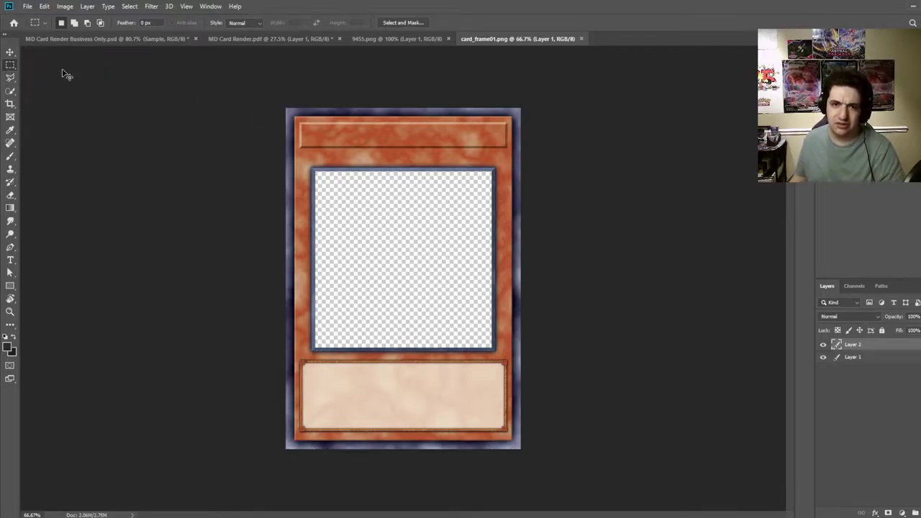
key(ctrl+a)
Step: Create a new 704 x 1024 pixel document at 96 pixels/inch in 8-bit RGB Color with white background contents
click(27, 7)
click(41, 20)
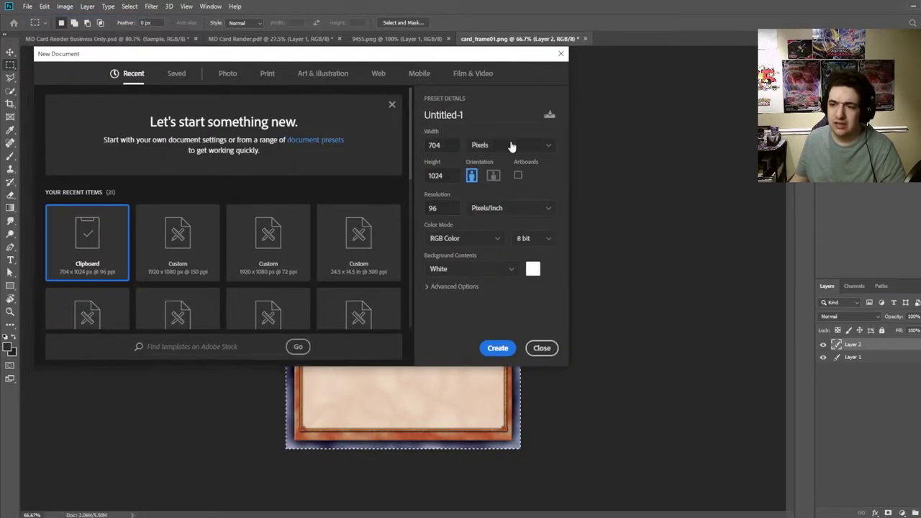
click(481, 144)
click(480, 145)
double_click(434, 145)
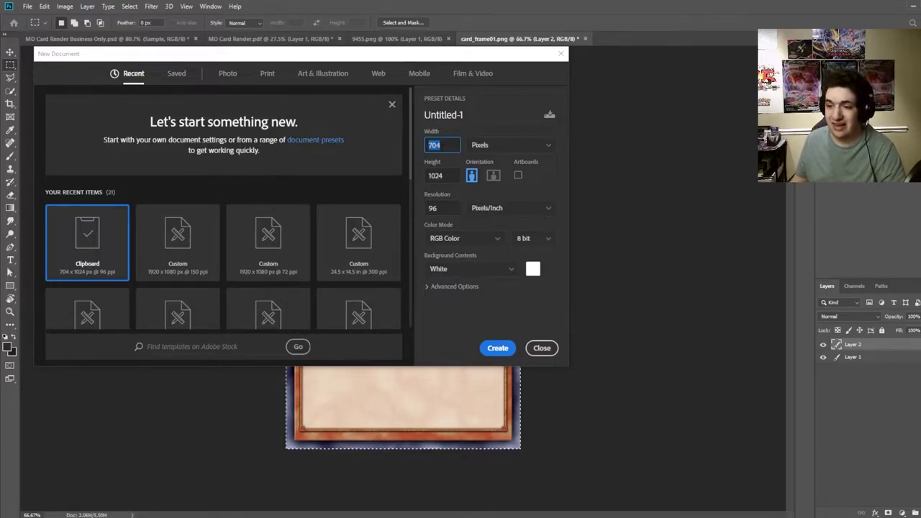
drag(441, 147, 431, 144)
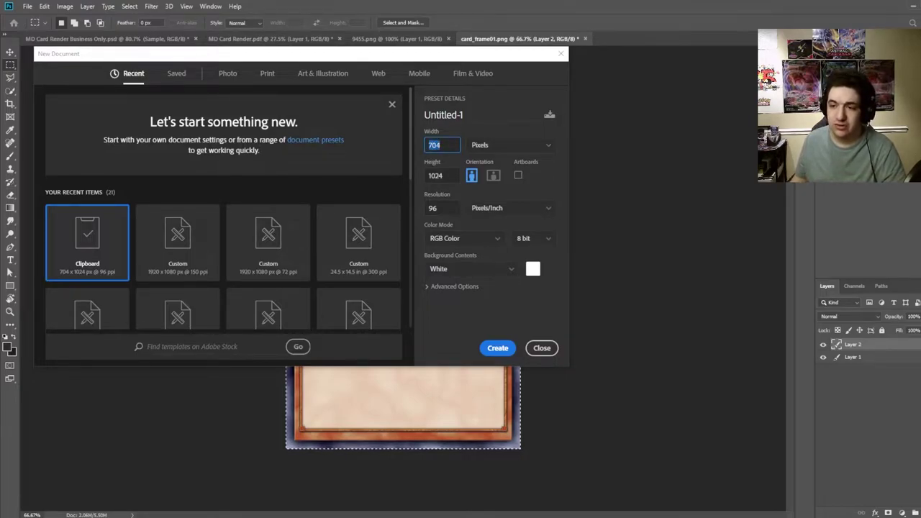
click(434, 208)
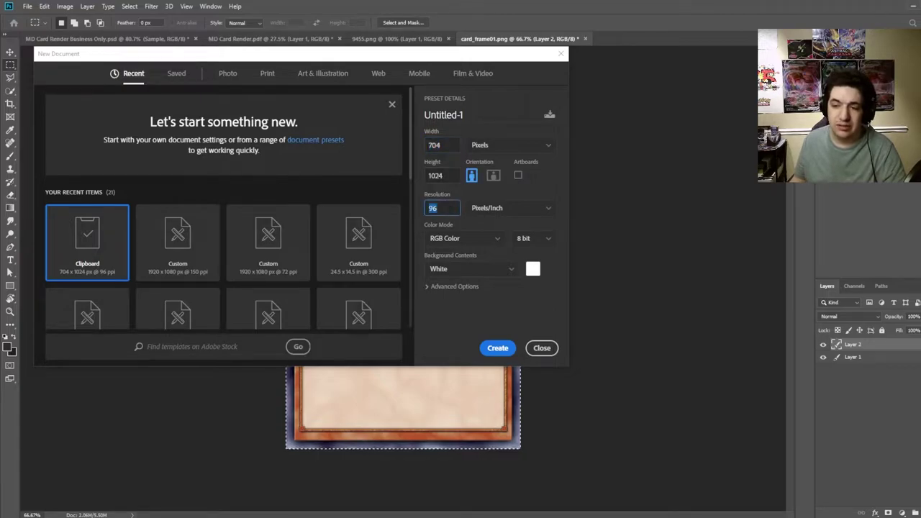
click(441, 213)
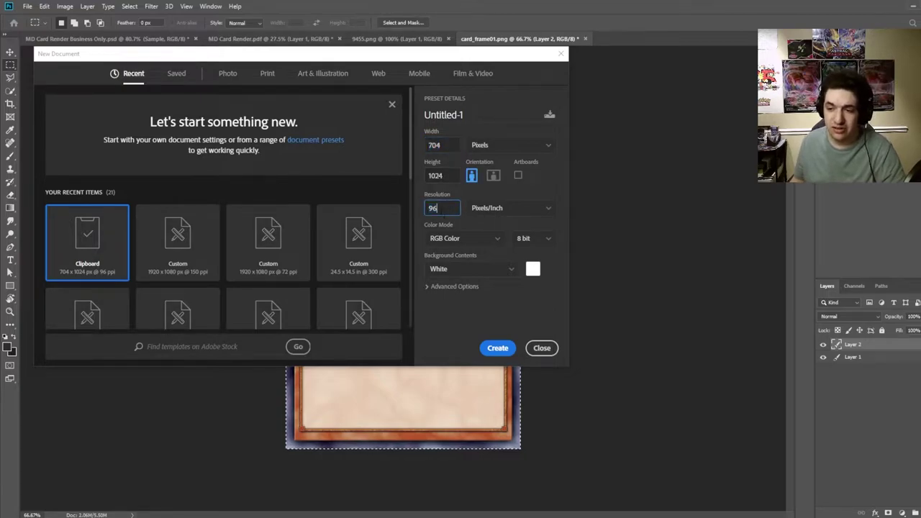
click(497, 348)
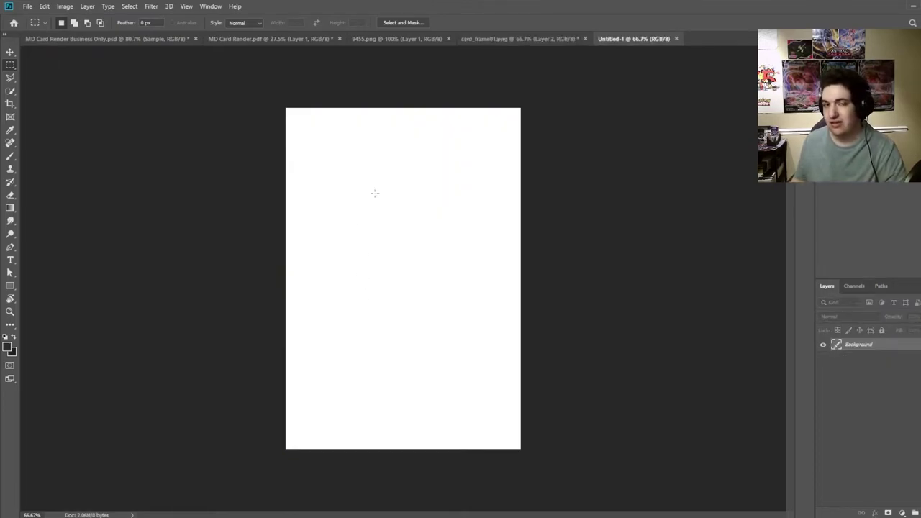
Step: Paste the copied card frame into the new document and delete the white Background layer
key(ctrl+v)
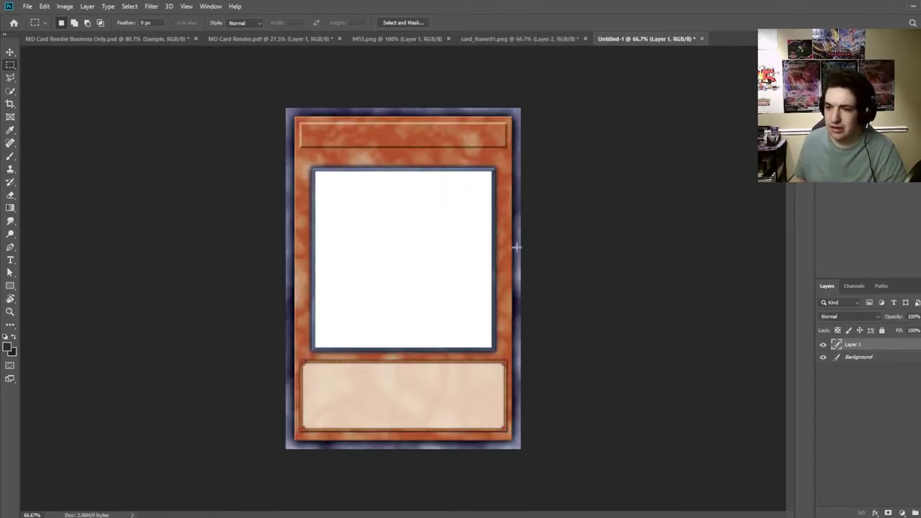
click(882, 357)
key(Delete)
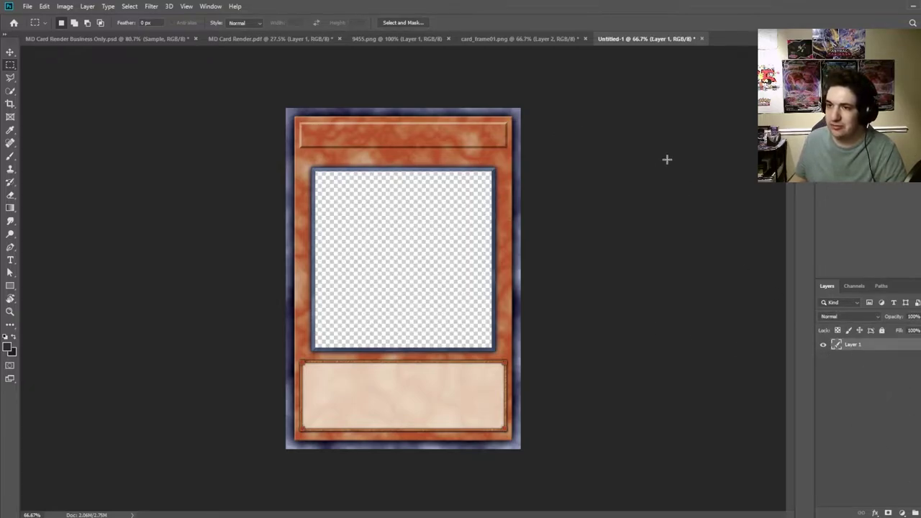
Step: Rename the pasted frame's layer to CardFrame
double_click(853, 344)
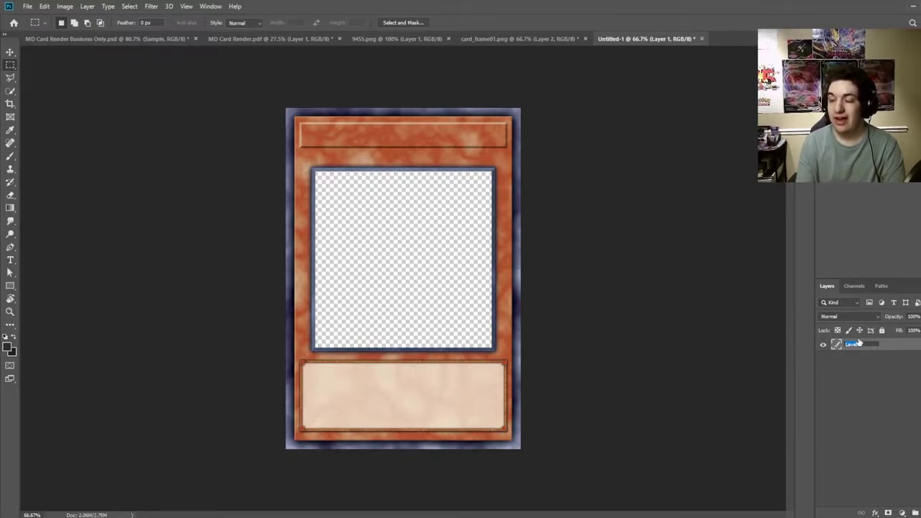
text(CardFrame)
key(Return)
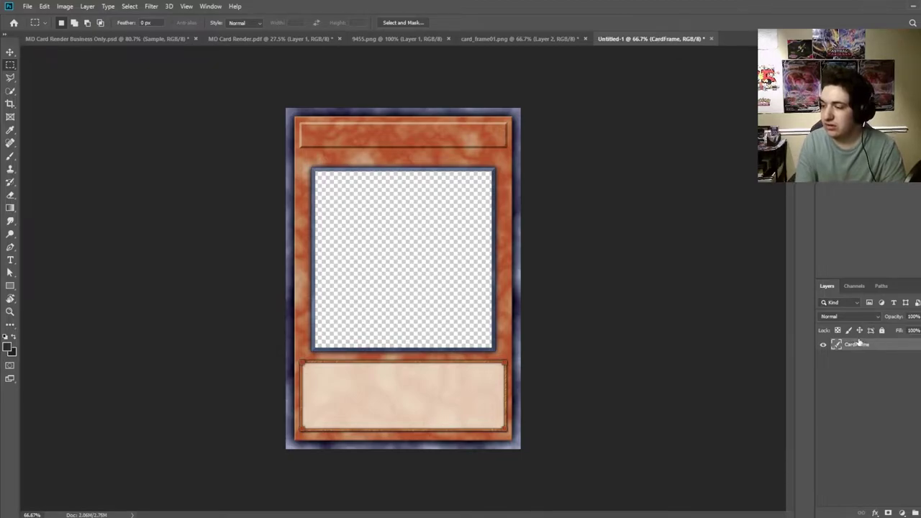
Step: Close the card_frame01.png document without saving its changes
click(518, 39)
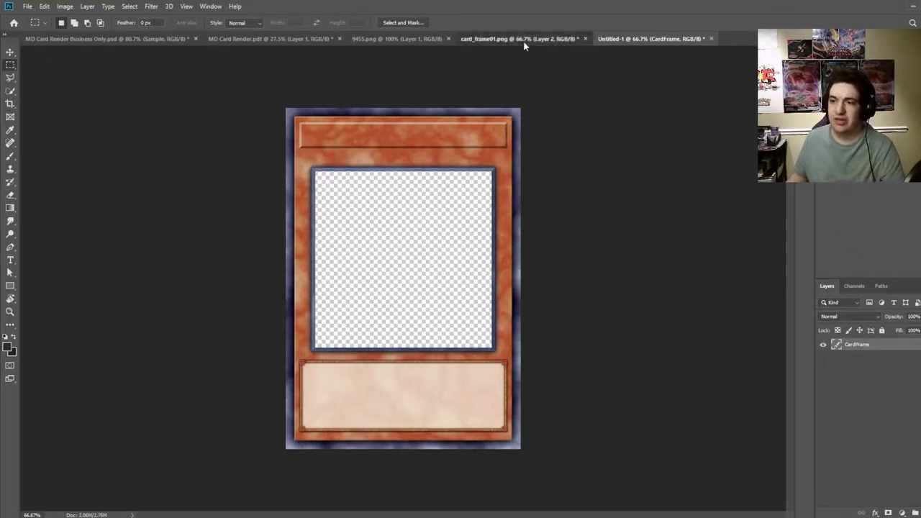
click(585, 39)
click(475, 197)
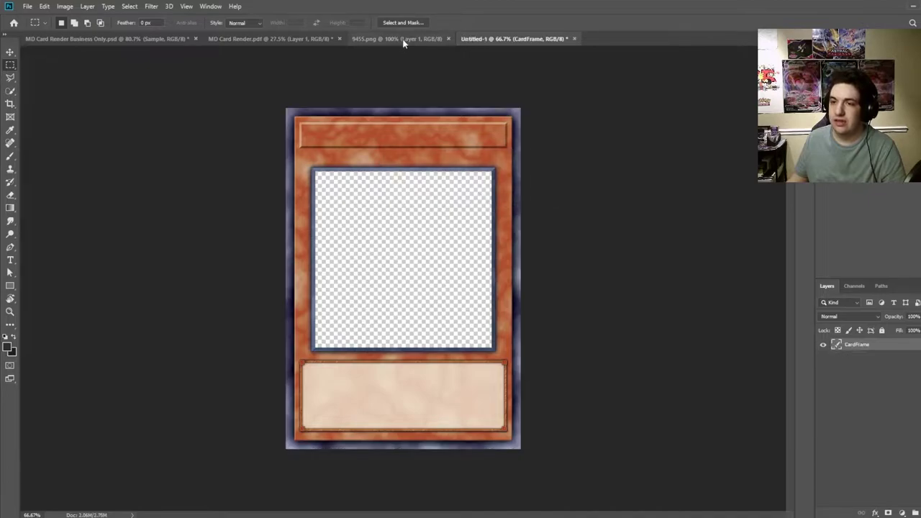
Step: Copy the artwork from 9455.png and paste it into the Untitled-1 document with the card frame
click(396, 39)
click(10, 53)
key(ctrl+Tab)
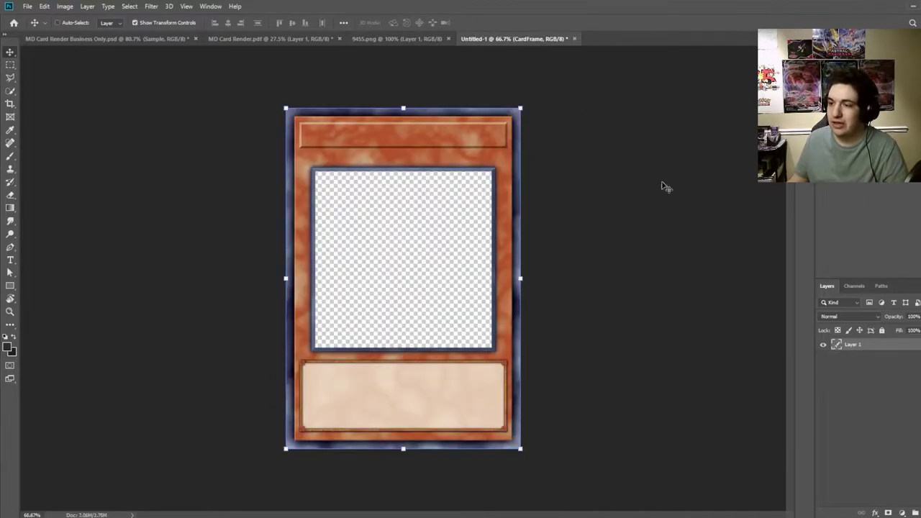
click(397, 39)
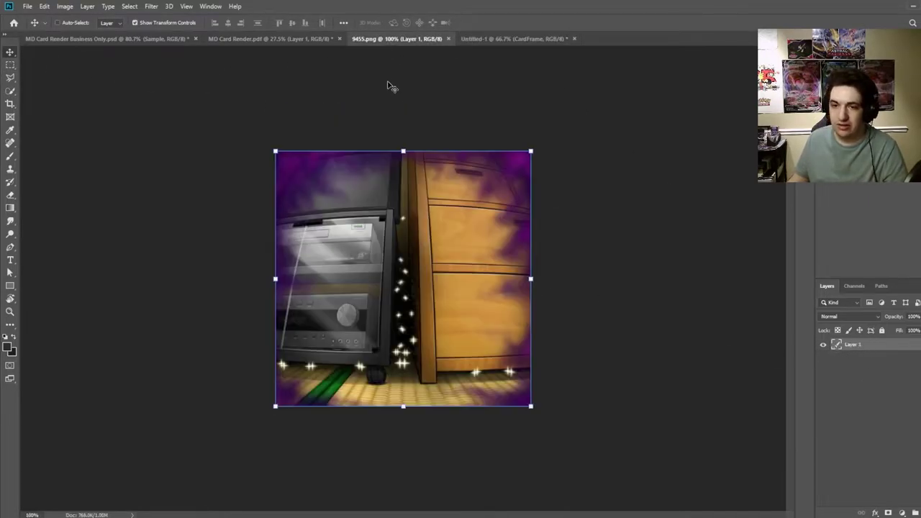
click(518, 39)
key(ctrl+v)
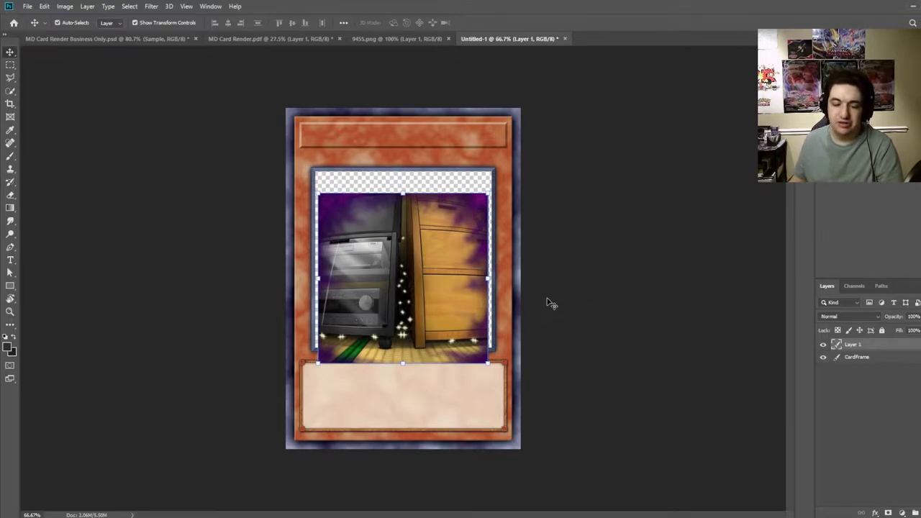
Step: Convert the pasted artwork layer to a smart object and place it beneath the CardFrame layer
right_click(859, 346)
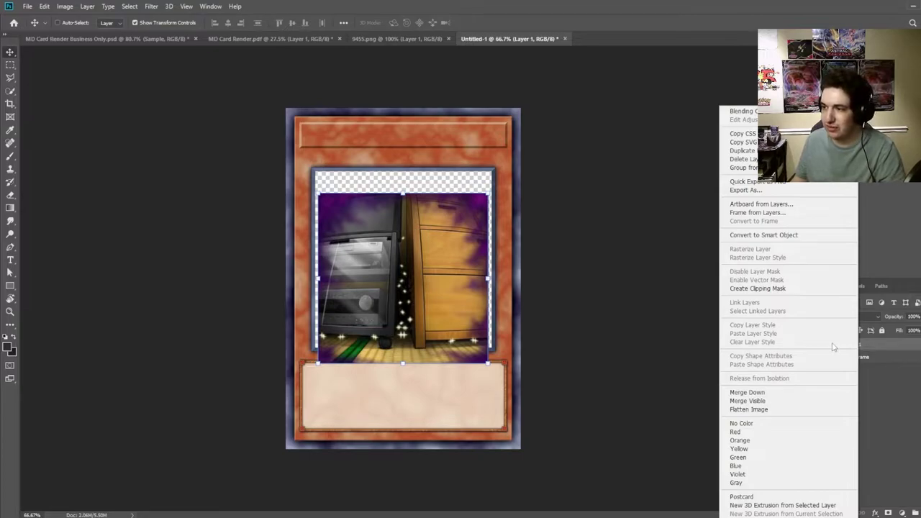
right_click(876, 343)
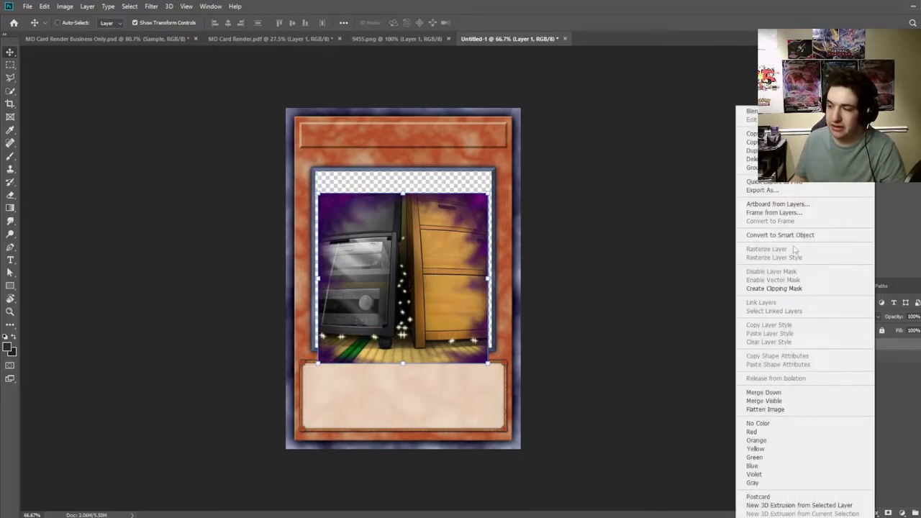
click(790, 236)
drag(854, 346, 859, 374)
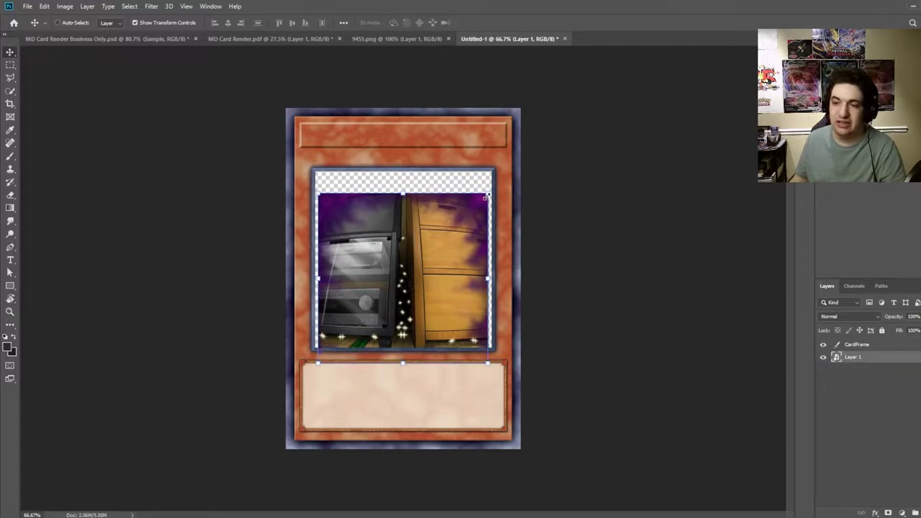
Step: Move the artwork so its upper-left corner meets the inner upper-left corner of the frame's picture window
drag(459, 215, 440, 194)
key(ctrl+plus)
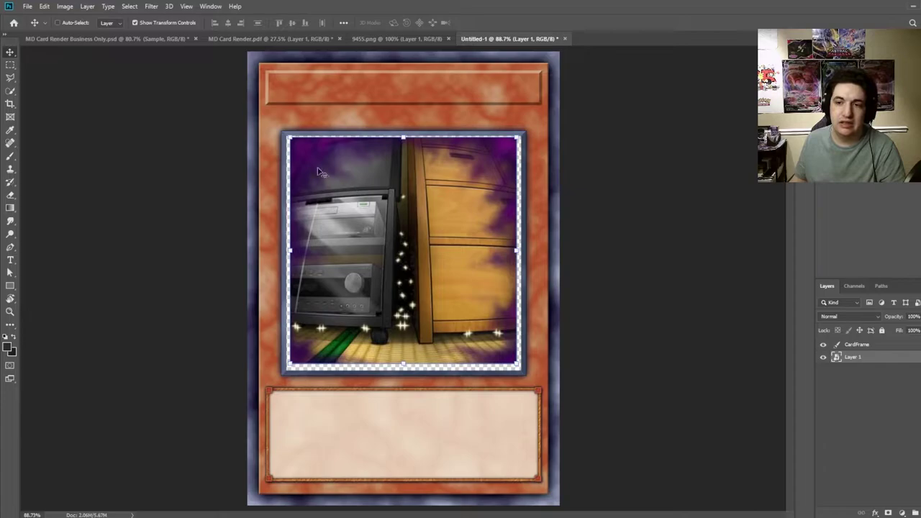
scroll(304, 155, up, 6)
scroll(302, 162, up, 5)
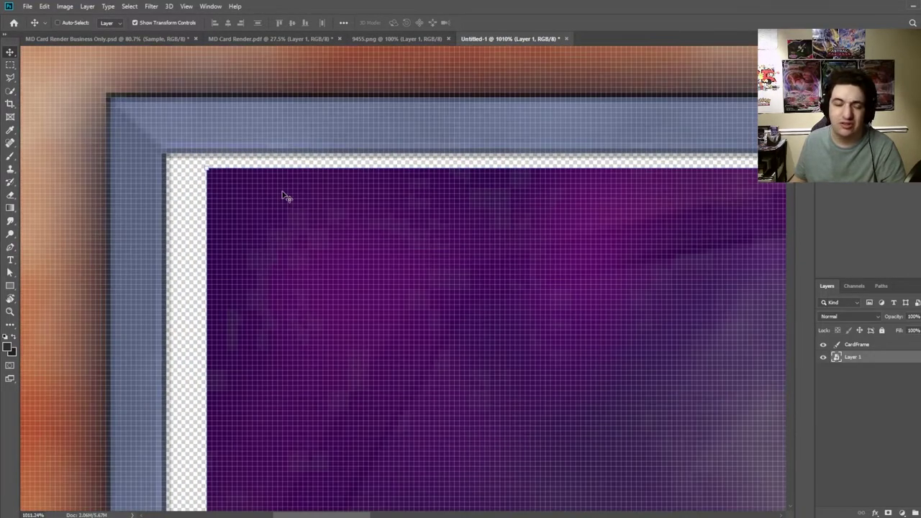
drag(283, 195, 253, 198)
scroll(253, 198, down, 11)
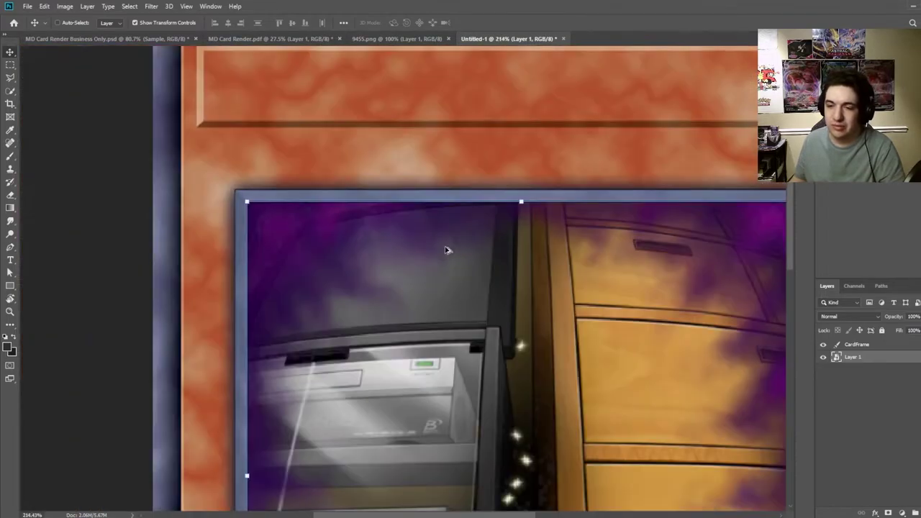
Step: Scale the artwork proportionally to about 103.48% from its lower-right corner so it fills the frame's picture window
scroll(521, 379, up, 2)
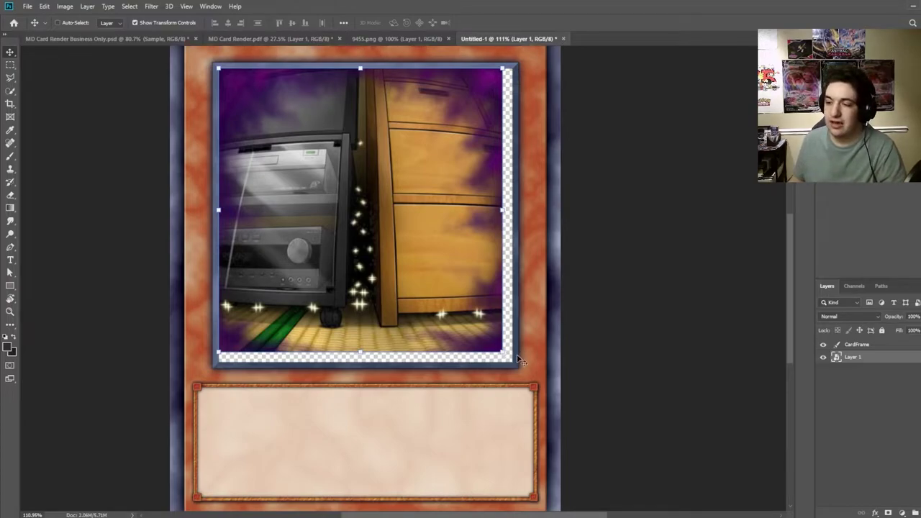
scroll(528, 362, up, 8)
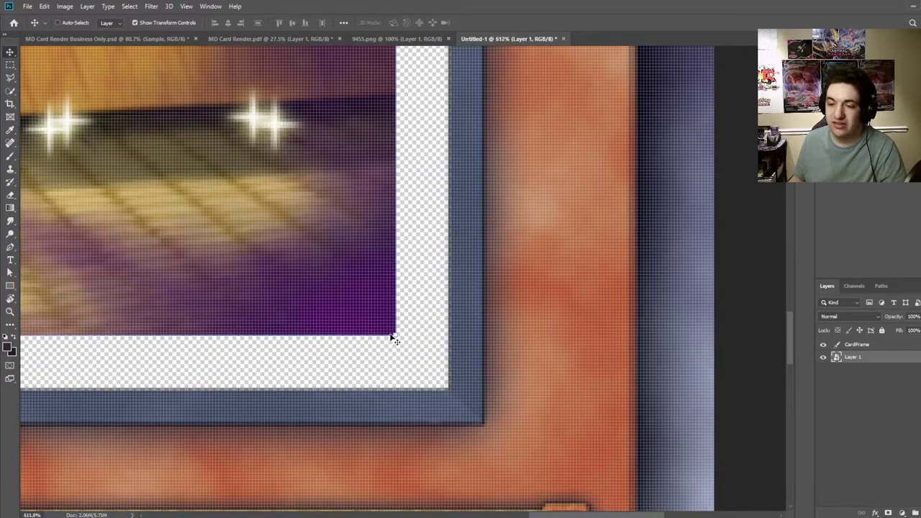
drag(393, 334, 446, 388)
scroll(412, 324, down, 4)
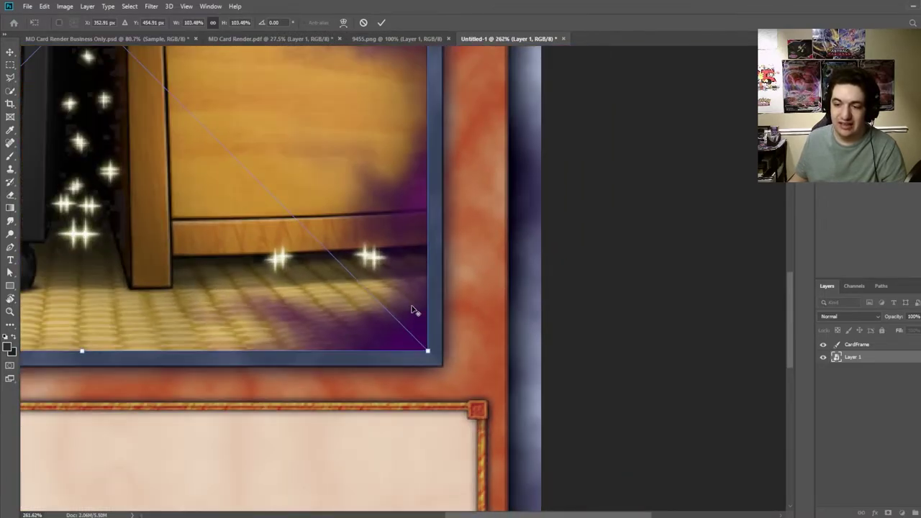
click(381, 24)
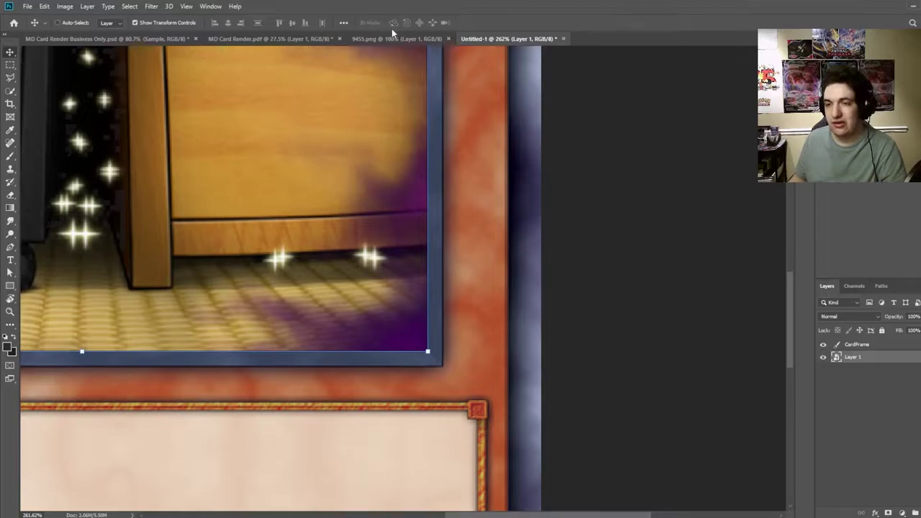
Step: Close the 9455.png document
click(447, 39)
scroll(415, 188, down, 3)
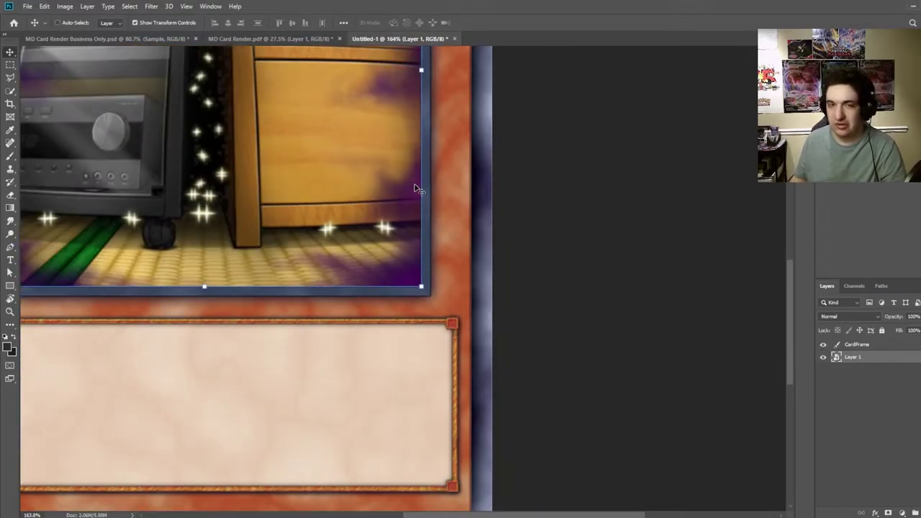
scroll(417, 189, down, 3)
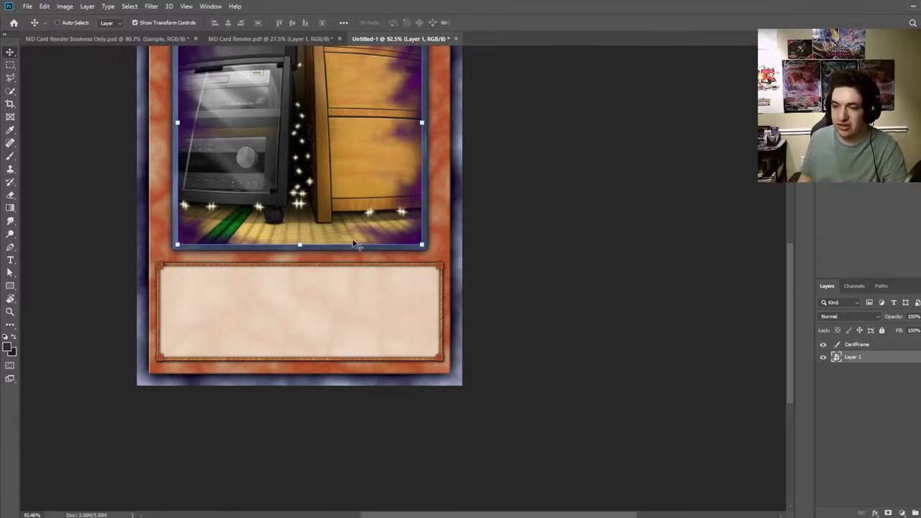
double_click(853, 356)
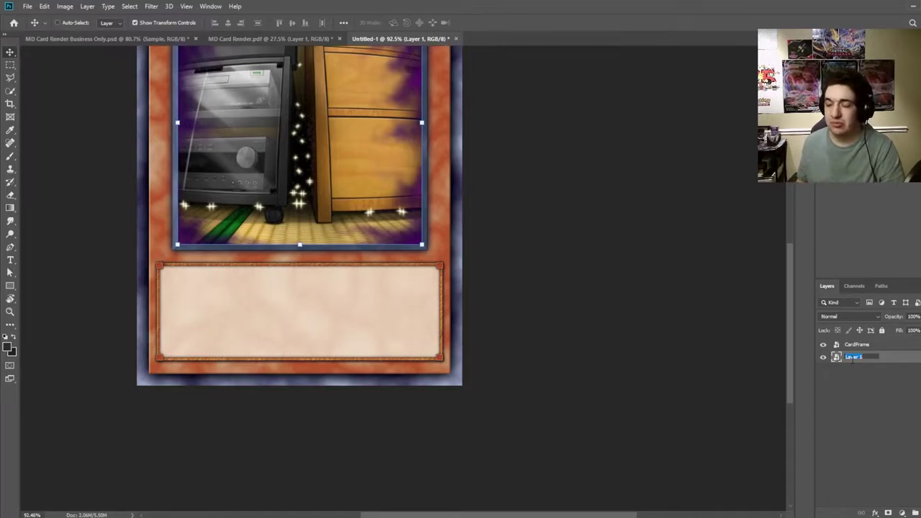
click(340, 135)
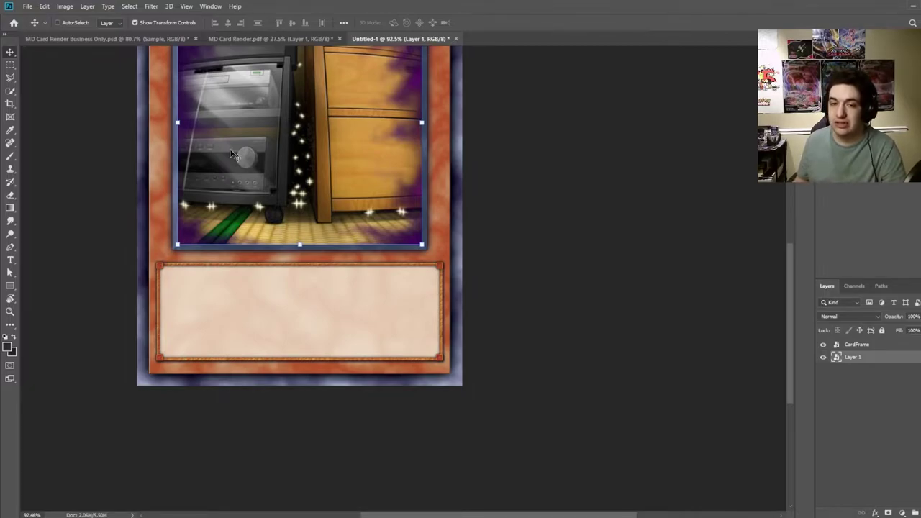
scroll(437, 269, up, 3)
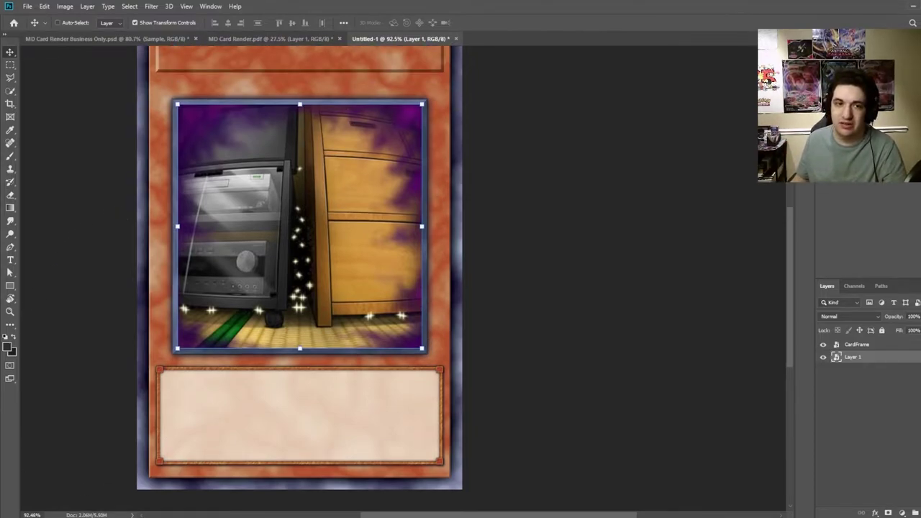
Step: Open 4909.png from the Texture2D folder in Photoshop, copy its artwork and return to the Untitled-1 card document
key(alt+Tab)
scroll(312, 173, up, 10)
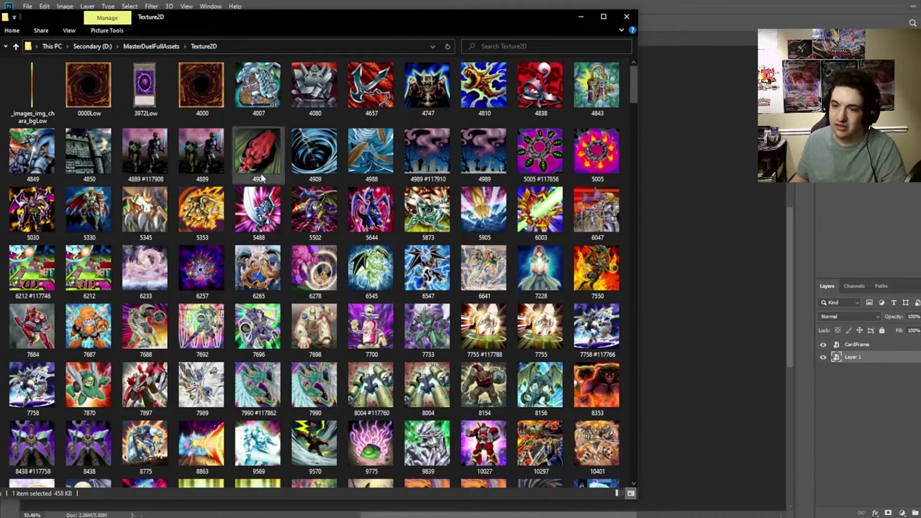
right_click(312, 158)
mouse_move(403, 344)
click(464, 353)
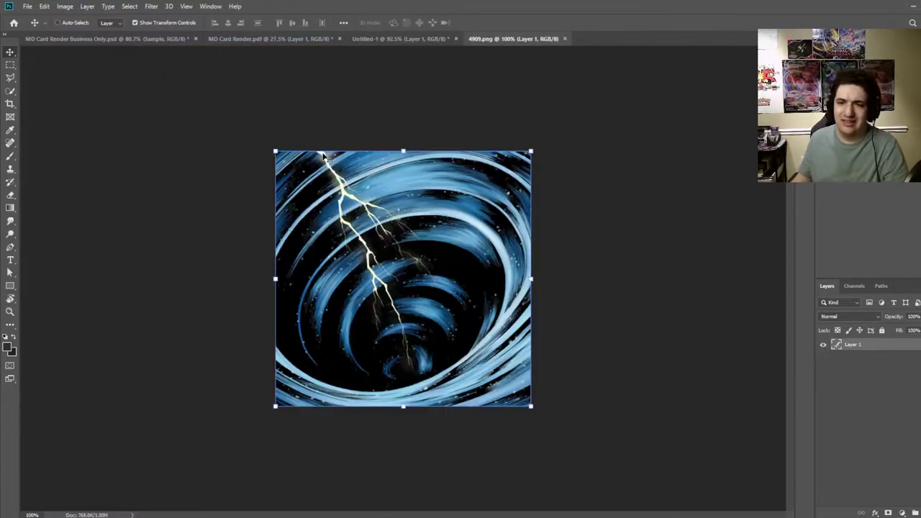
drag(324, 154, 384, 82)
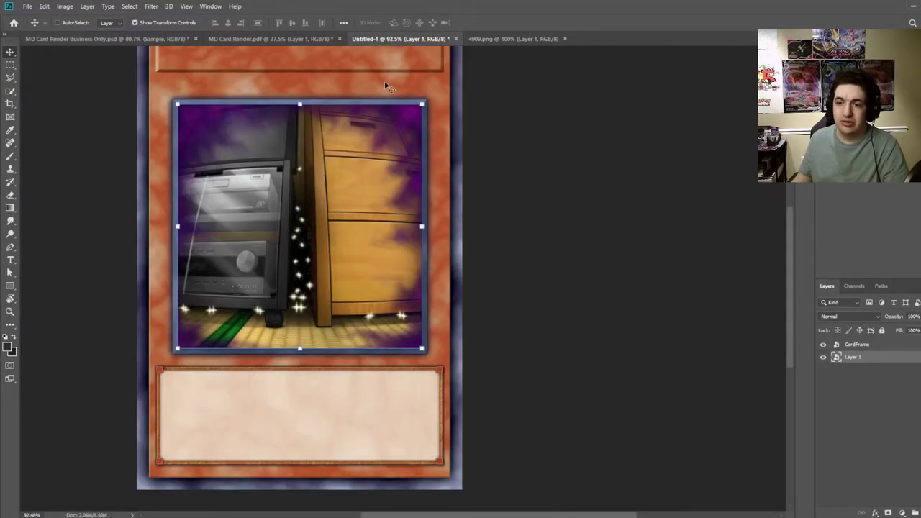
Step: Rename the artwork layer beneath CardFrame as CardArt
double_click(852, 356)
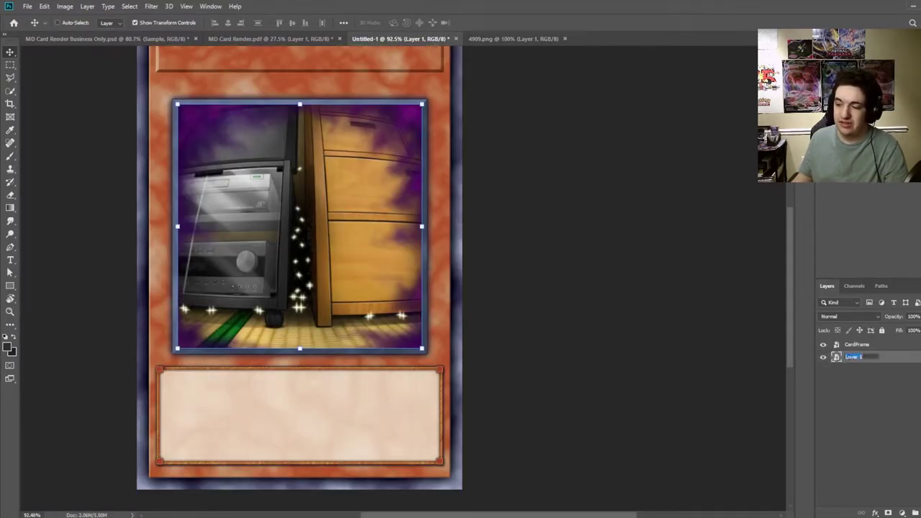
key(Return)
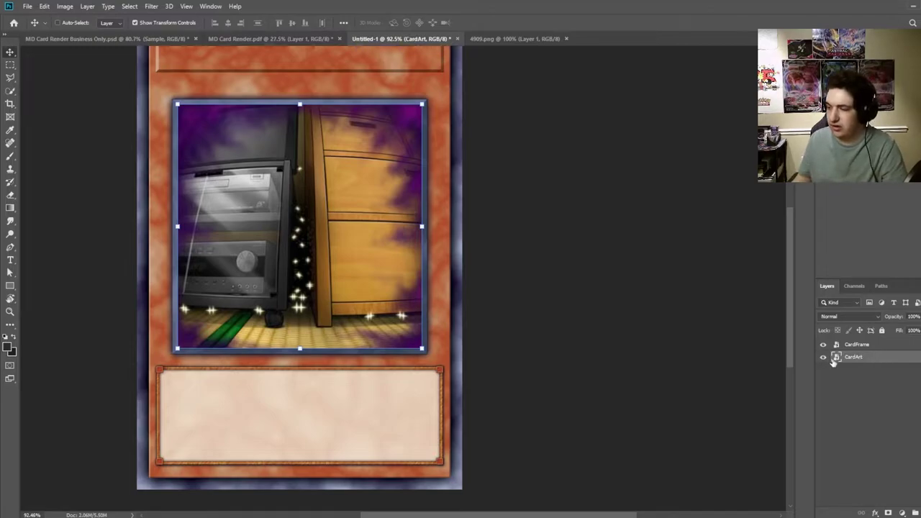
Step: Paste the 4909.png artwork into the CardArt smart object's contents, save it and view the swapped artwork in the card document
double_click(835, 358)
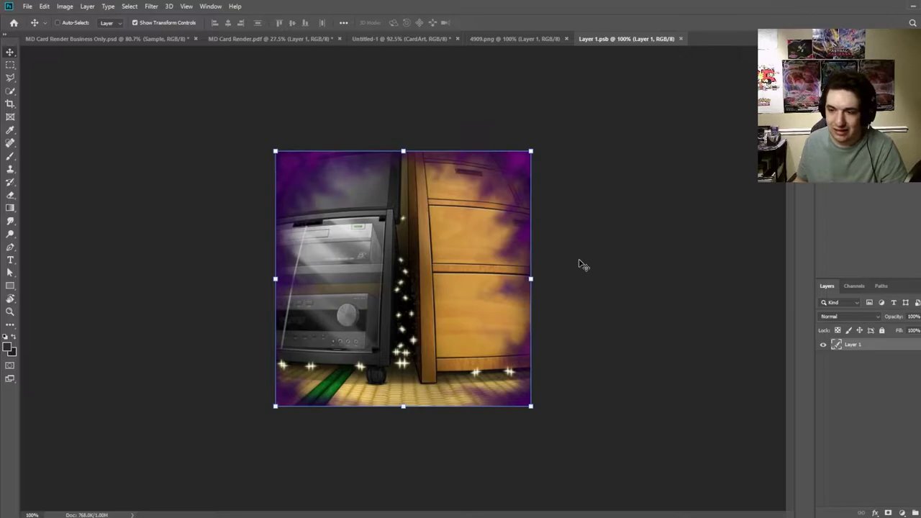
key(ctrl+v)
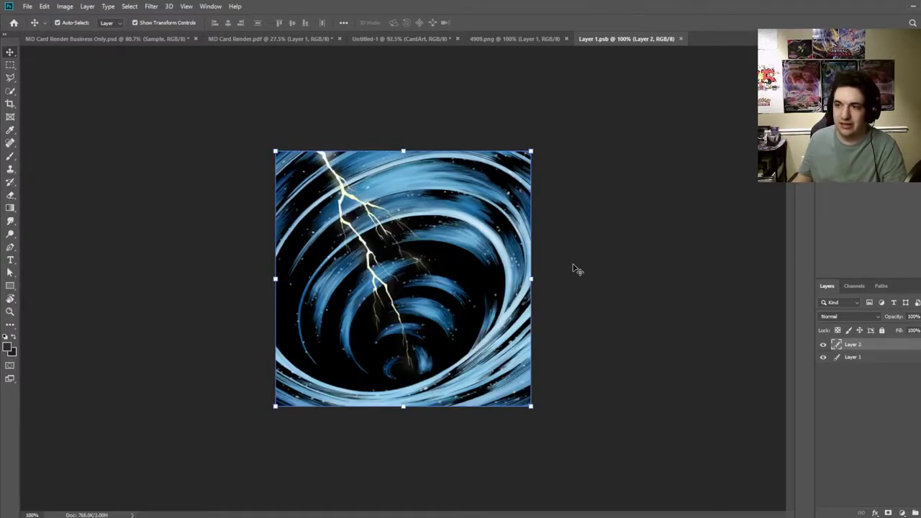
click(396, 38)
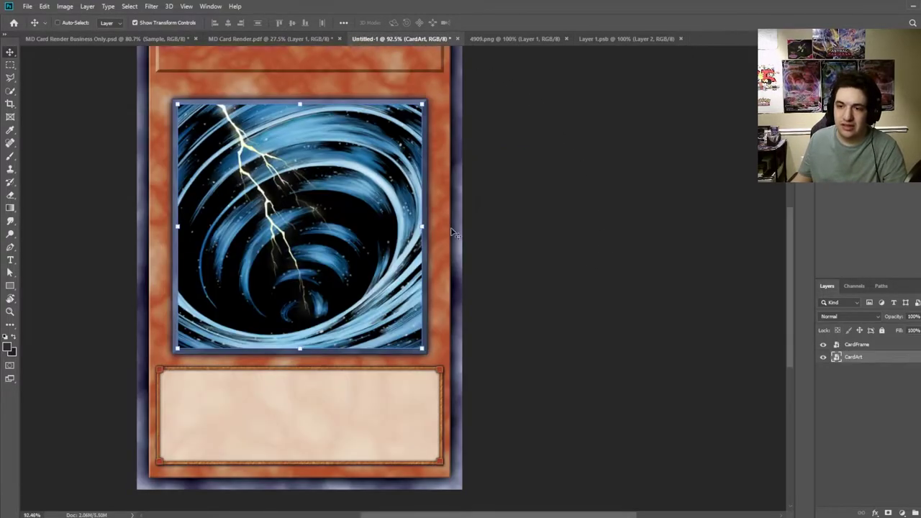
Step: Undo the artwork pasted into the smart object, save and close its contents, and close 4909.png
click(610, 42)
key(ctrl+z)
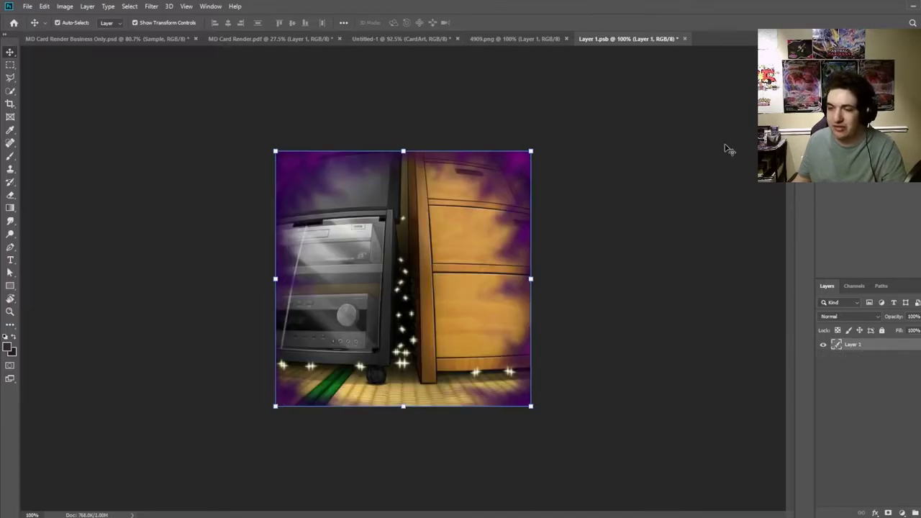
click(680, 39)
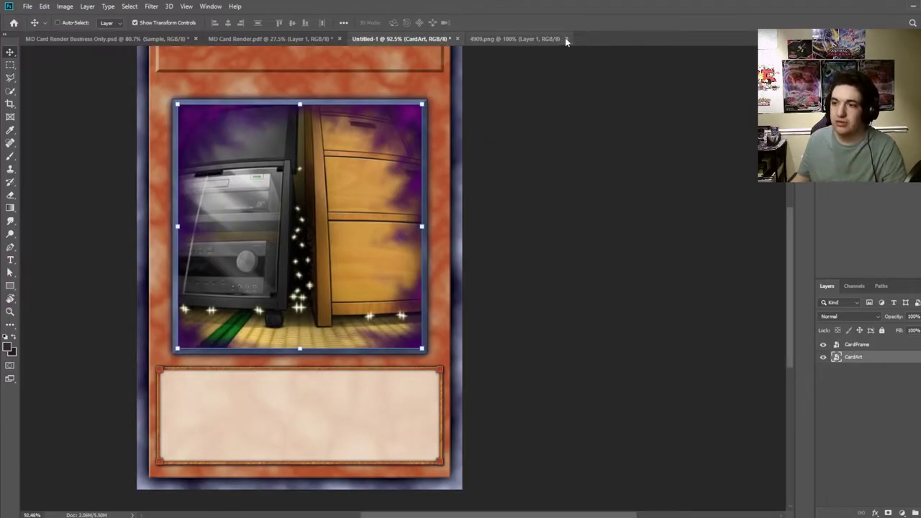
click(566, 40)
scroll(474, 244, up, 5)
scroll(469, 241, down, 4)
scroll(471, 229, right, 3)
scroll(472, 228, left, 2)
scroll(467, 231, down, 1)
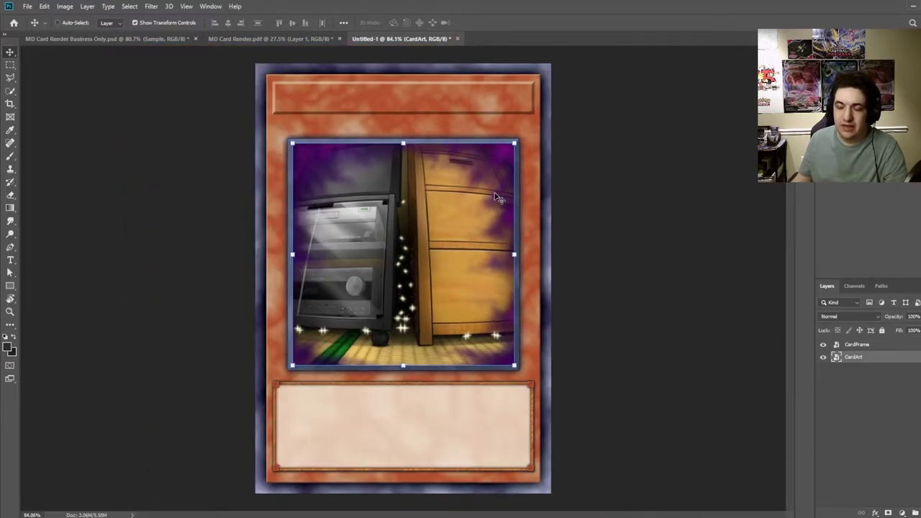
click(11, 65)
drag(275, 81, 532, 112)
click(582, 80)
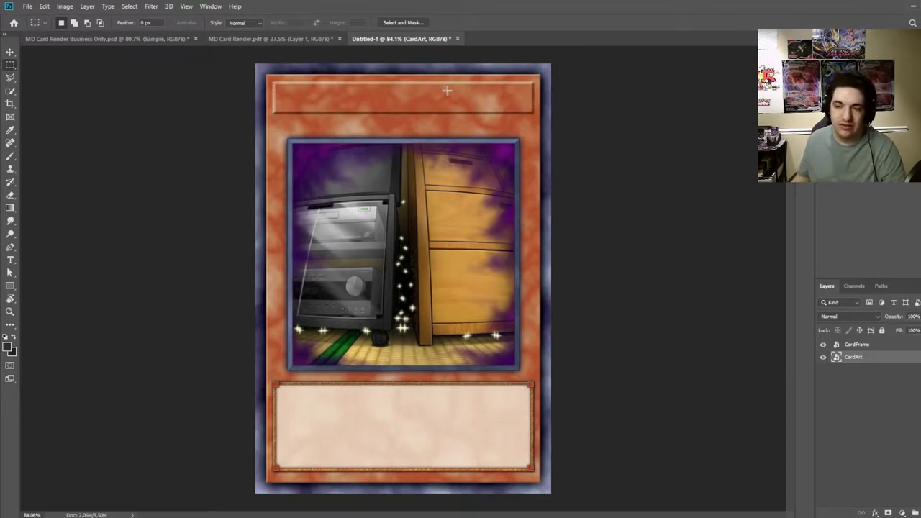
drag(270, 82, 532, 109)
drag(498, 81, 534, 113)
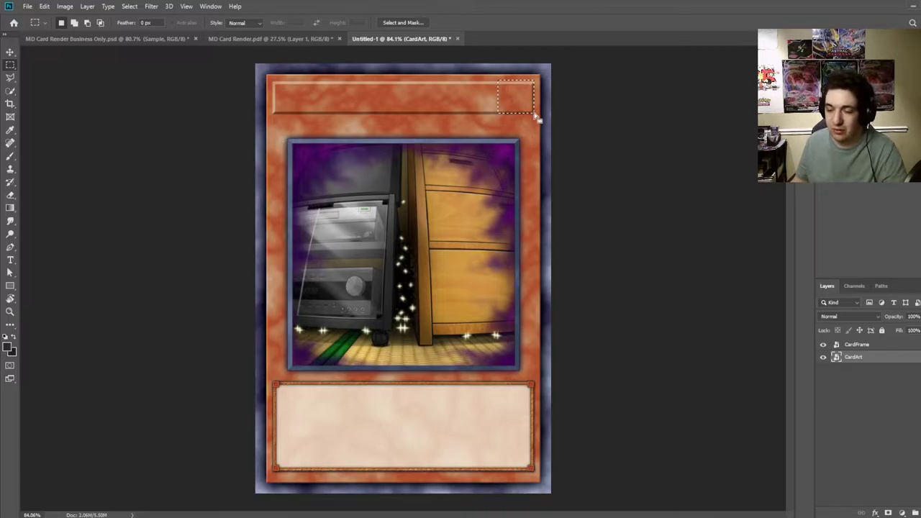
drag(489, 81, 537, 115)
click(552, 114)
drag(493, 80, 540, 118)
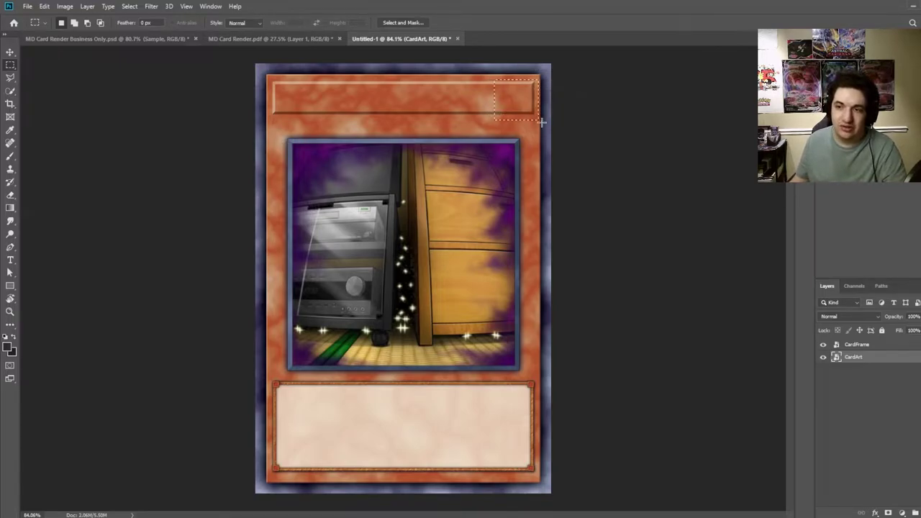
click(568, 119)
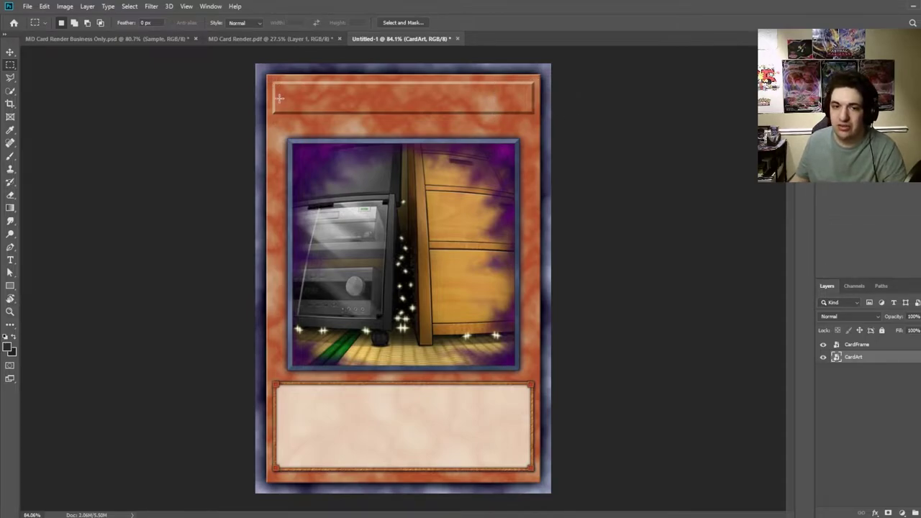
Step: Add a new empty layer above the CardFrame layer and activate the Type tool
scroll(279, 99, up, 1)
click(865, 346)
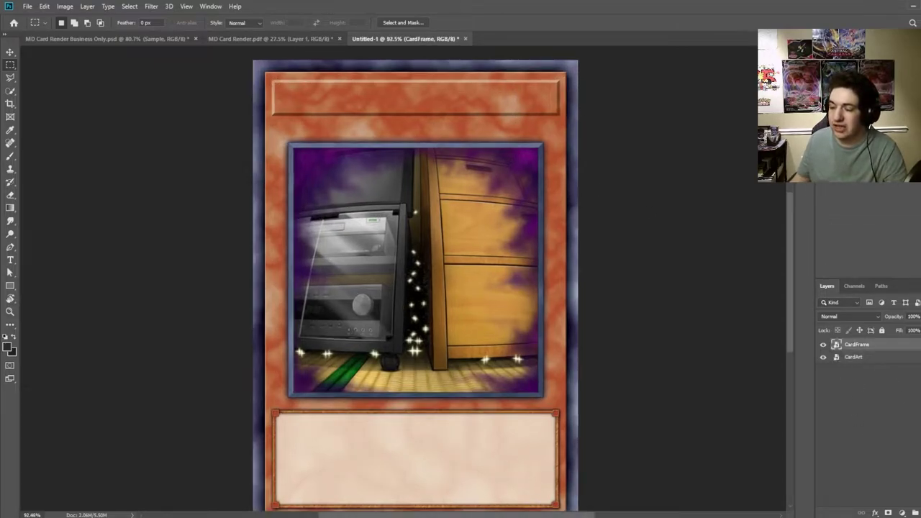
click(903, 512)
key(t)
scroll(443, 149, up, 2)
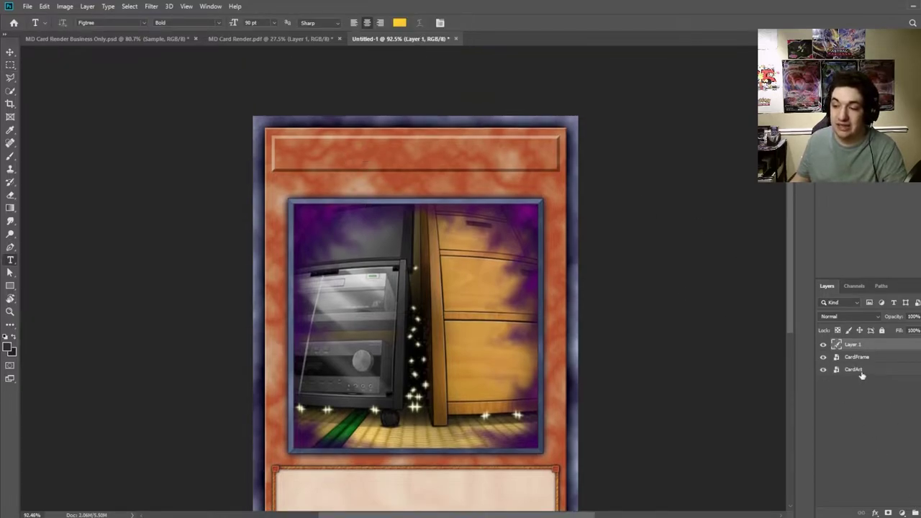
click(823, 370)
click(822, 370)
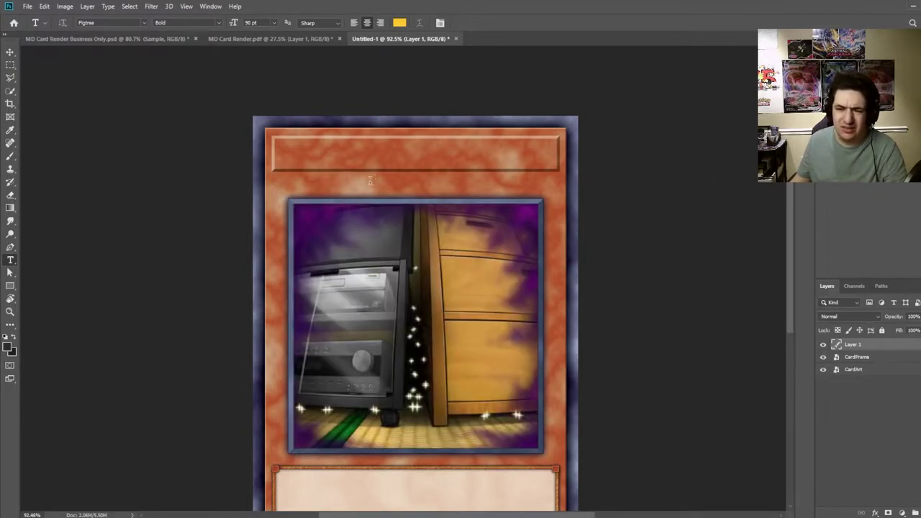
Step: Create a paragraph text box inside the card's name bar and enter MAXX C in it
scroll(361, 197, down, 1)
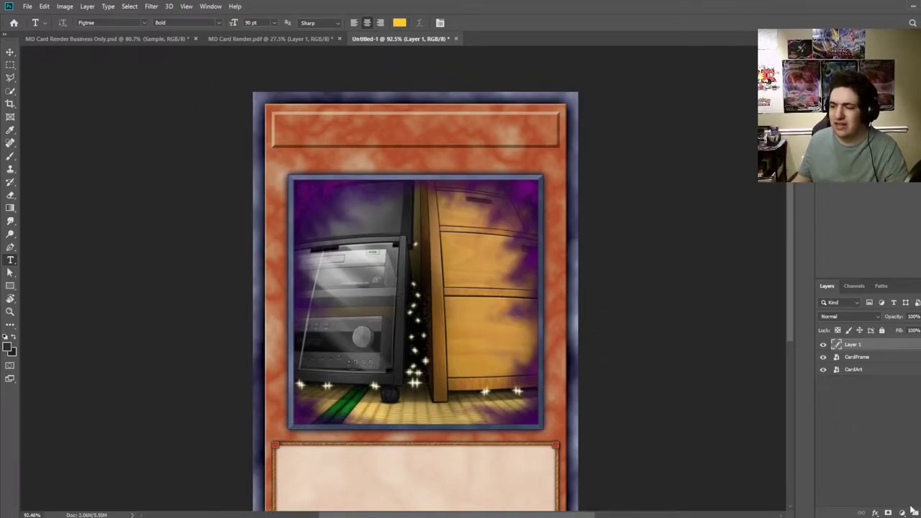
scroll(279, 117, up, 1)
scroll(280, 117, up, 3)
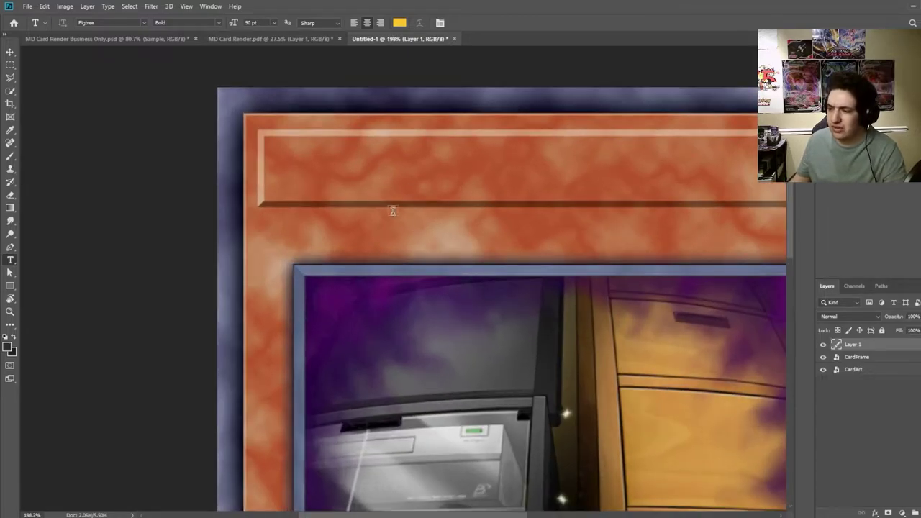
drag(272, 148, 669, 198)
scroll(546, 182, down, 1)
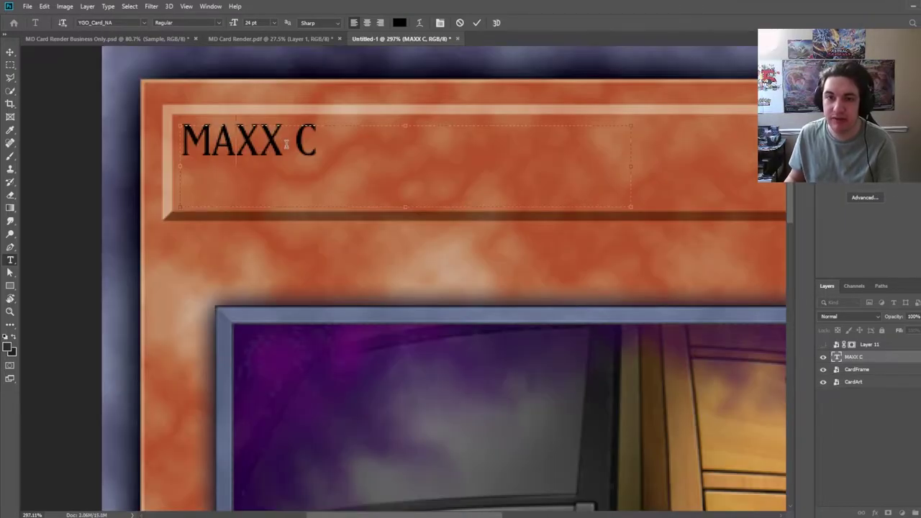
Step: Try the YGO_Card_JP font on the MAXX C text
drag(317, 141, 181, 147)
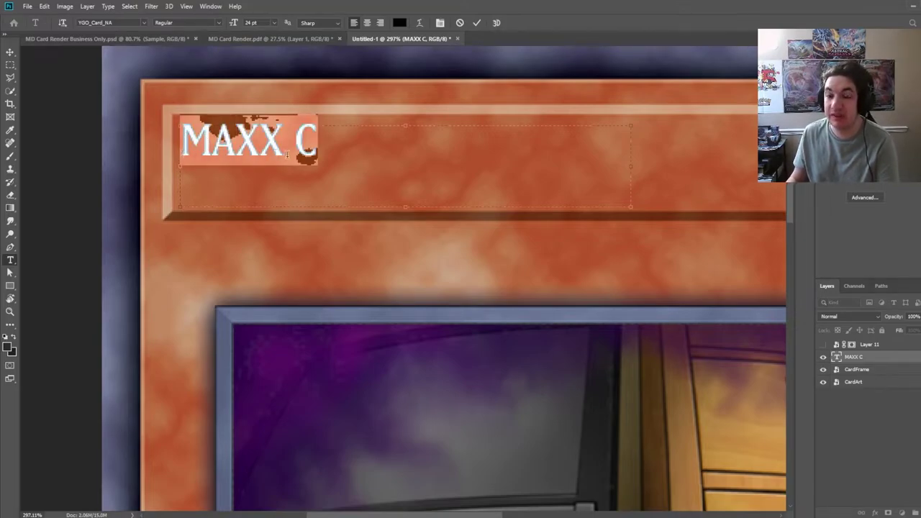
click(912, 111)
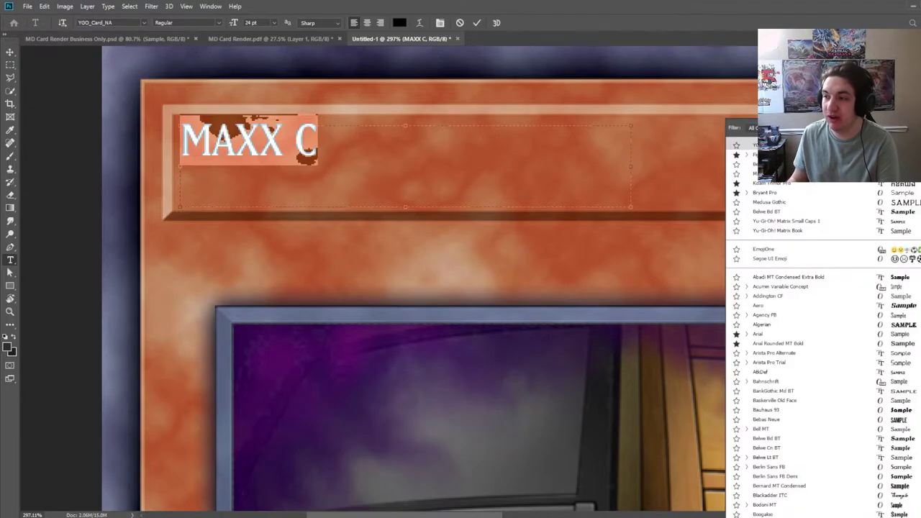
text(ygo)
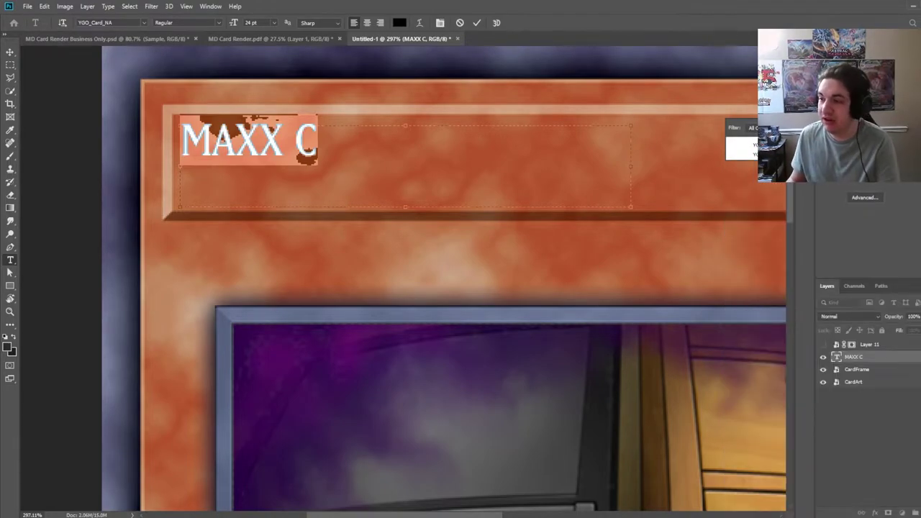
click(774, 155)
drag(385, 133, 181, 138)
click(280, 137)
Step: Set the font size of the MAXX C text to 39 pt
drag(353, 130, 211, 115)
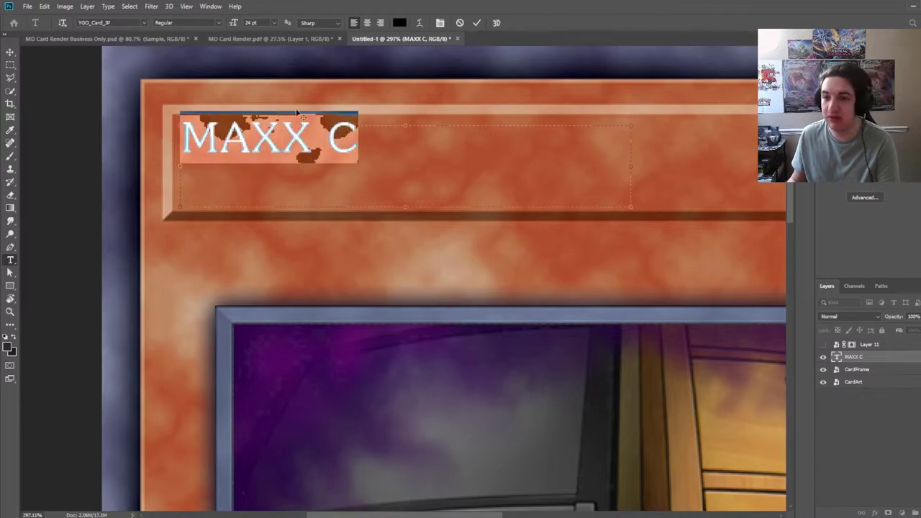
click(262, 24)
scroll(262, 24, up, 15)
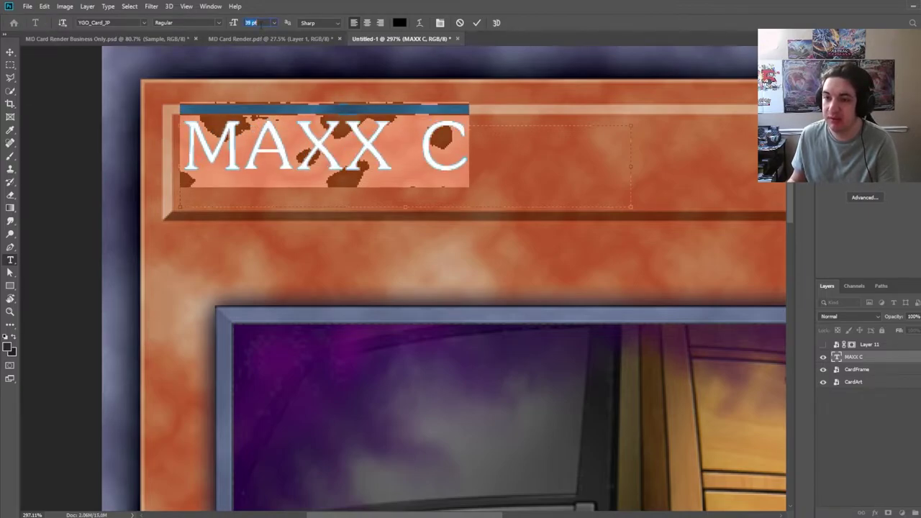
Step: Set the font of the MAXX C text to YGO_Card_NA and commit the text edit
click(417, 140)
click(889, 114)
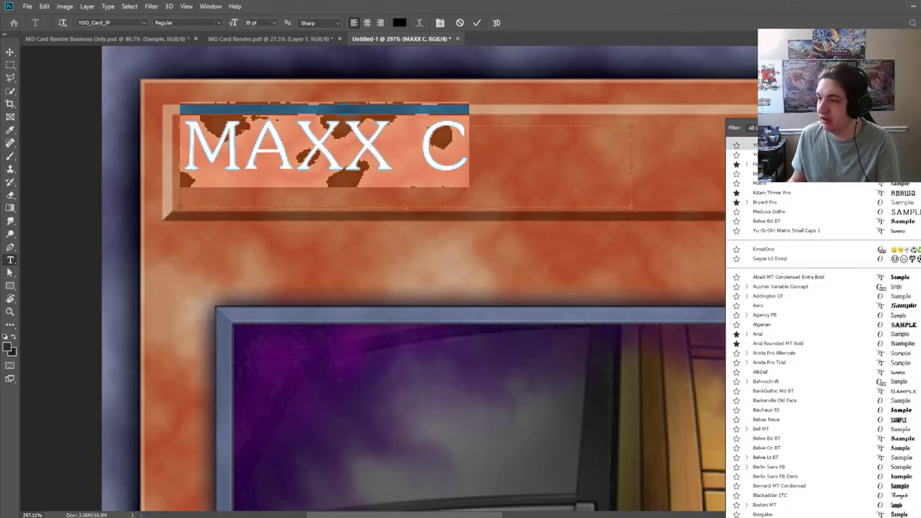
text(yugi)
key(BackSpace)
key(BackSpace)
key(BackSpace)
text(g)
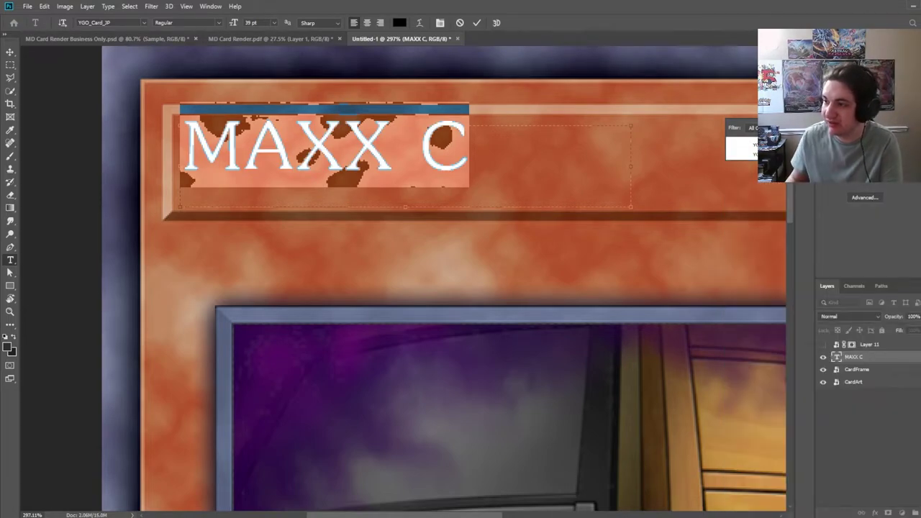
click(785, 144)
click(610, 182)
scroll(381, 161, down, 1)
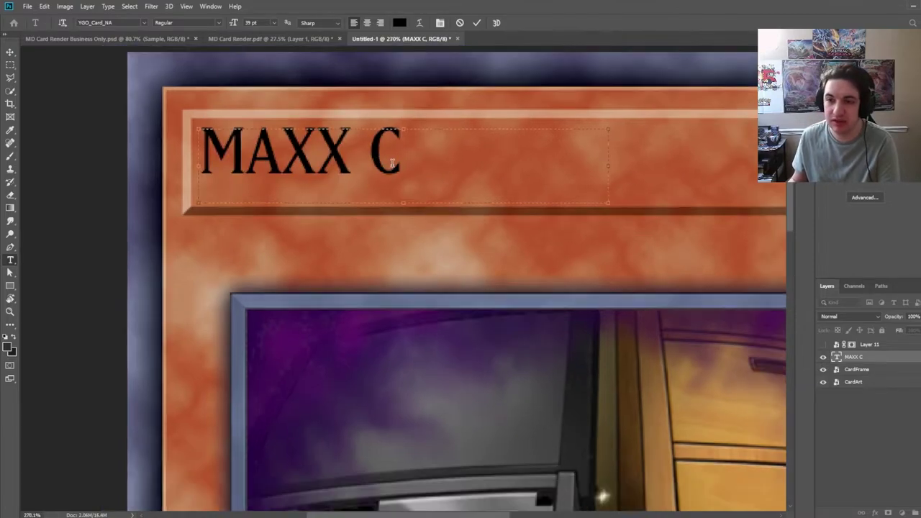
click(477, 22)
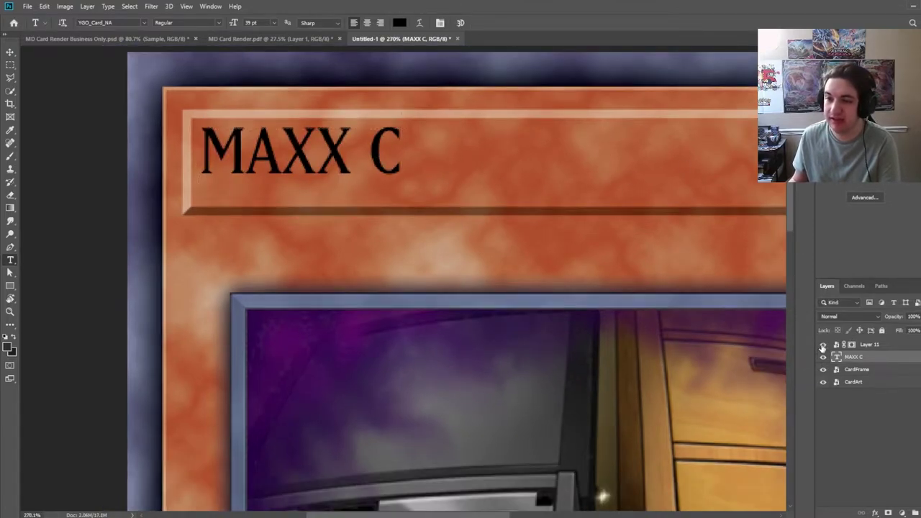
Step: Show the Layer 11 reference card and examine how its name, attribute, level and effect text are laid out
click(823, 345)
scroll(602, 293, down, 12)
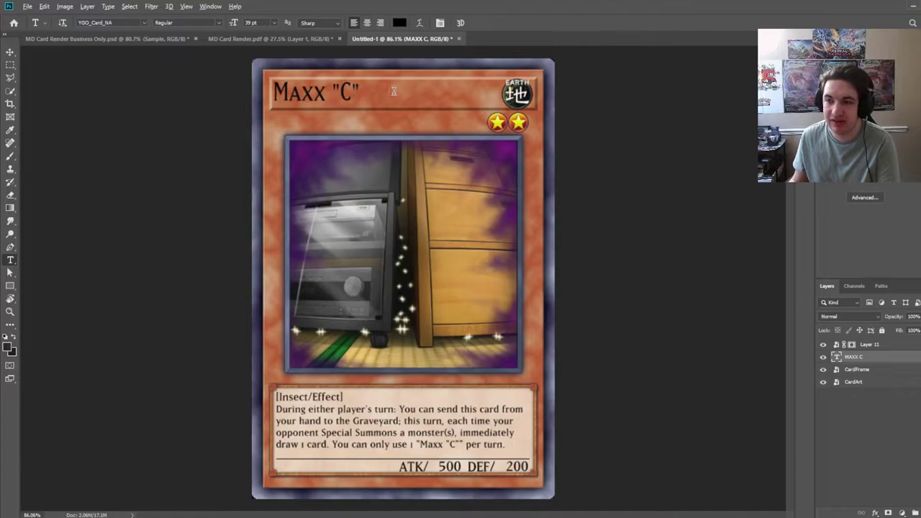
scroll(387, 91, up, 4)
scroll(337, 121, up, 2)
scroll(380, 133, down, 6)
scroll(369, 181, up, 6)
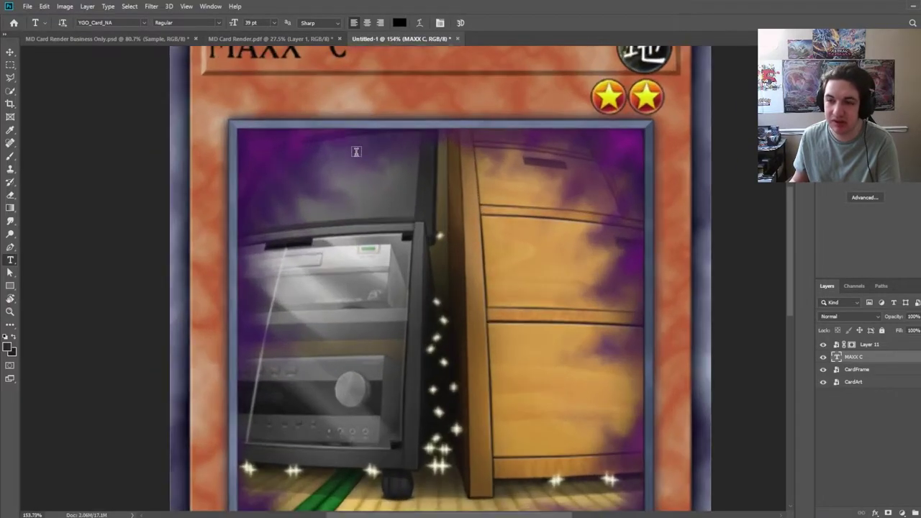
scroll(345, 151, up, 3)
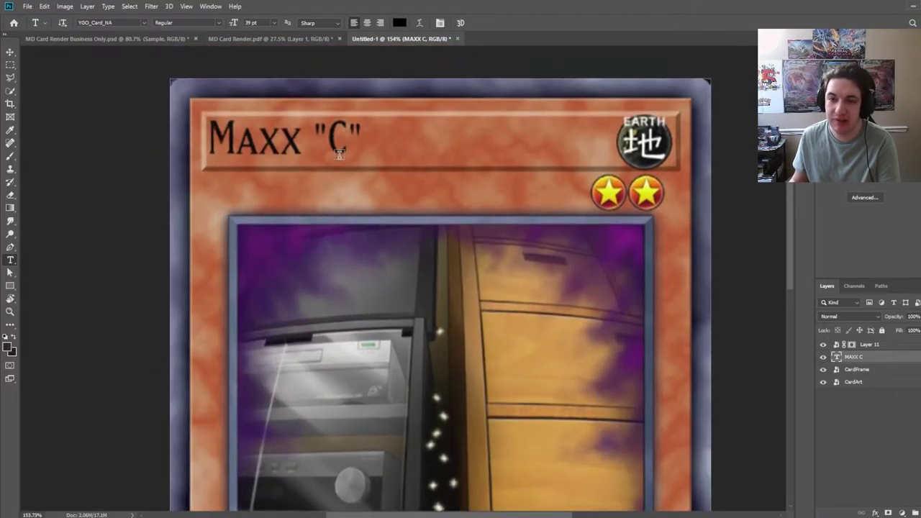
Step: Rename the MAXX C text layer as CardText
double_click(854, 356)
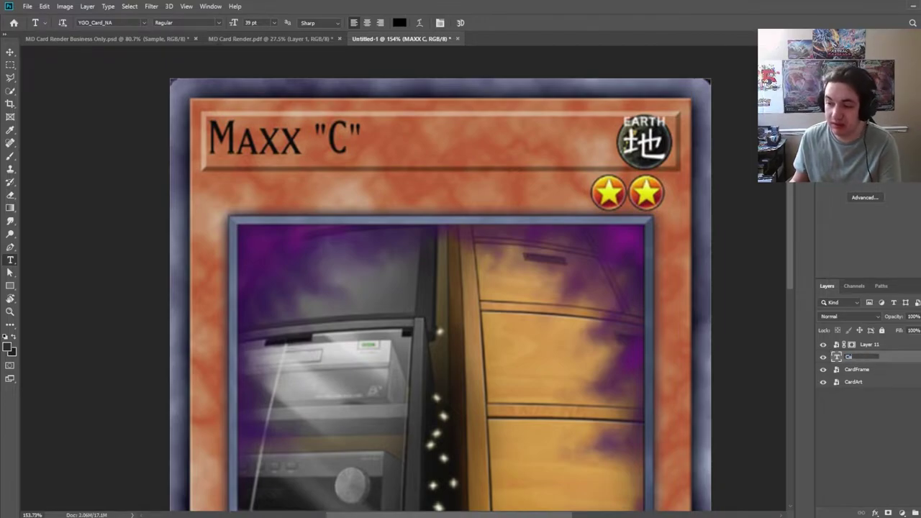
text(CardText)
key(Return)
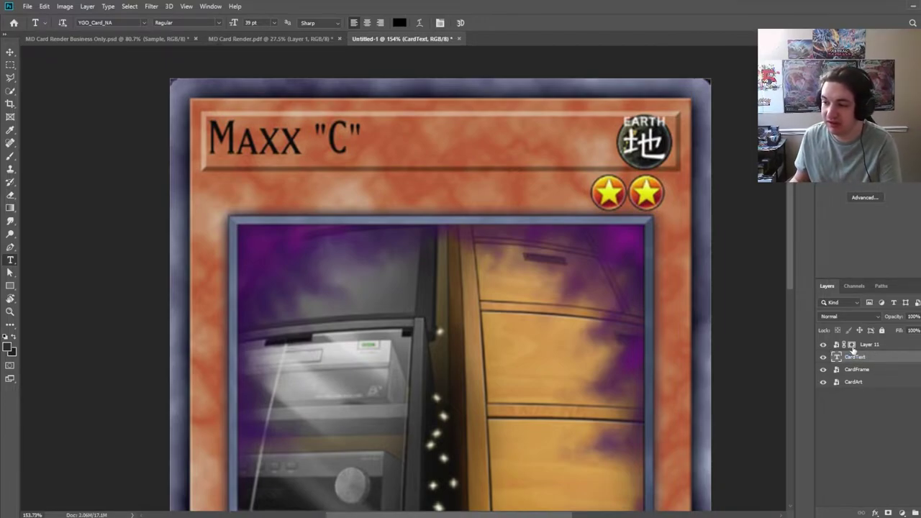
Step: Rename the Layer 11 reference layer as SampleCard and hide it
double_click(869, 344)
text(SampleCard)
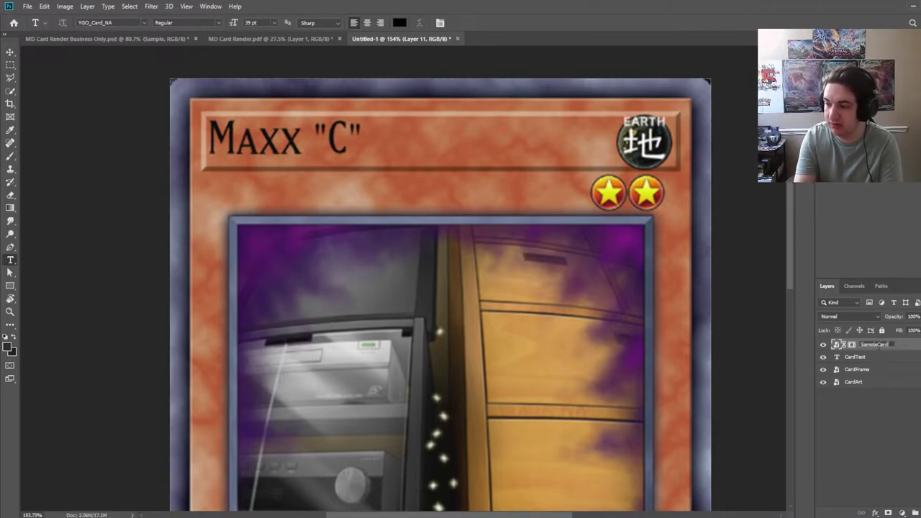
key(Return)
click(823, 345)
click(822, 345)
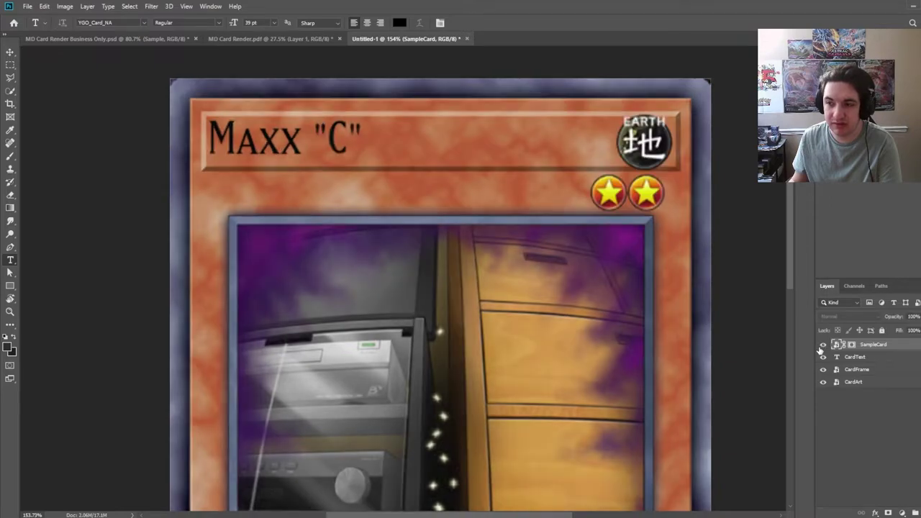
click(819, 350)
Step: Change the card name text to MAXX "C" with quotation marks around the C, and set its font size to 43 pt
scroll(309, 144, up, 1)
scroll(276, 135, up, 1)
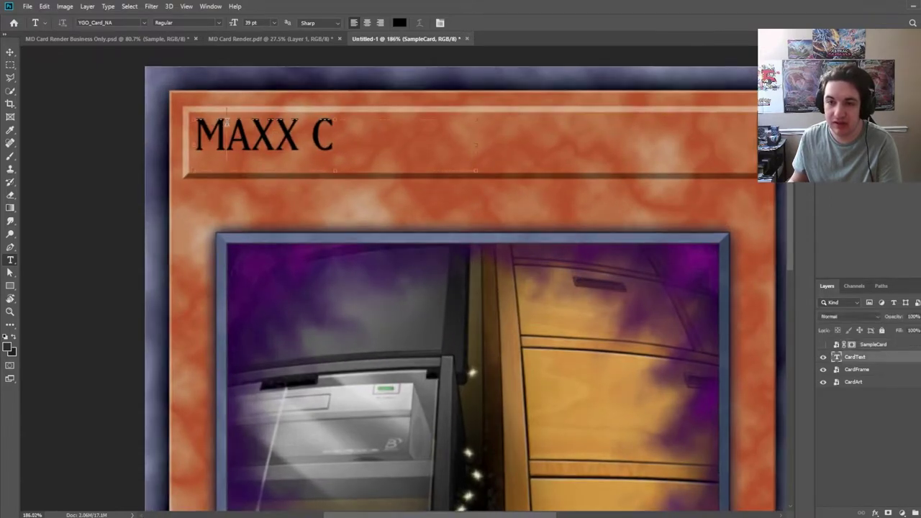
double_click(276, 137)
scroll(275, 137, up, 3)
click(332, 135)
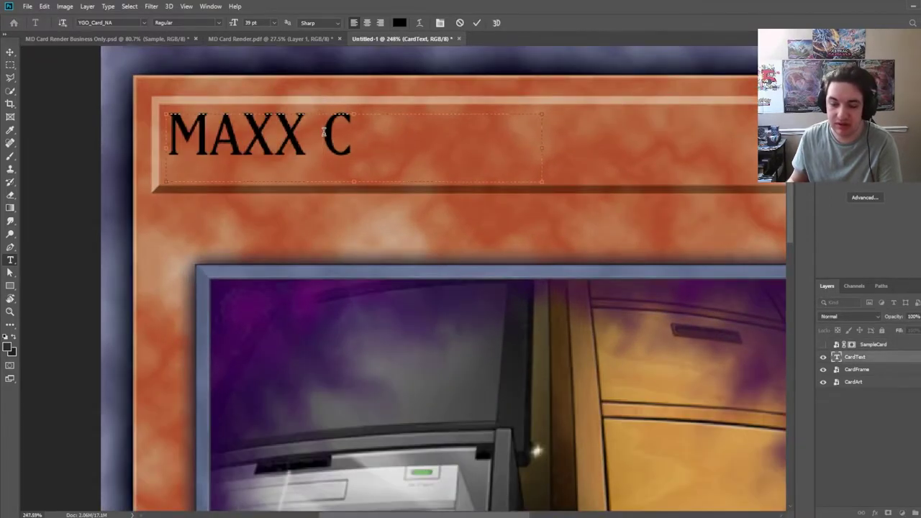
text("C")
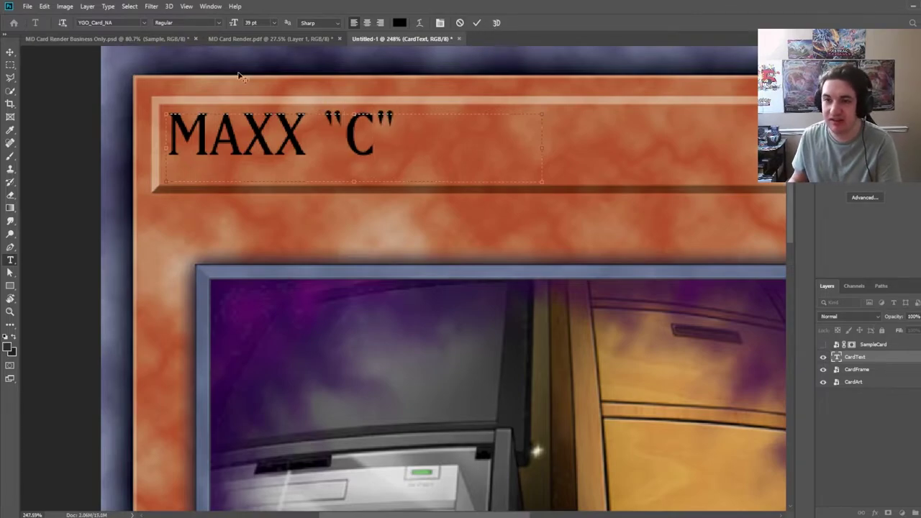
key(ctrl+a)
scroll(246, 23, up, 3)
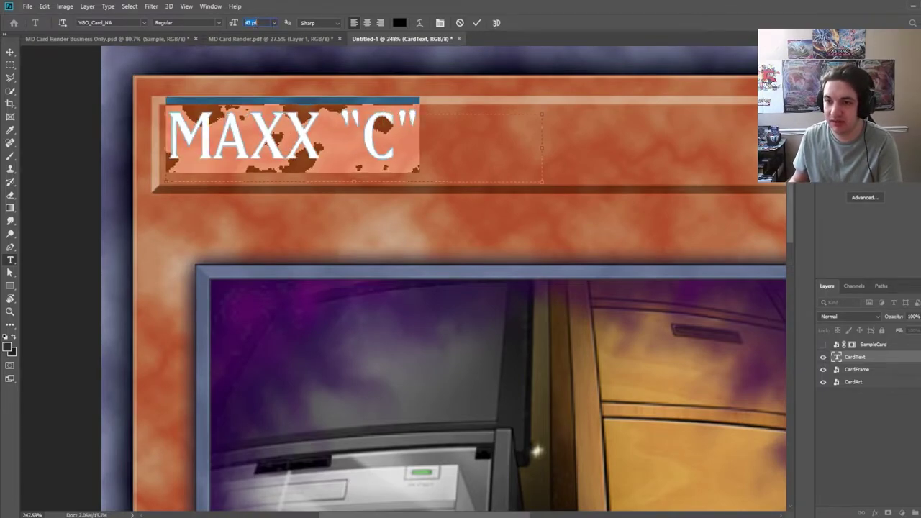
Step: Toggle the SampleCard layer to compare the name text's size and letter heights with the reference
click(823, 346)
click(823, 346)
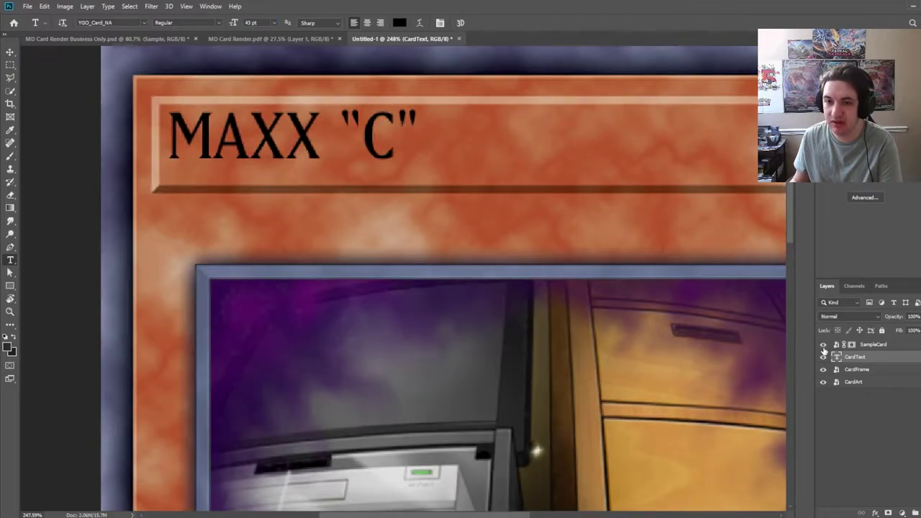
click(823, 346)
click(823, 346)
click(823, 346)
click(823, 347)
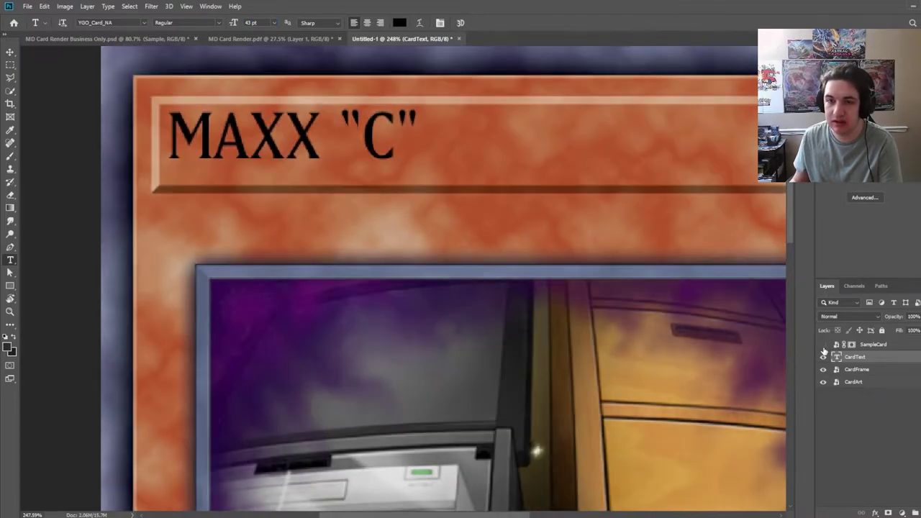
click(823, 346)
click(823, 346)
click(823, 346)
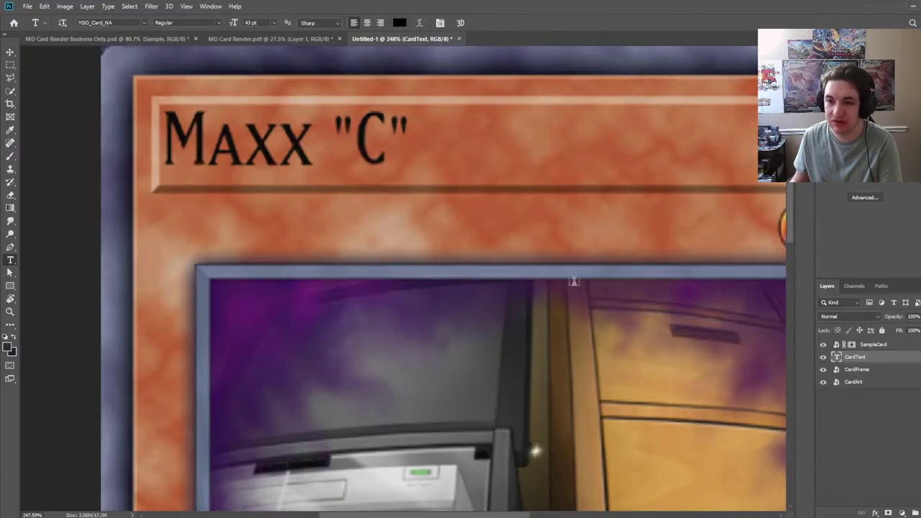
click(823, 346)
Step: Try replacing the letters AXX in the card name with lowercase axx, then restore the capitals
double_click(389, 136)
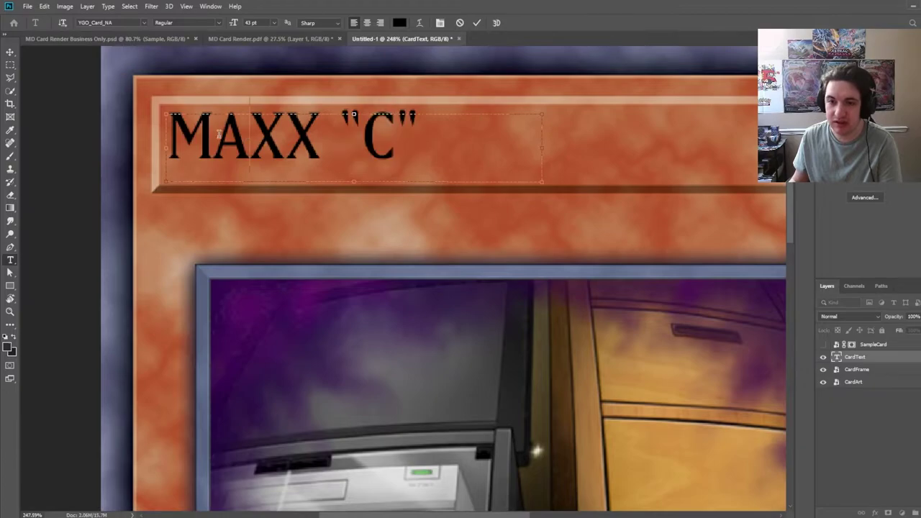
drag(215, 141, 321, 140)
text(A)
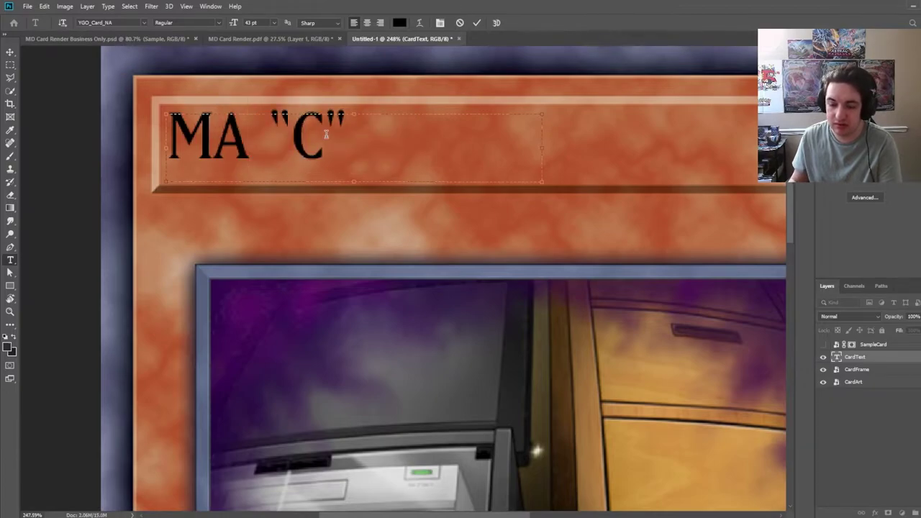
key(BackSpace)
text(axx)
click(823, 346)
click(823, 346)
mouse_move(222, 139)
mouse_down()
mouse_move(297, 139)
mouse_move(216, 136)
mouse_up()
text(X)
text(AXX)
Step: Set the font size of the letters AXX to 35 pt and compare the name with the SampleCard layer
drag(318, 126, 227, 126)
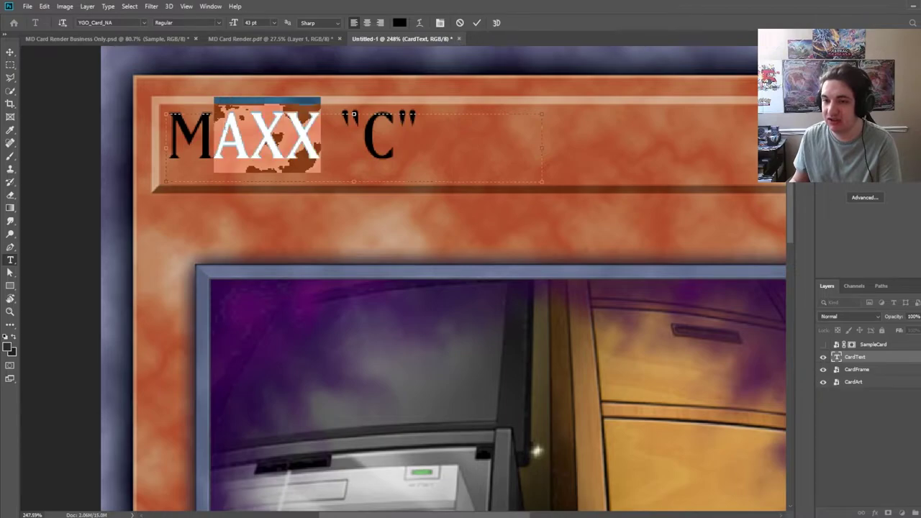
scroll(252, 23, down, 8)
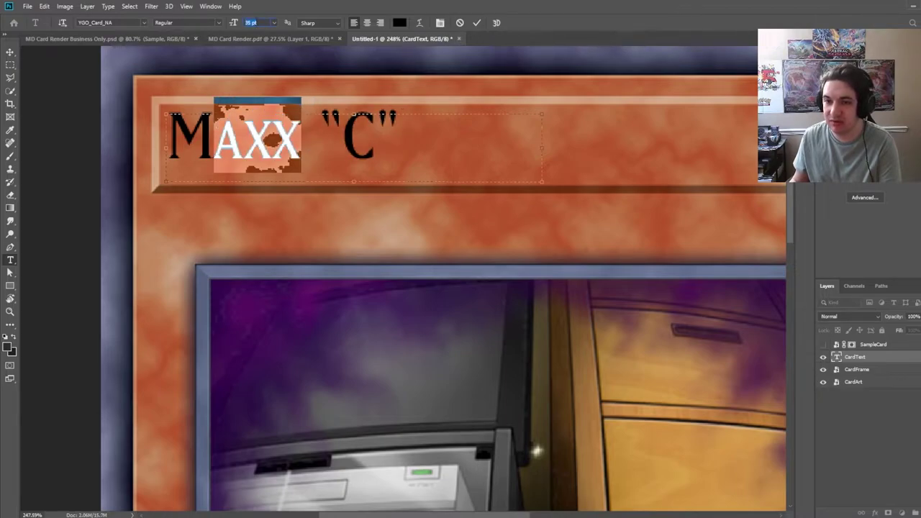
click(824, 346)
click(824, 347)
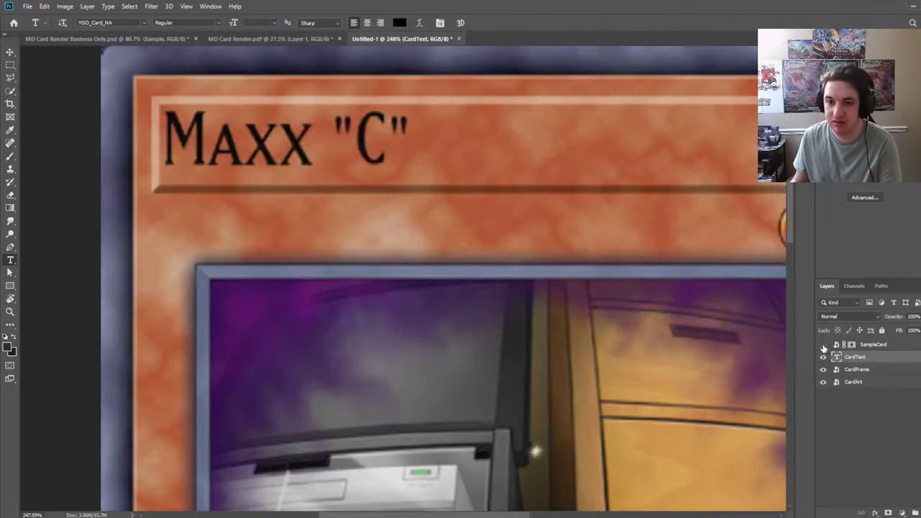
click(824, 347)
click(823, 344)
click(823, 345)
click(823, 345)
click(823, 345)
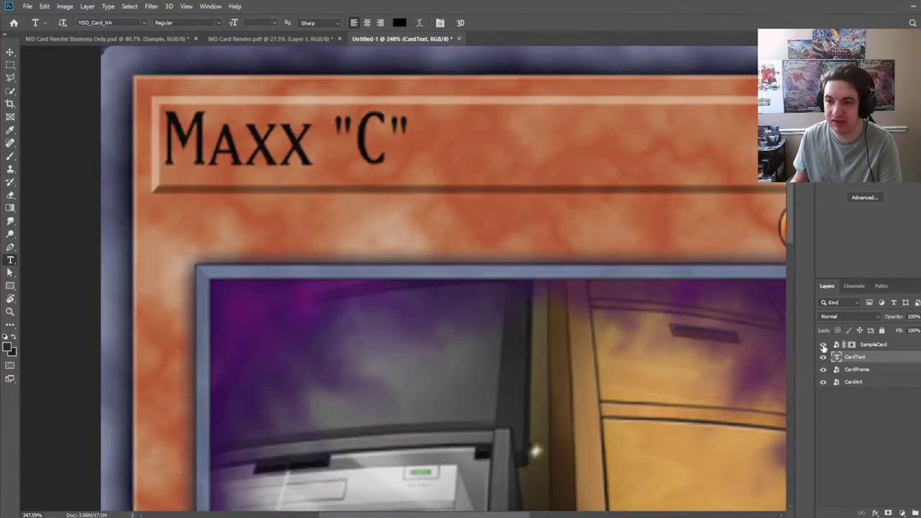
click(823, 344)
Step: Set the font size of the letters M and C in the card name to 45 pt
drag(343, 143, 176, 139)
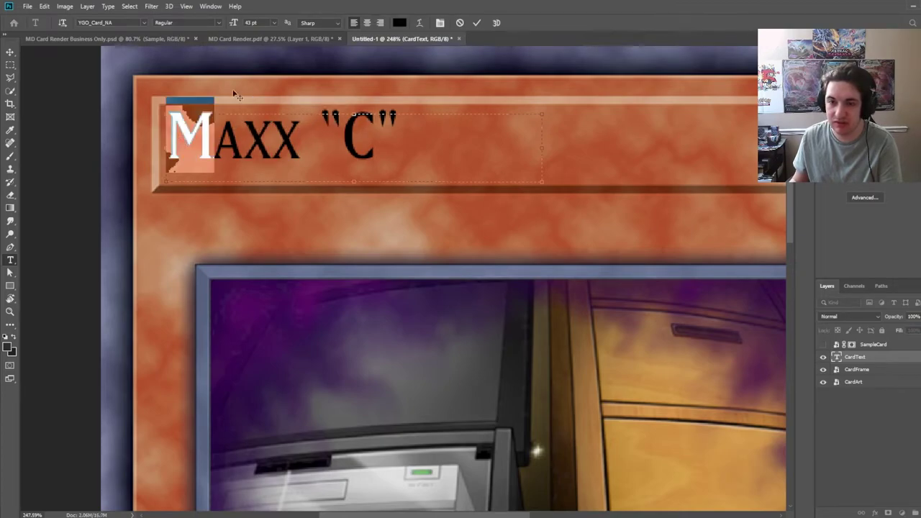
click(252, 23)
key(Up)
key(Up)
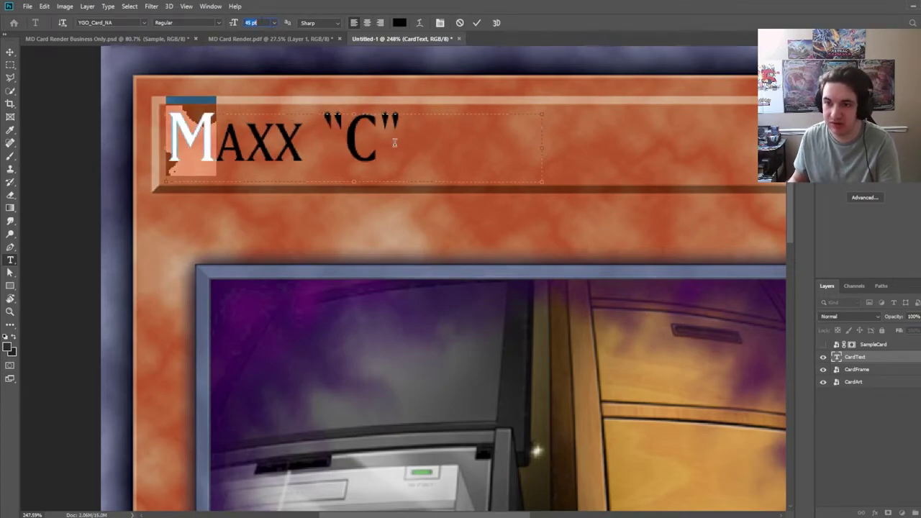
drag(379, 142, 347, 142)
key(ctrl+shift+period)
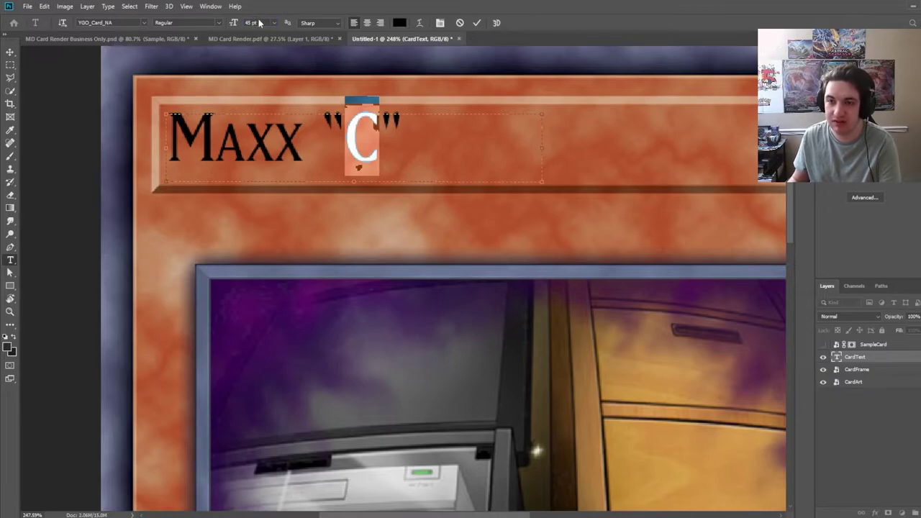
Step: Set the font size of both quotation marks around the C to 45 pt
drag(214, 134, 182, 121)
click(257, 161)
drag(266, 147, 252, 139)
drag(344, 133, 328, 127)
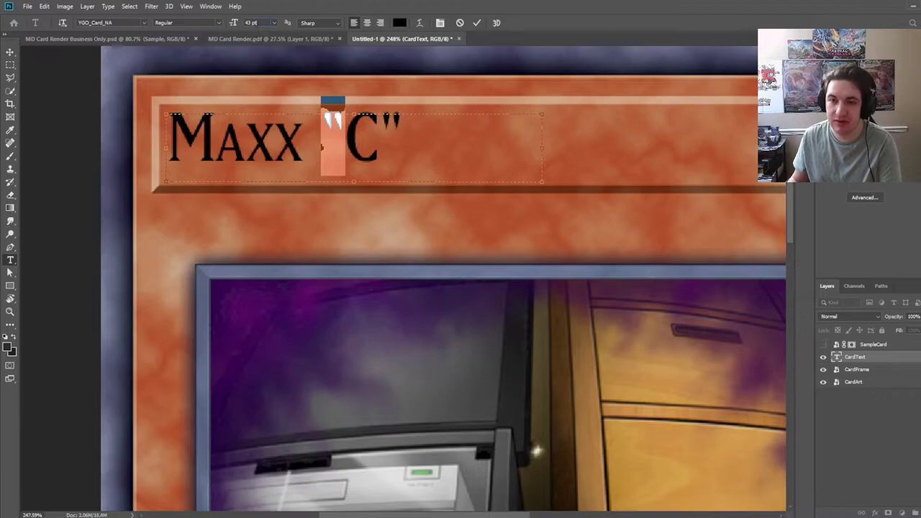
click(267, 23)
text(45)
key(Return)
drag(397, 127, 381, 133)
click(259, 23)
text(45)
click(403, 143)
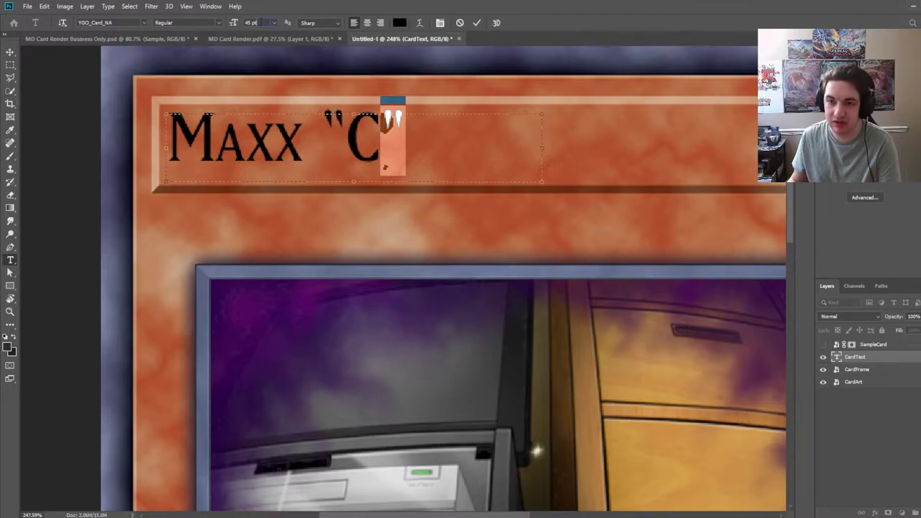
Step: Set the font size of the opening quotation mark to 35 pt
click(350, 133)
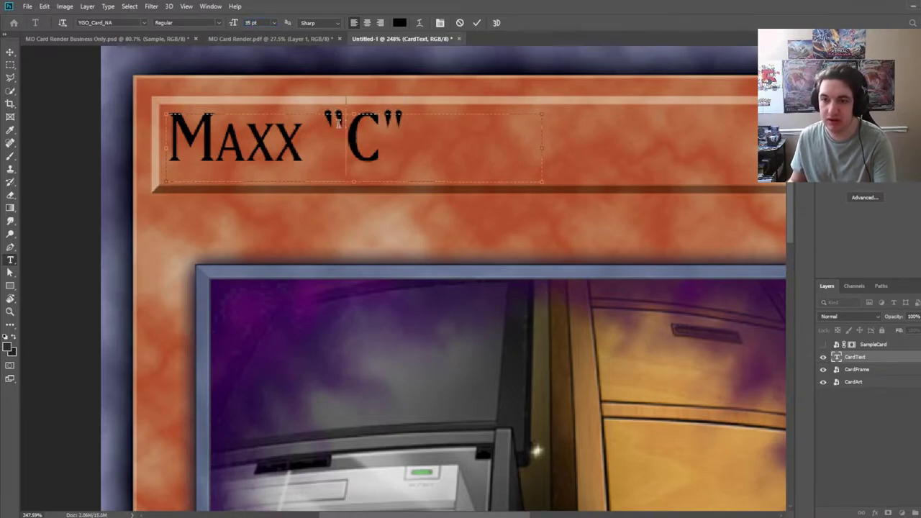
drag(340, 124, 321, 128)
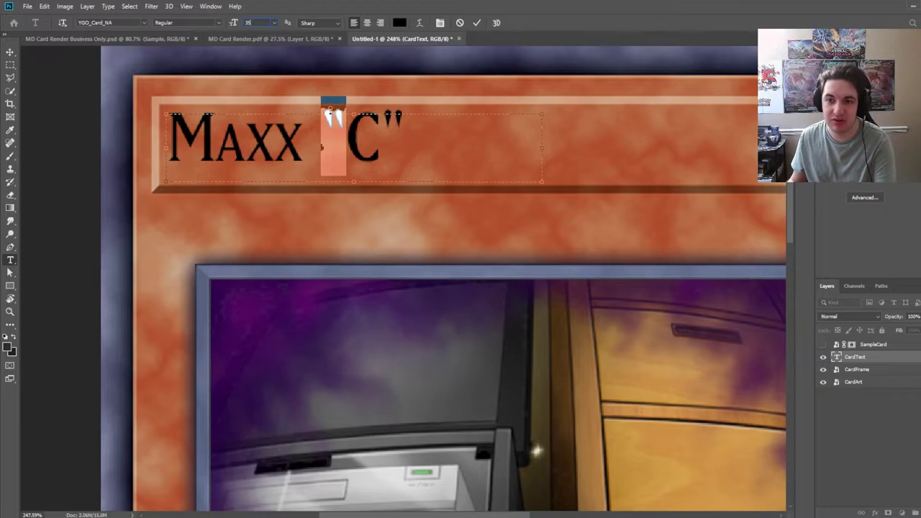
key(Return)
Step: Set the font size of the opening quotation mark before the C to 40 pt
click(350, 126)
drag(394, 124, 321, 128)
click(339, 129)
click(261, 22)
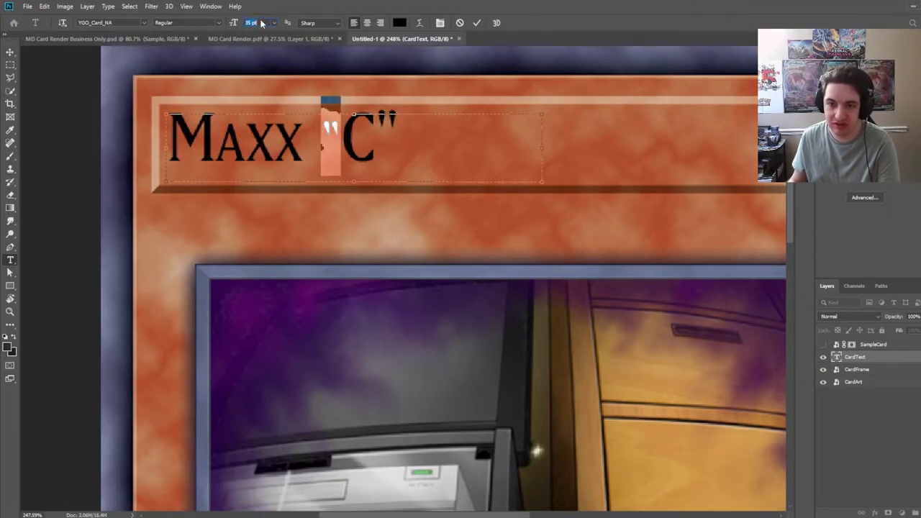
text(45)
key(Return)
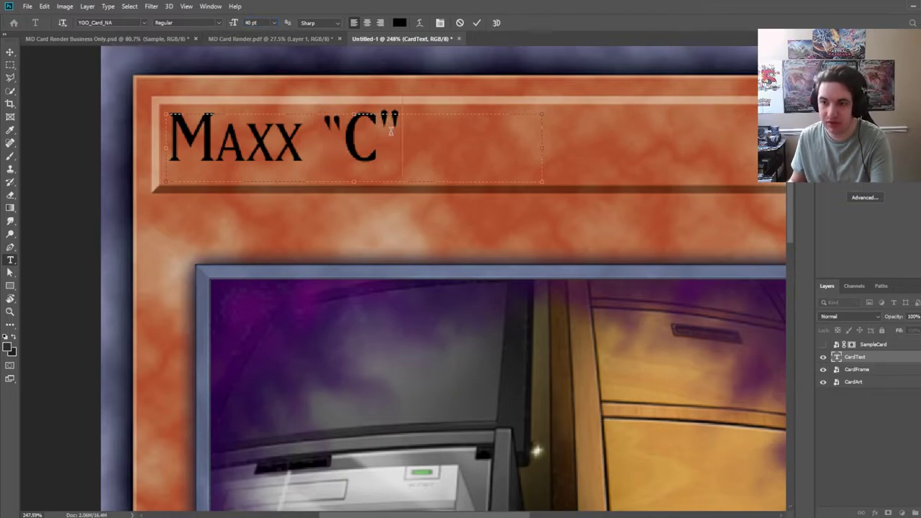
Step: Set the font size of the closing quotation mark to 40 pt and commit the text edit
drag(400, 128, 383, 130)
click(263, 23)
text(40)
key(Return)
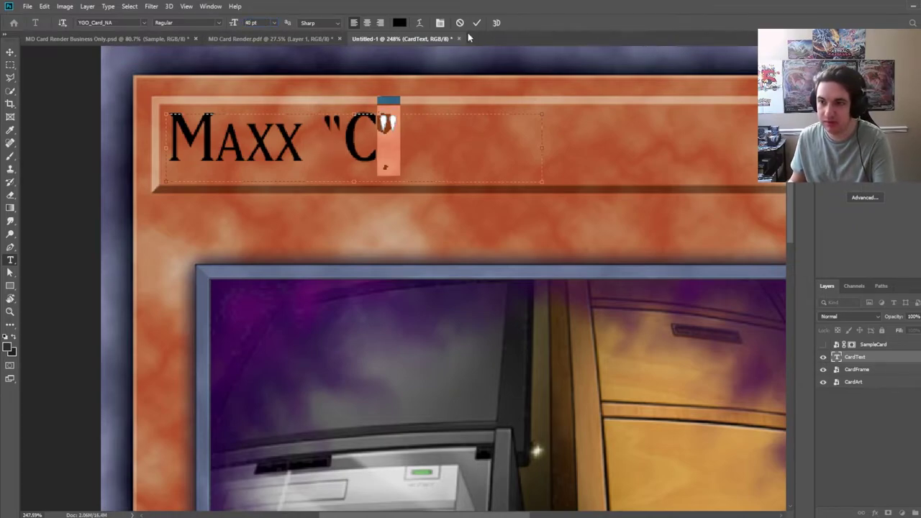
click(477, 24)
drag(400, 136, 165, 148)
click(477, 24)
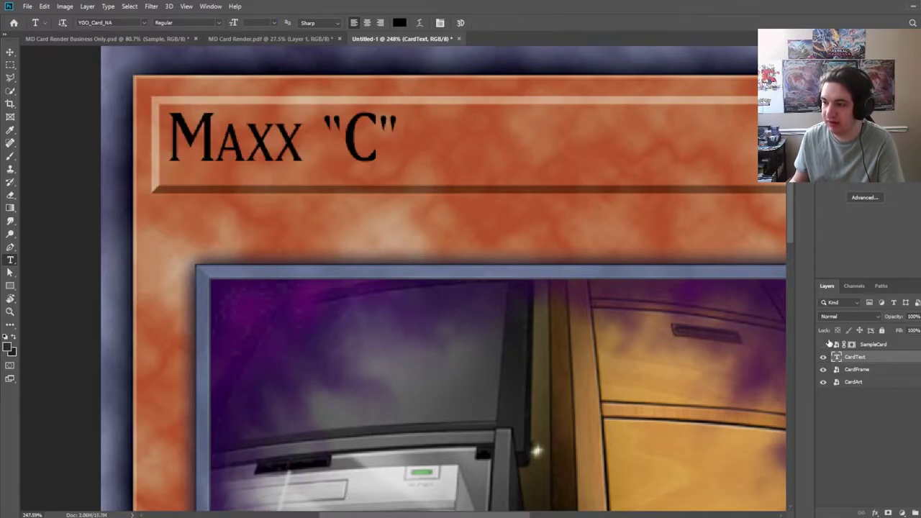
Step: Compare the name with the SampleCard layer, stretch the whole name text vertically to match it, and commit the edit
click(824, 345)
click(824, 344)
click(823, 344)
click(824, 345)
click(823, 345)
click(823, 344)
click(10, 51)
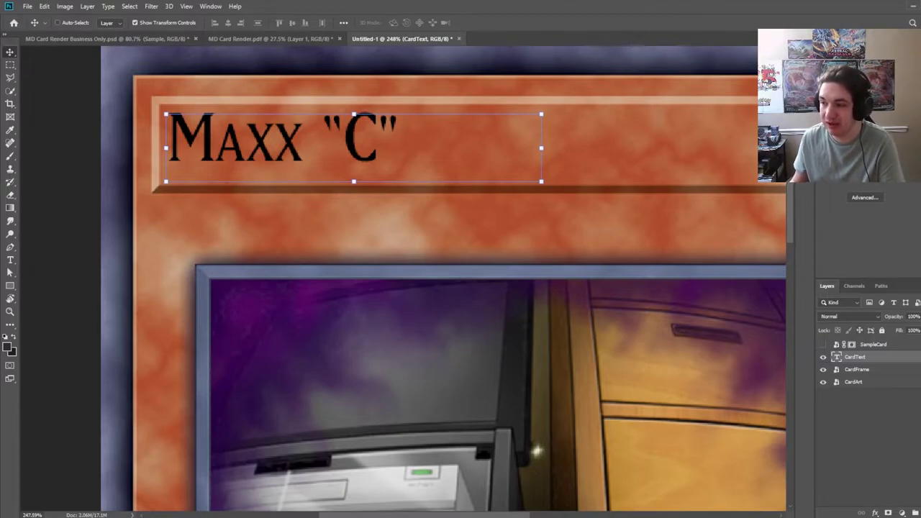
double_click(397, 135)
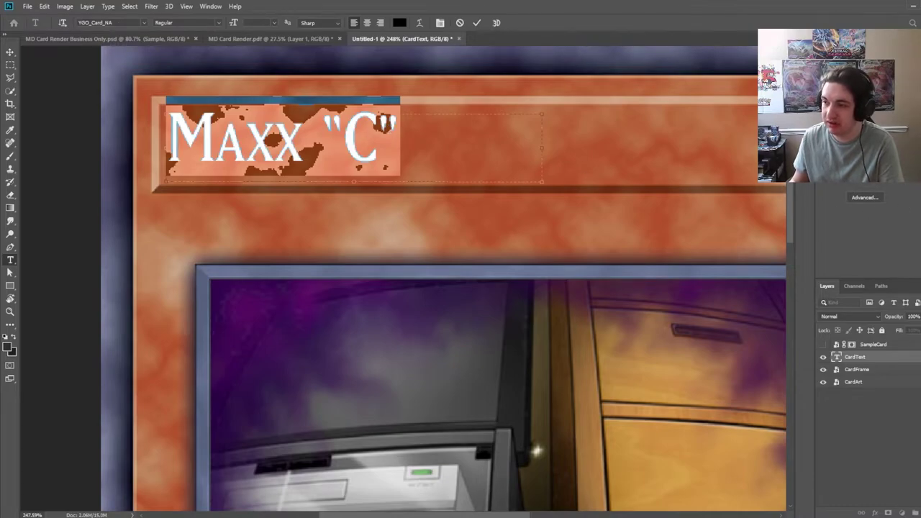
click(875, 199)
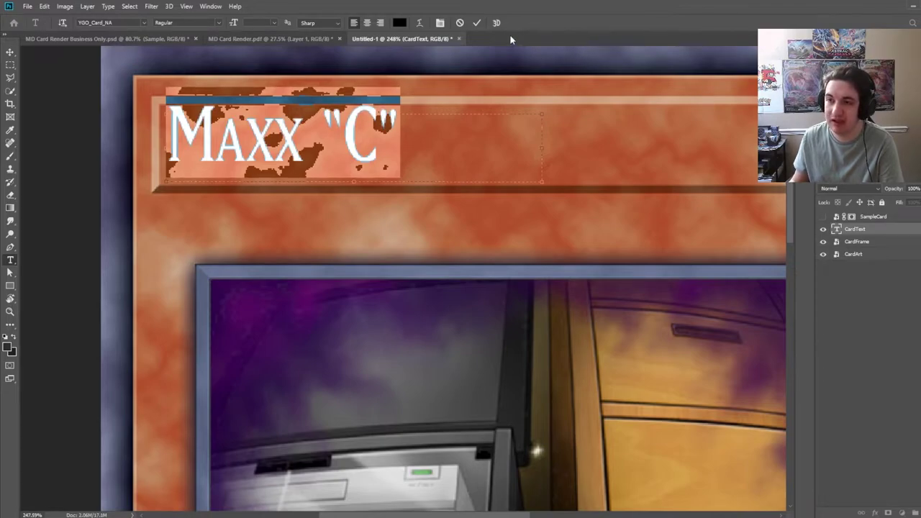
click(476, 23)
Step: Move the card name slightly lower in the name bar and compare its position with the SampleCard layer
key(v)
drag(272, 148, 272, 156)
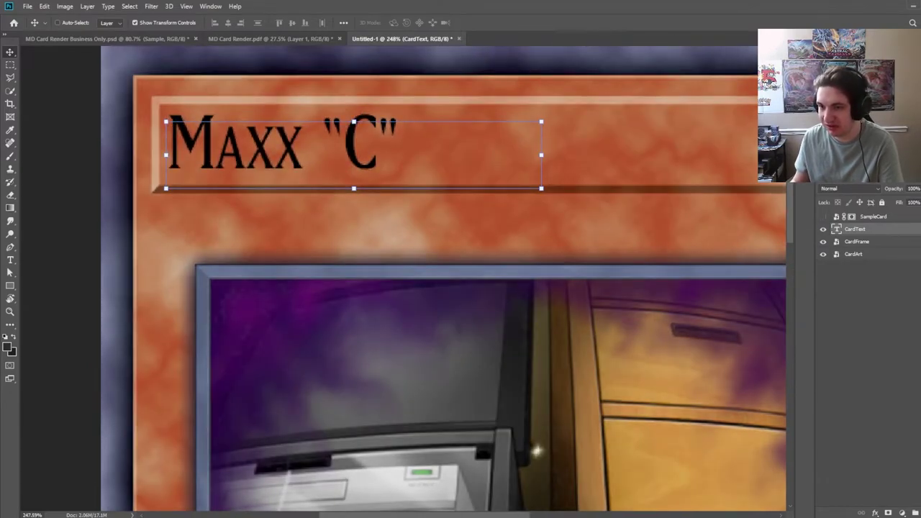
click(823, 217)
scroll(308, 174, up, 2)
drag(317, 155, 318, 149)
drag(417, 156, 338, 139)
scroll(573, 185, down, 2)
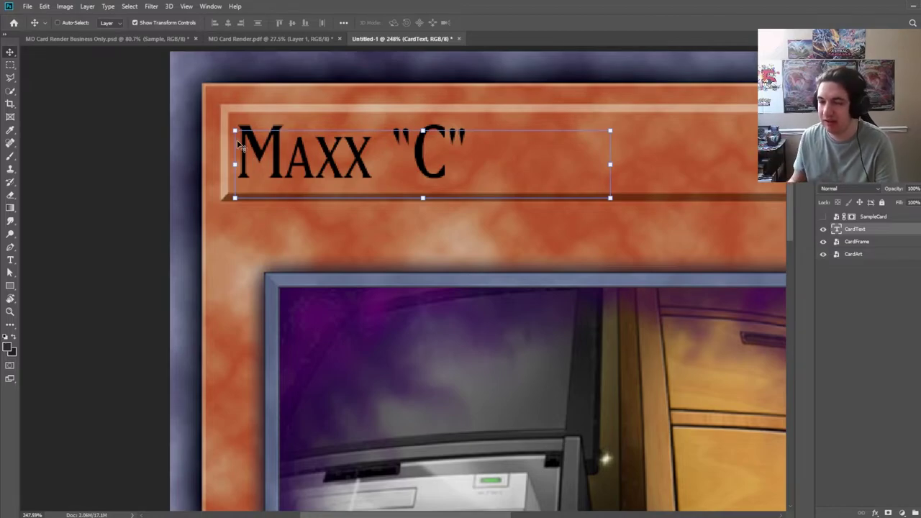
click(823, 217)
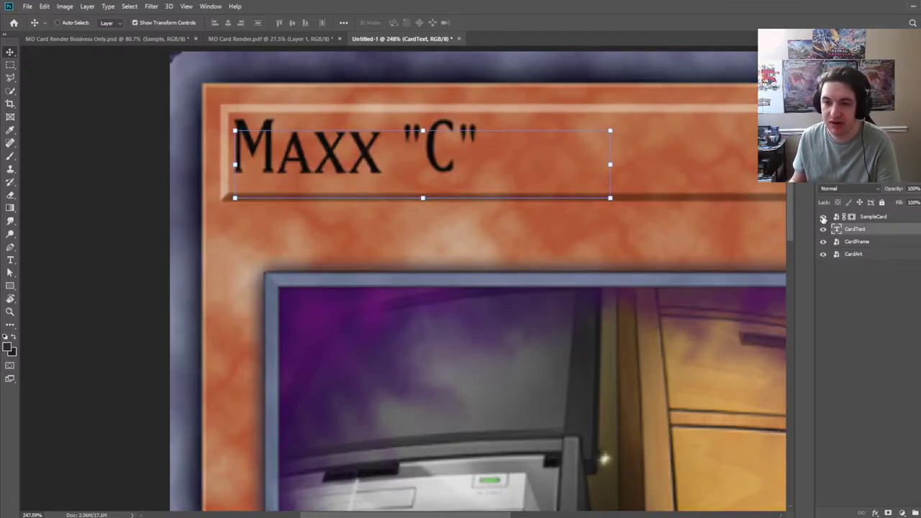
click(823, 217)
click(823, 218)
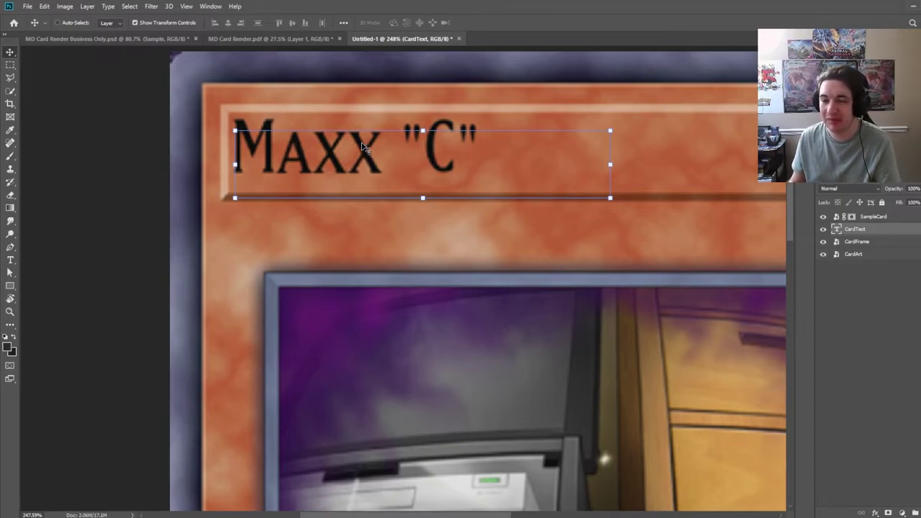
click(823, 217)
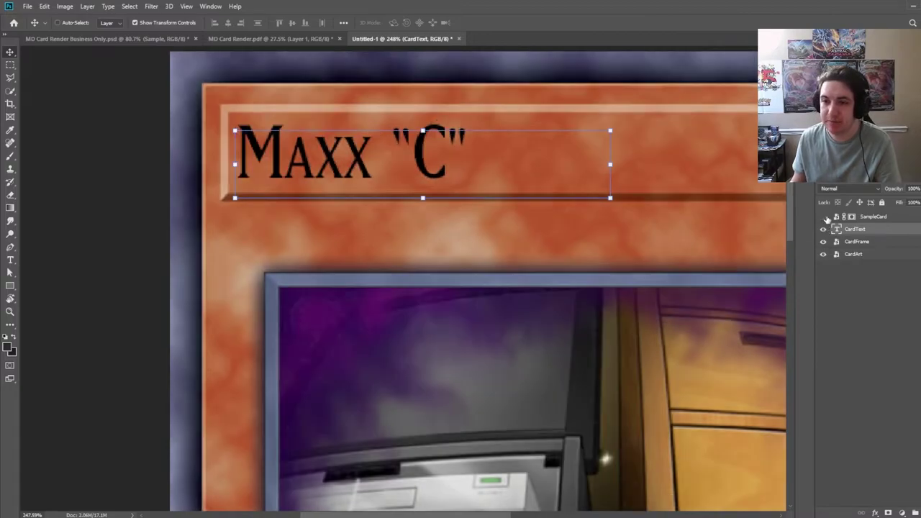
scroll(432, 152, down, 2)
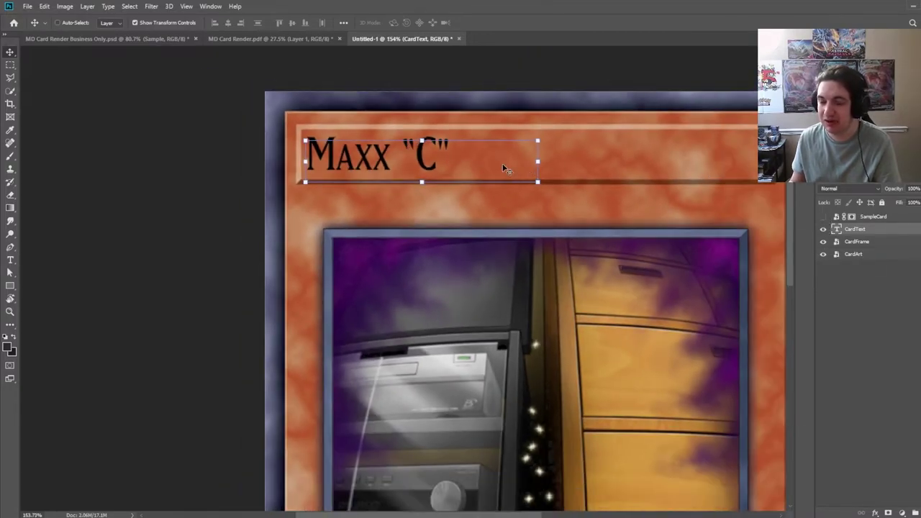
scroll(415, 151, down, 1)
scroll(416, 151, up, 1)
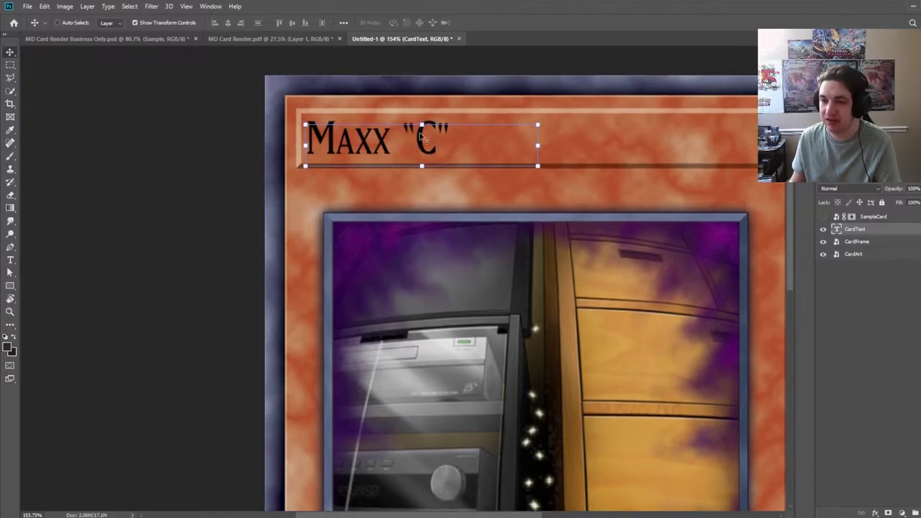
scroll(444, 146, left, 1)
scroll(446, 142, right, 2)
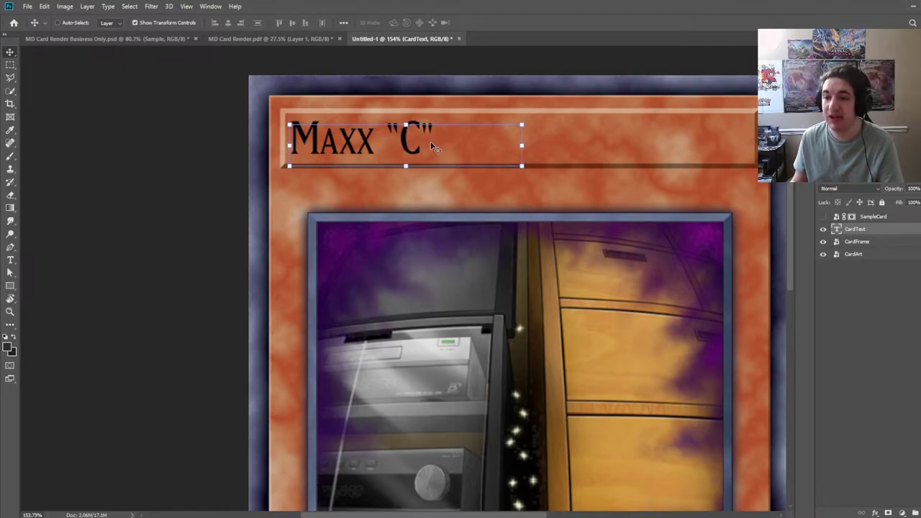
scroll(555, 181, left, 2)
scroll(566, 173, right, 3)
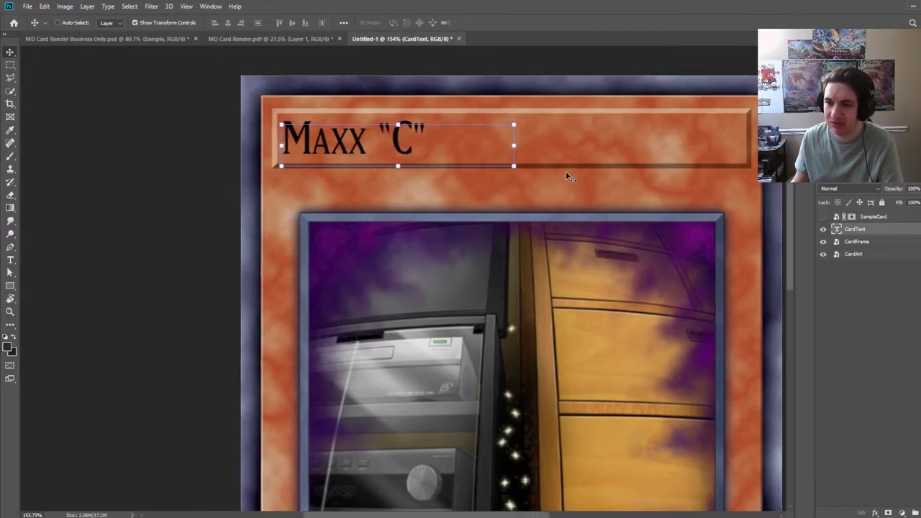
scroll(565, 171, down, 2)
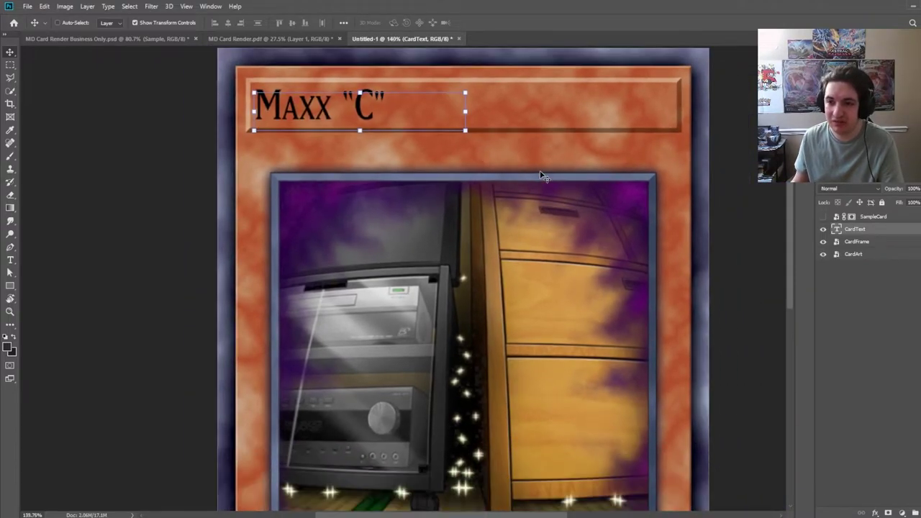
Step: Switch to the MasterDuelFullAssets Font folder in File Explorer, preview the AtkDef font, and return to Photoshop
click(128, 516)
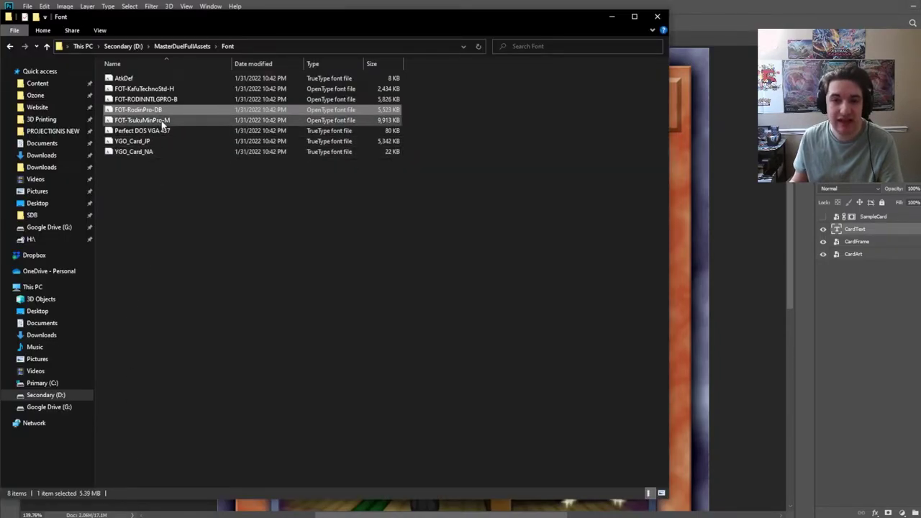
double_click(134, 78)
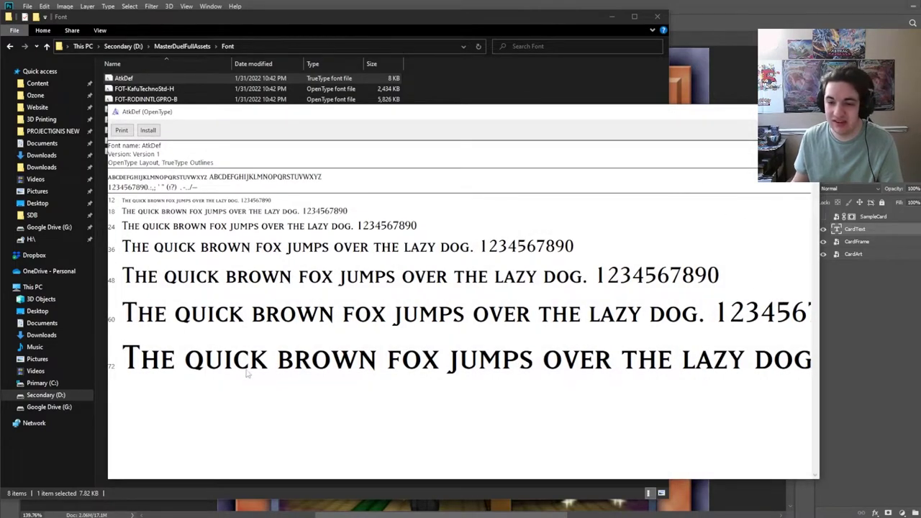
drag(165, 113, 137, 166)
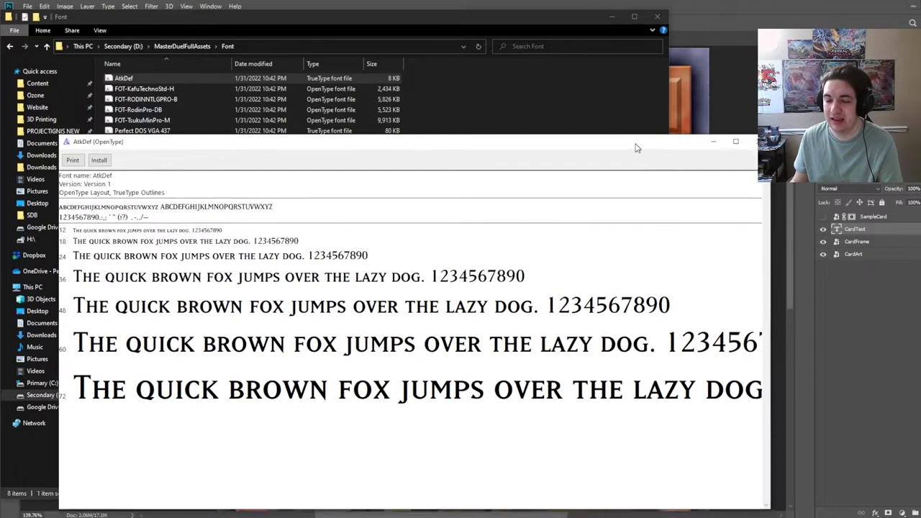
drag(723, 166, 699, 138)
click(754, 140)
click(611, 16)
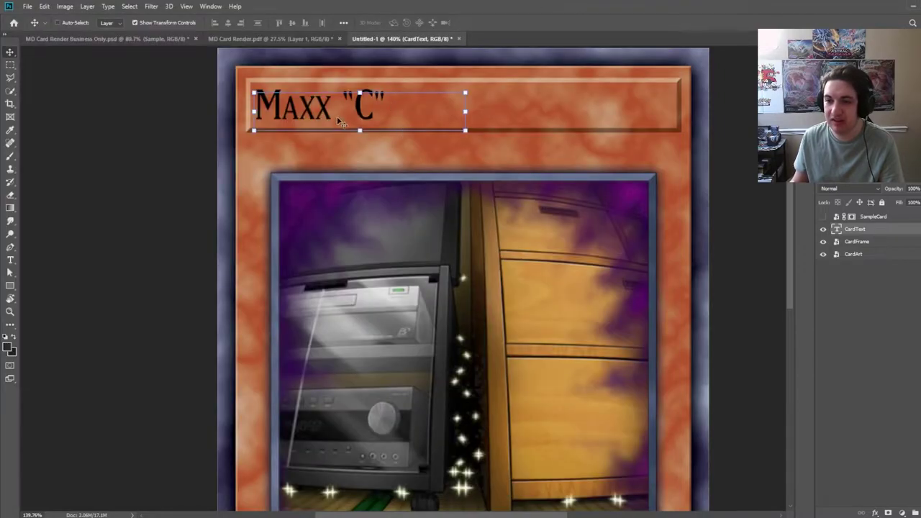
Step: Compare the [Insect/Effect] line in the card's text box with the SampleCard layer by repeatedly showing and hiding the sample
scroll(395, 181, down, 2)
scroll(395, 180, down, 8)
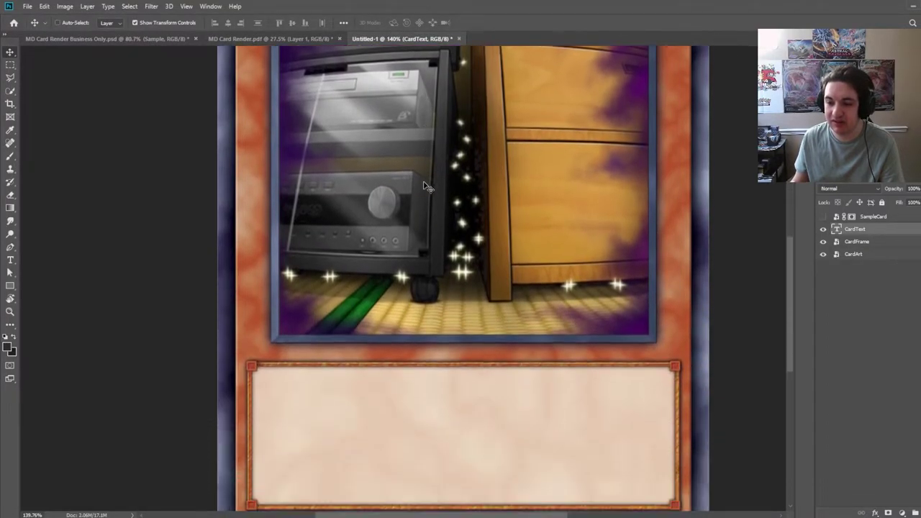
scroll(666, 225, down, 1)
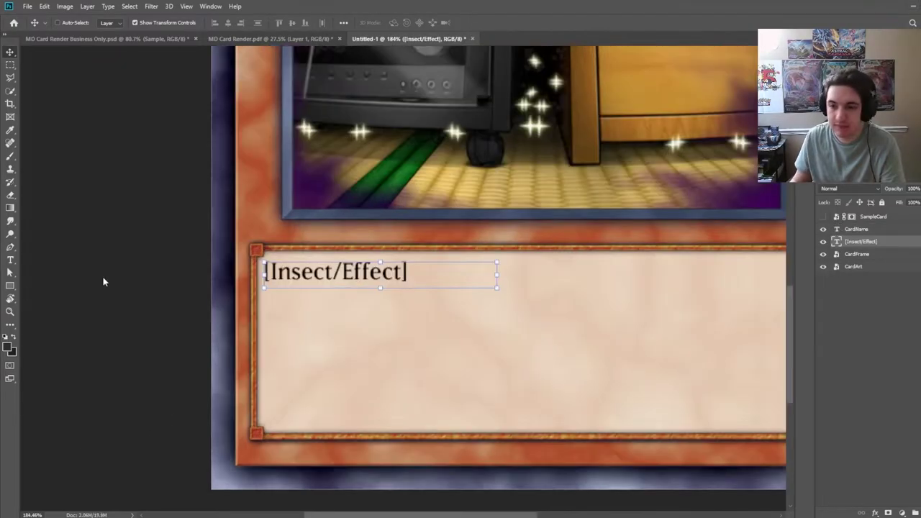
scroll(397, 215, up, 1)
scroll(396, 214, down, 1)
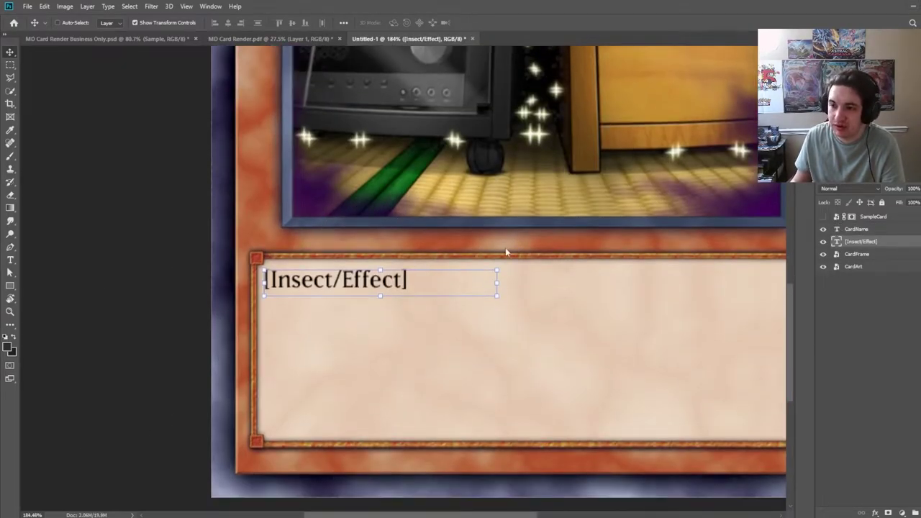
click(823, 217)
click(838, 217)
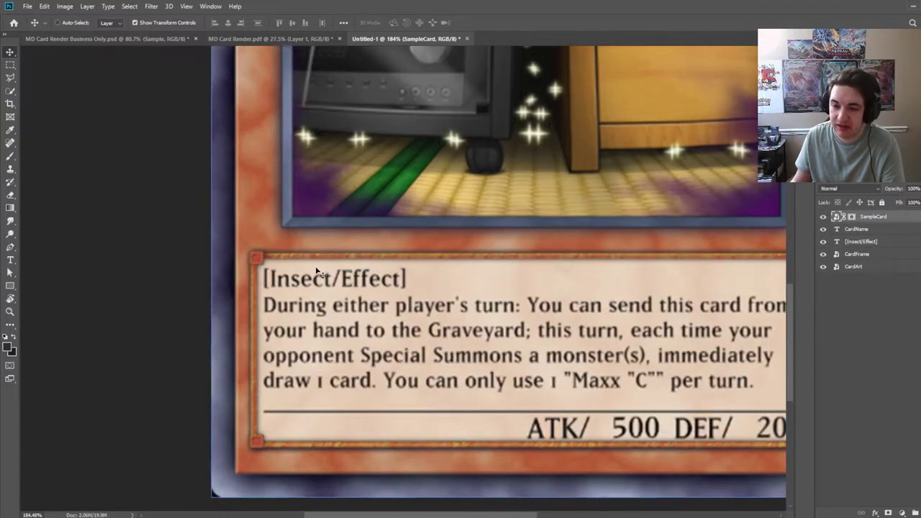
click(823, 217)
click(823, 216)
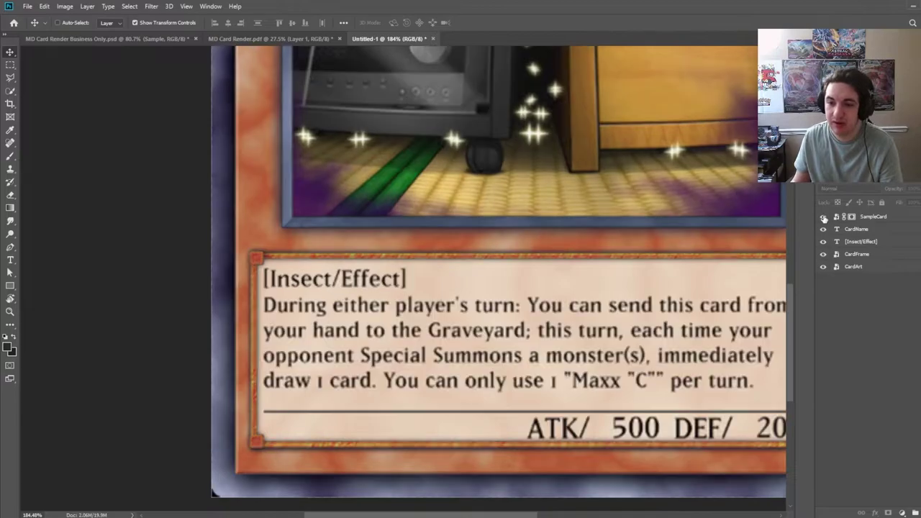
click(823, 217)
click(823, 217)
click(823, 217)
click(822, 218)
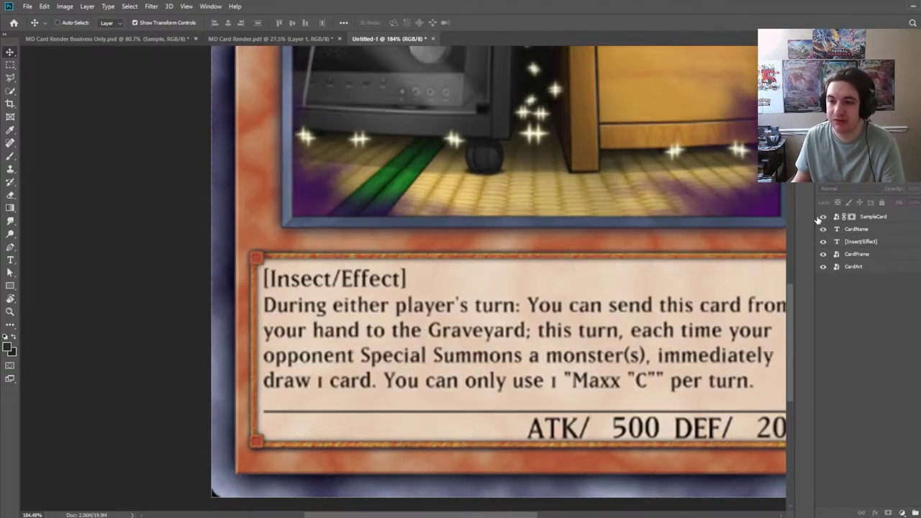
click(822, 218)
click(823, 218)
click(824, 218)
click(824, 217)
click(824, 218)
click(824, 217)
click(823, 217)
Step: Rename the [Insect/Effect] text layer to MonsterType
scroll(563, 265, up, 3)
click(855, 228)
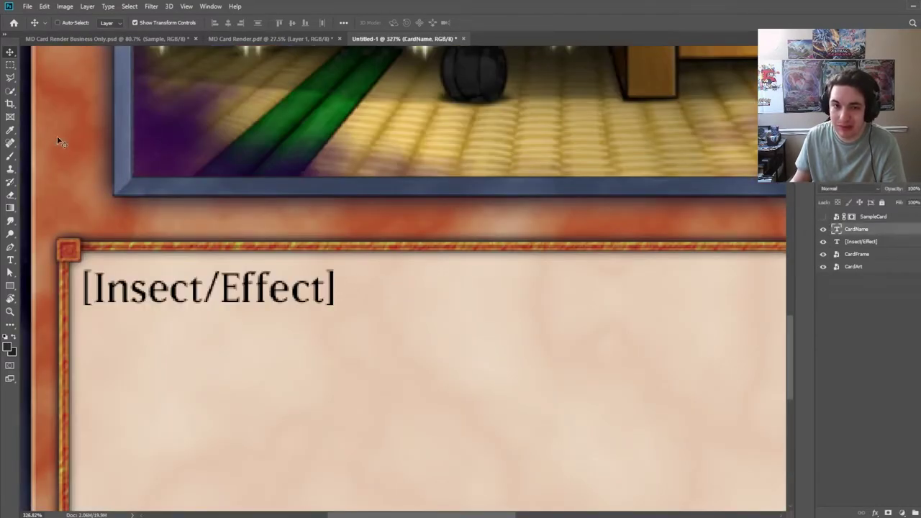
scroll(151, 177, left, 1)
click(58, 23)
drag(290, 284, 281, 247)
click(871, 242)
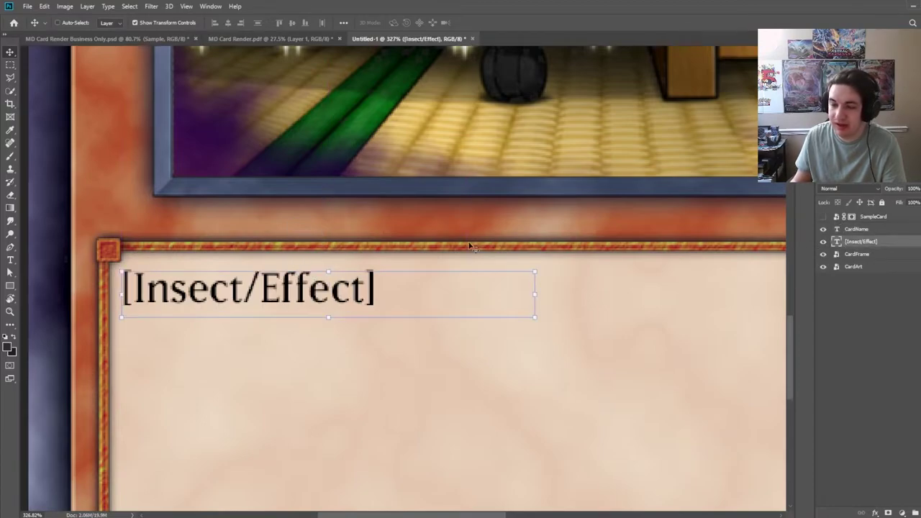
double_click(865, 243)
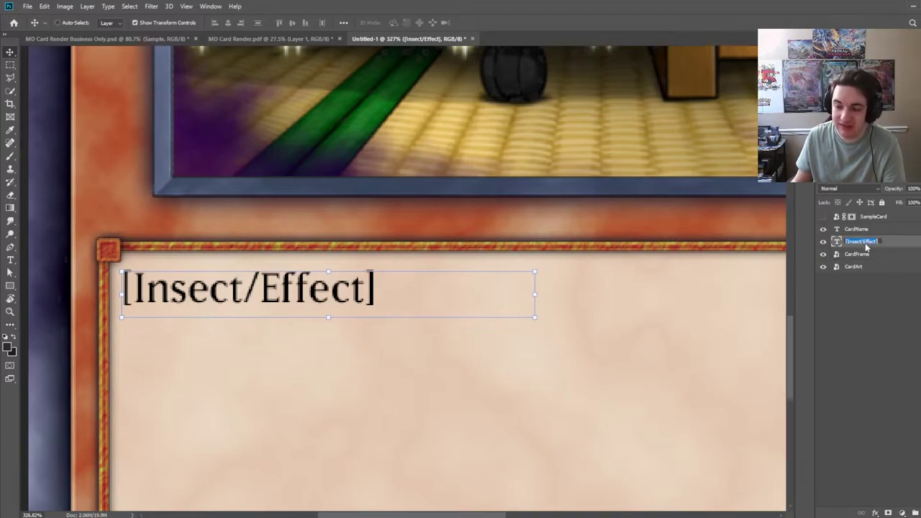
text(Card)
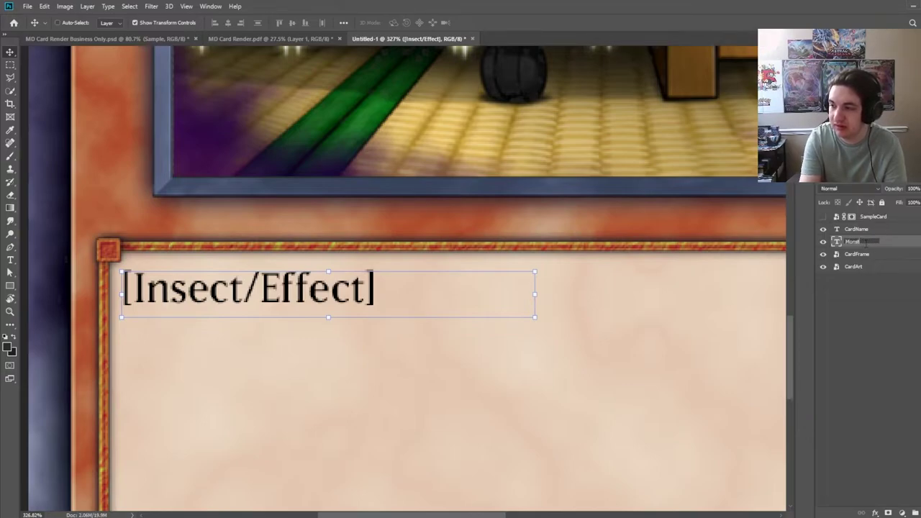
text(Type)
key(Return)
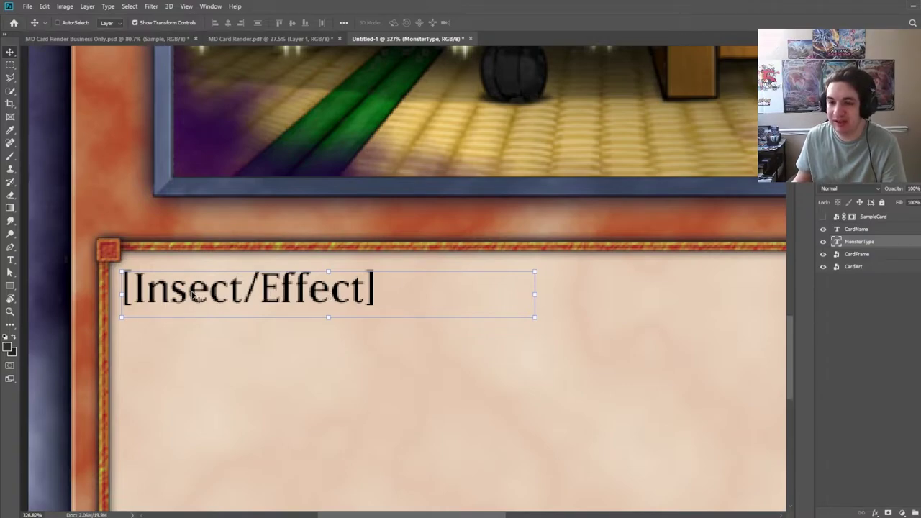
Step: Check the MonsterType text against the SampleCard layer by toggling the sample's visibility, leaving the sample hidden
click(823, 218)
click(823, 218)
click(823, 217)
click(823, 218)
click(823, 217)
click(823, 217)
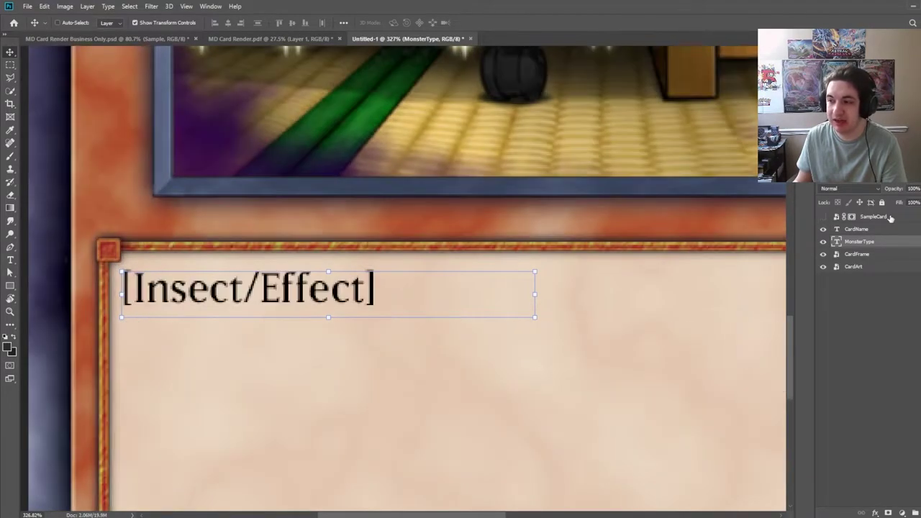
click(889, 217)
click(823, 217)
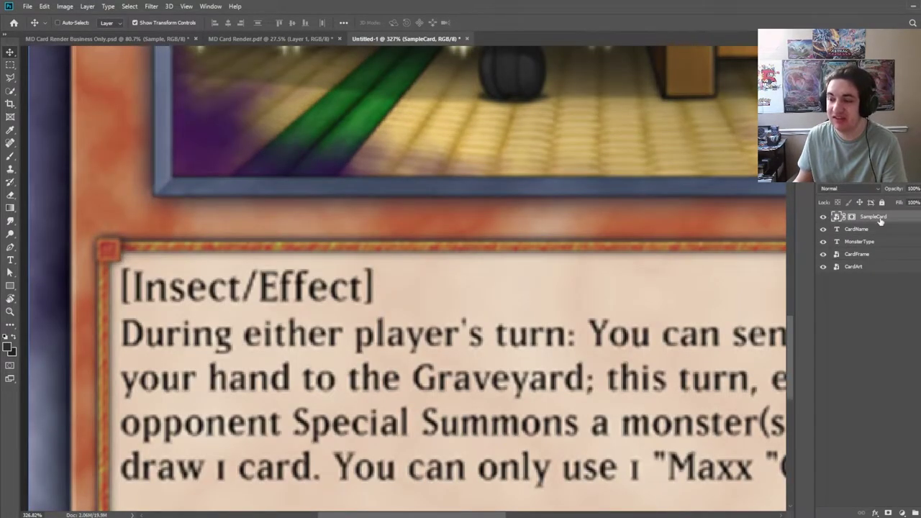
click(823, 217)
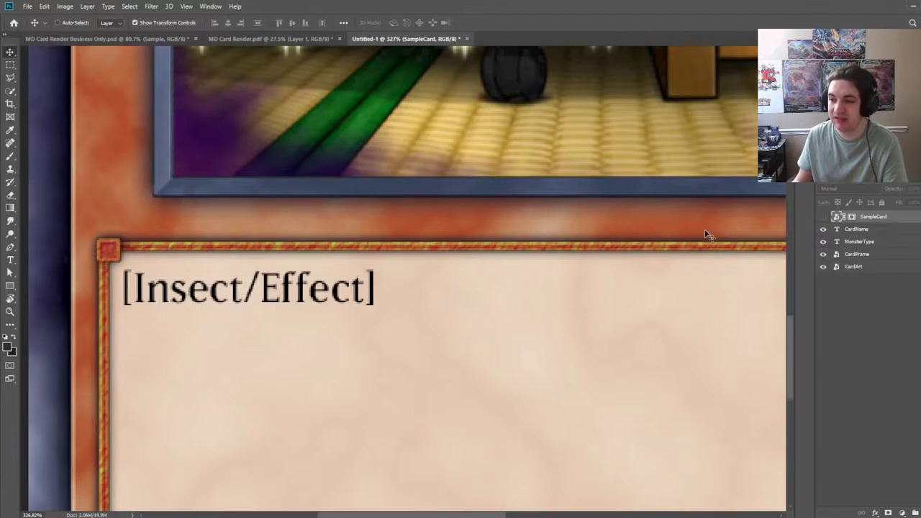
Step: Duplicate the MonsterType text and place the copy directly below the original line in the card's text box
click(863, 242)
scroll(319, 300, down, 4)
drag(331, 155, 329, 202)
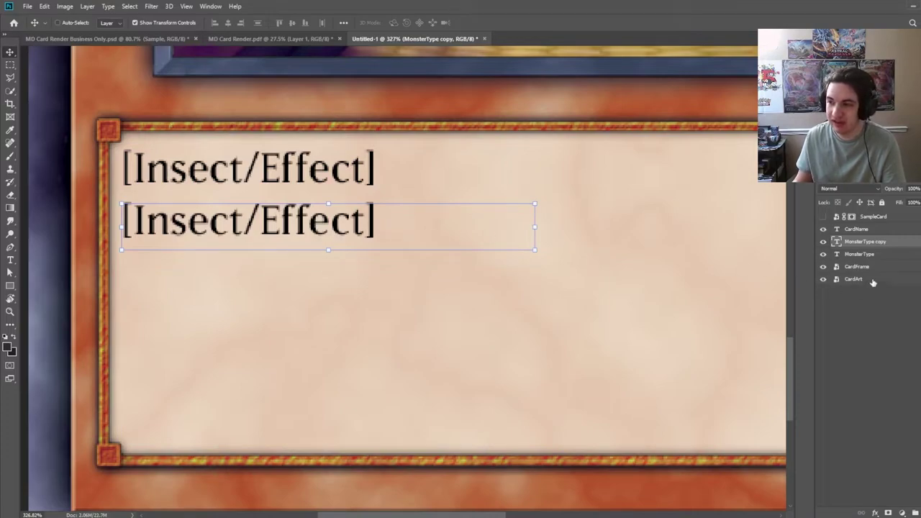
Step: Rename the copied text layer to CardText and move the MonsterType layer above it in the layer order
double_click(876, 242)
text(CardText)
key(Return)
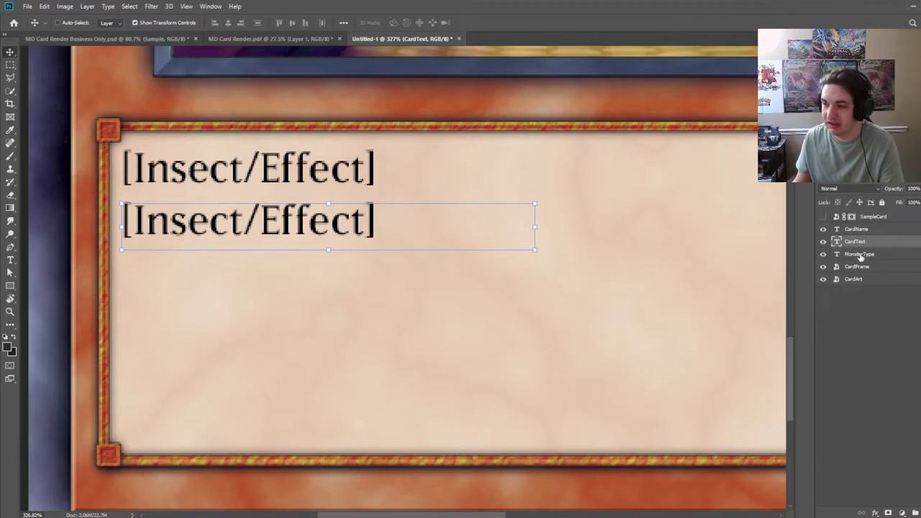
drag(864, 257, 860, 236)
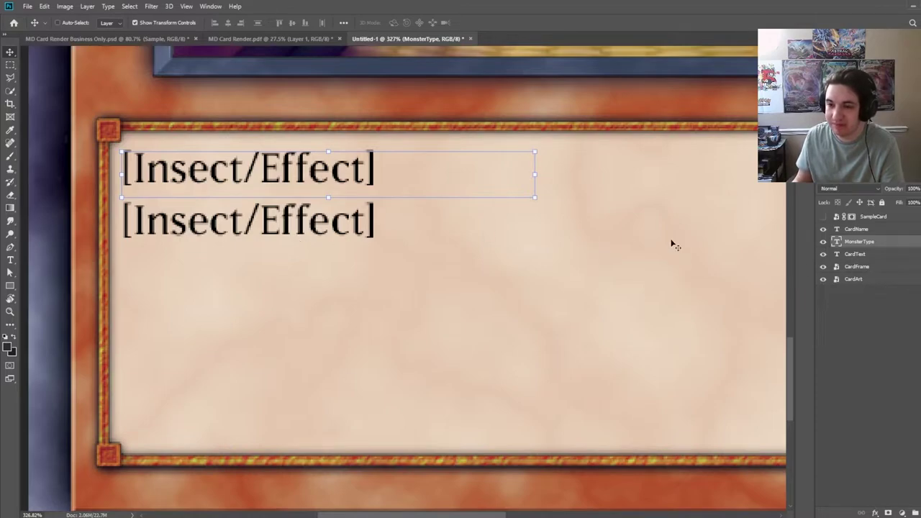
Step: Replace the CardText content with the pasted Maxx "C" effect text, enlarge its text frame across the card's text box, and commit
click(872, 257)
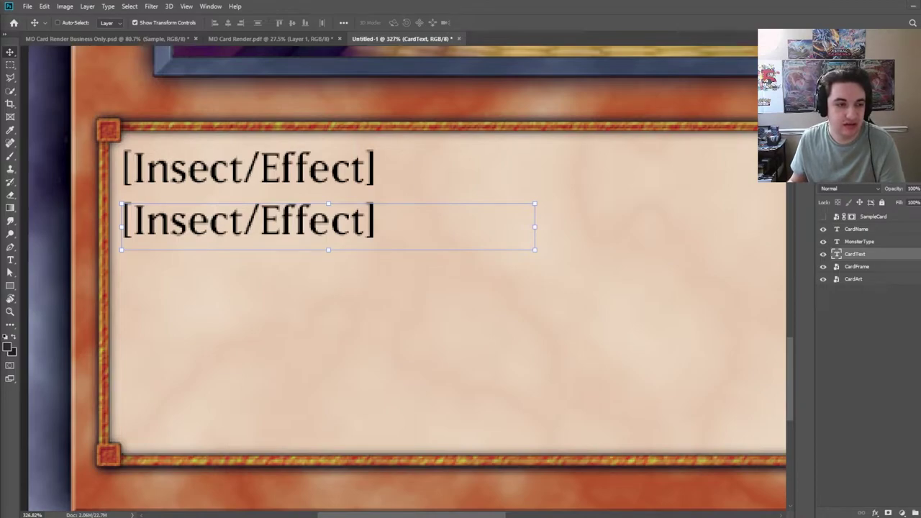
double_click(322, 223)
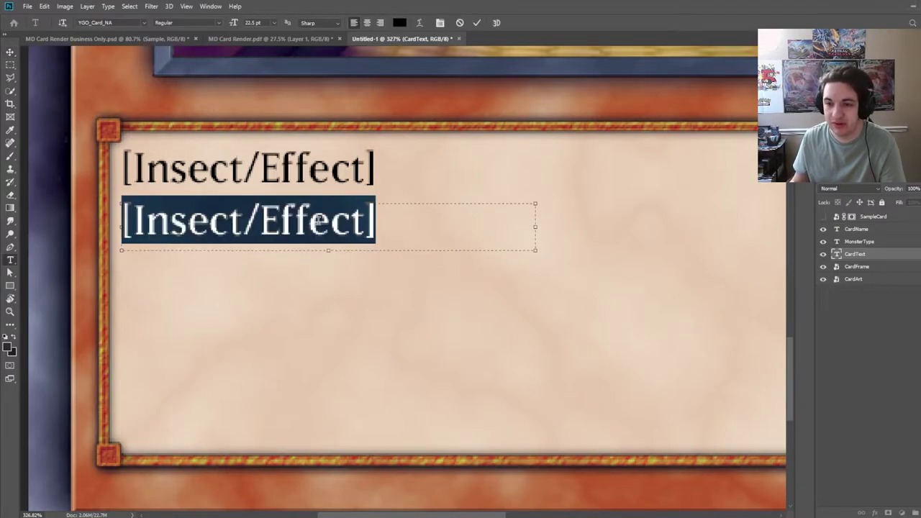
key(ctrl+v)
drag(536, 251, 550, 401)
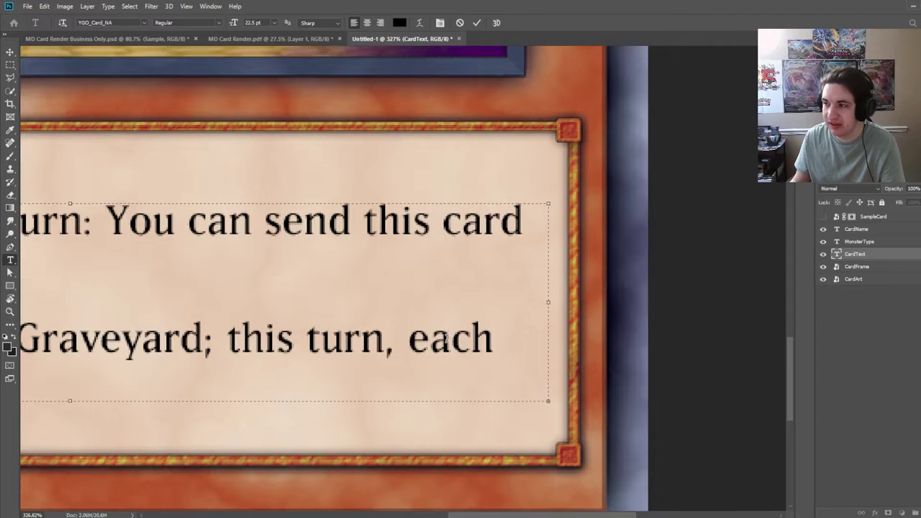
scroll(446, 338, down, 3)
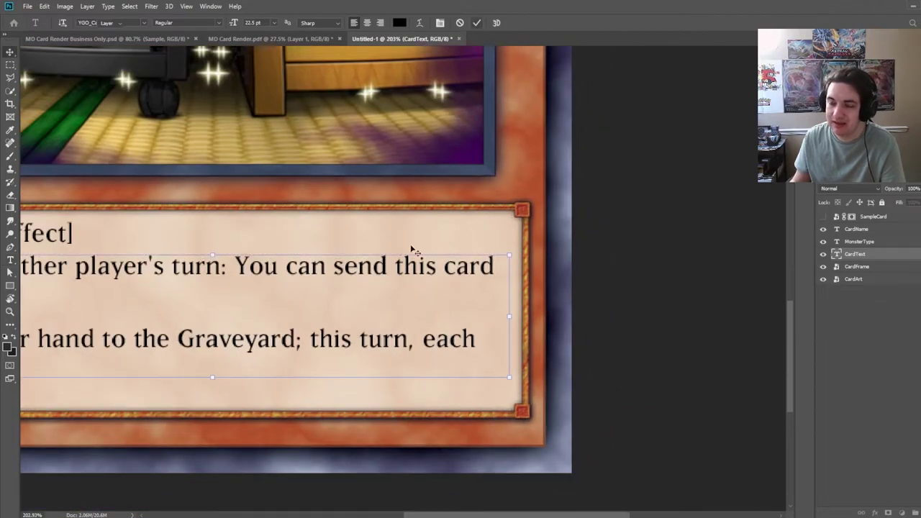
scroll(315, 303, left, 5)
scroll(295, 305, left, 1)
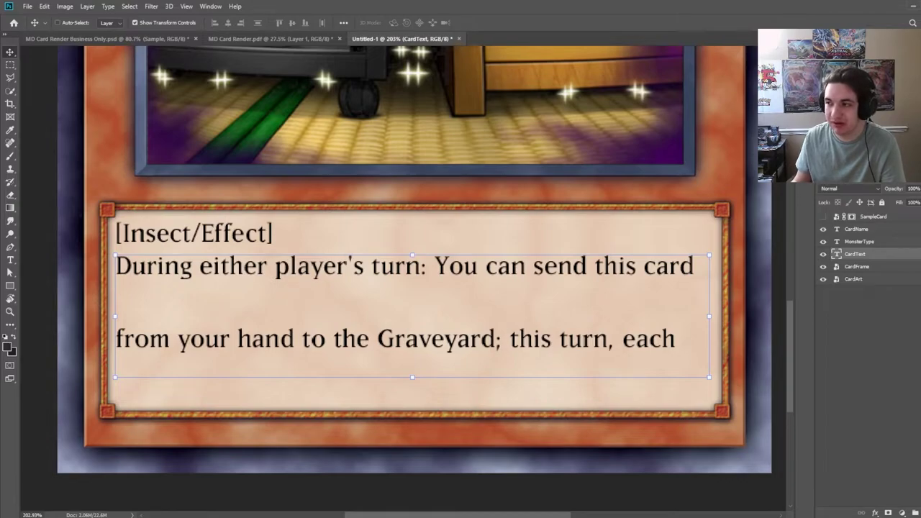
Step: Tighten the line spacing of the CardText effect text until the whole effect fits inside its text frame
key(Down)
key(Down)
key(Down)
key(Down)
key(Down)
key(Down)
key(Down)
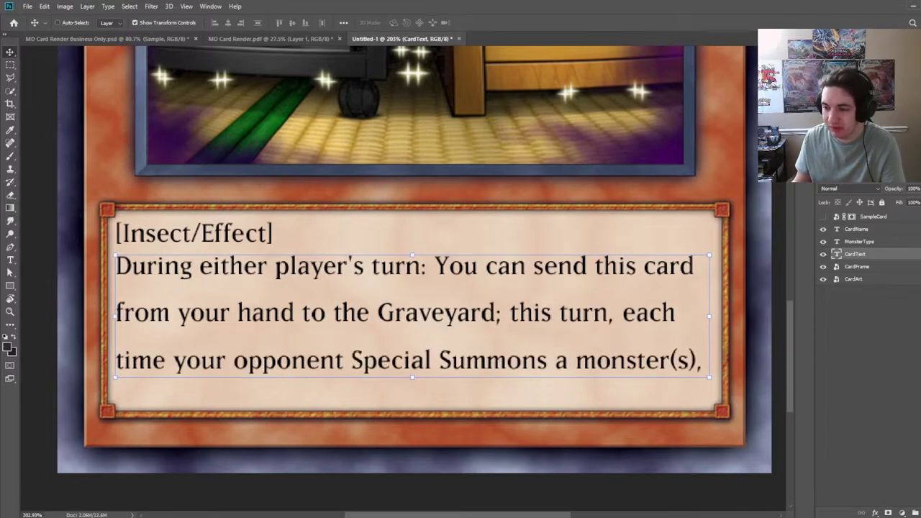
key(alt+Up)
key(alt+Up)
key(alt+Up)
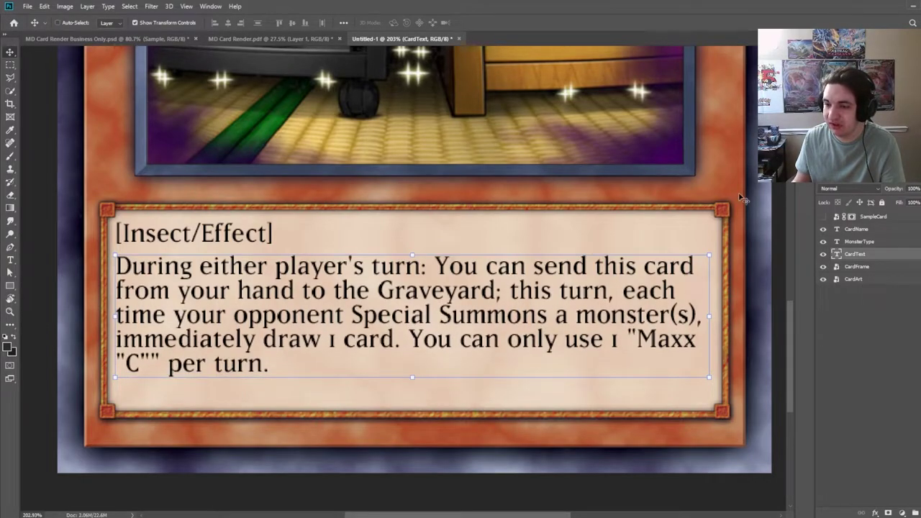
Step: Compare the effect text's size, line breaks and spacing with the SampleCard layer by toggling the sample's visibility
click(824, 216)
click(824, 216)
click(824, 216)
click(824, 217)
click(824, 217)
click(823, 217)
click(823, 217)
click(824, 217)
click(824, 217)
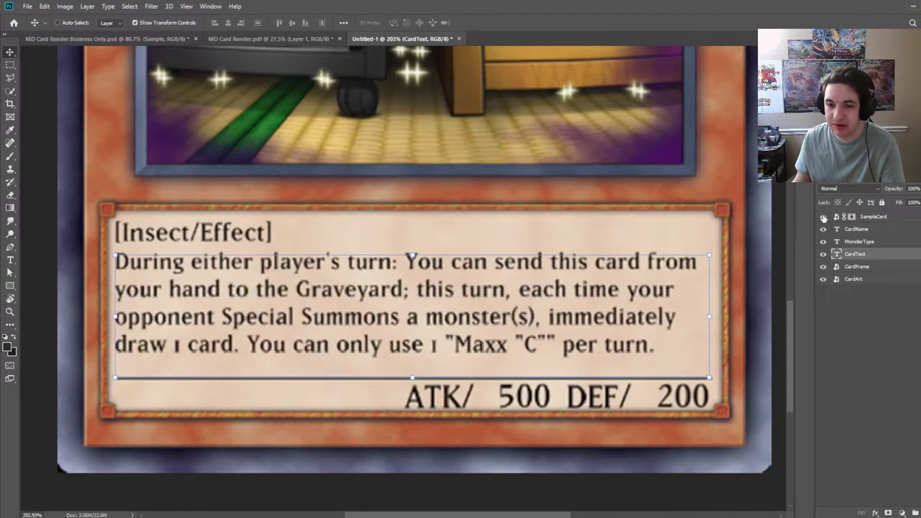
click(823, 216)
Step: Shorten the text frame of the CardText effect text slightly at its lower edge
double_click(504, 322)
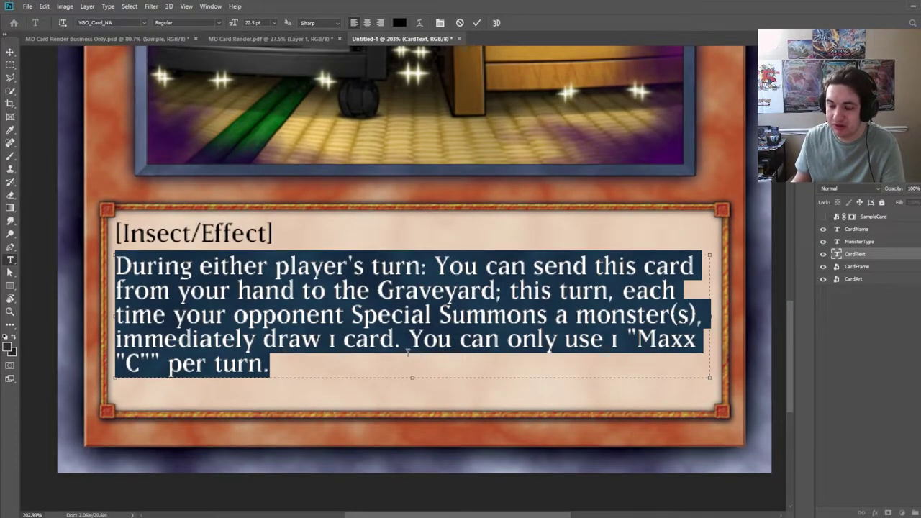
drag(411, 377, 412, 375)
Step: Preview the FOT-RodinPro-DB font file from the MasterDuelFullAssets Font folder, then close the preview and the folder
click(149, 516)
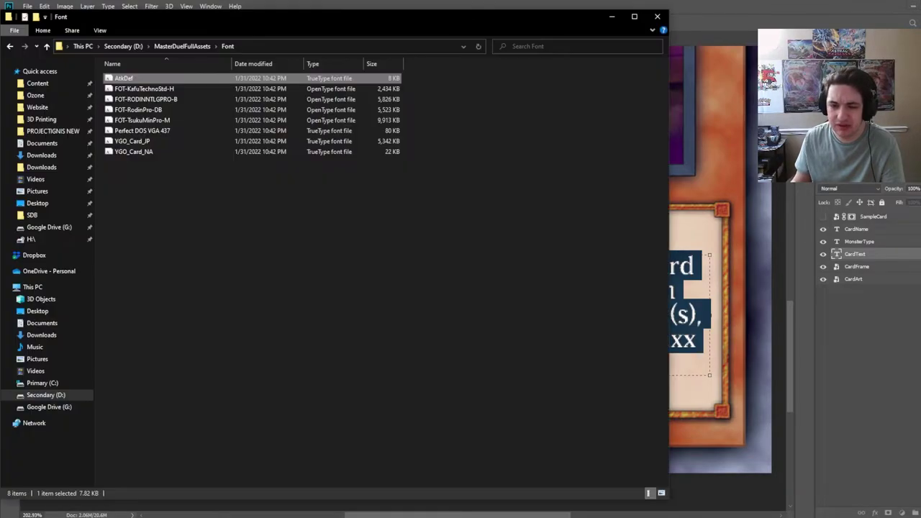
double_click(155, 110)
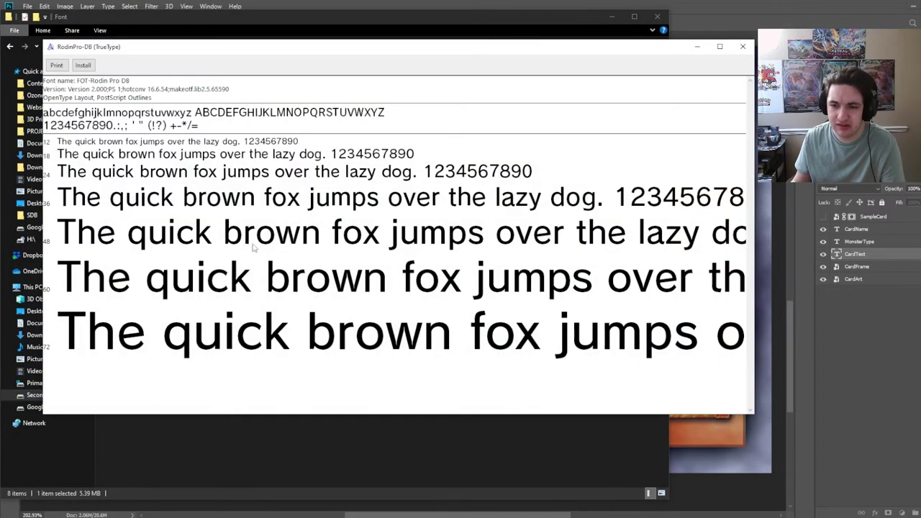
click(741, 46)
click(656, 16)
Step: Set the font size of the whole CardText effect text to 22 pt
click(397, 284)
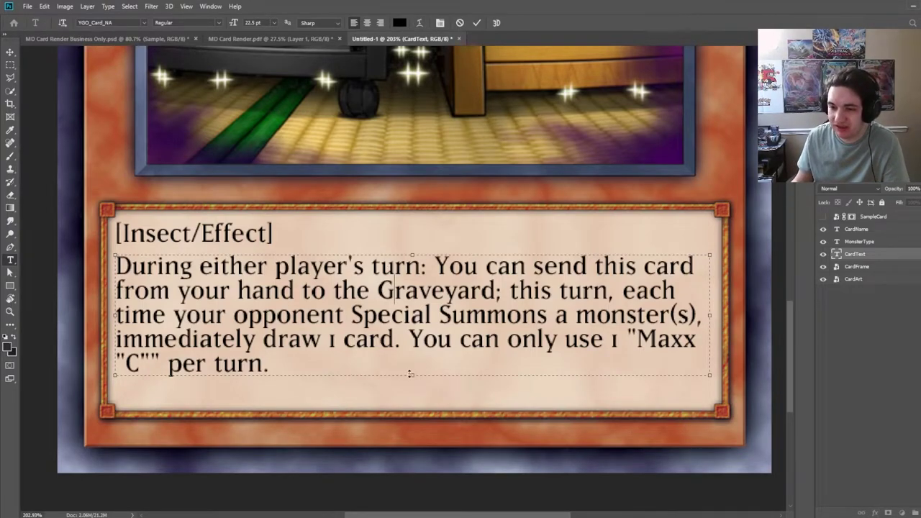
key(ctrl+a)
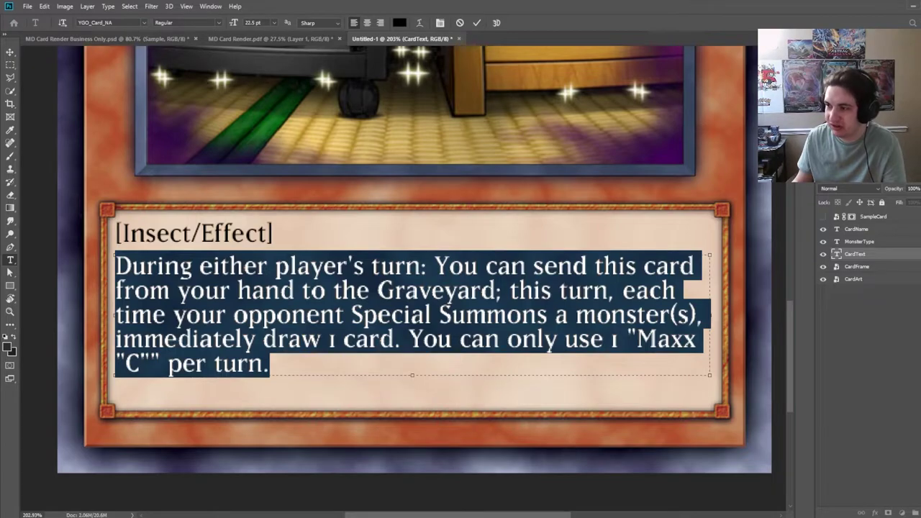
text(22)
key(Return)
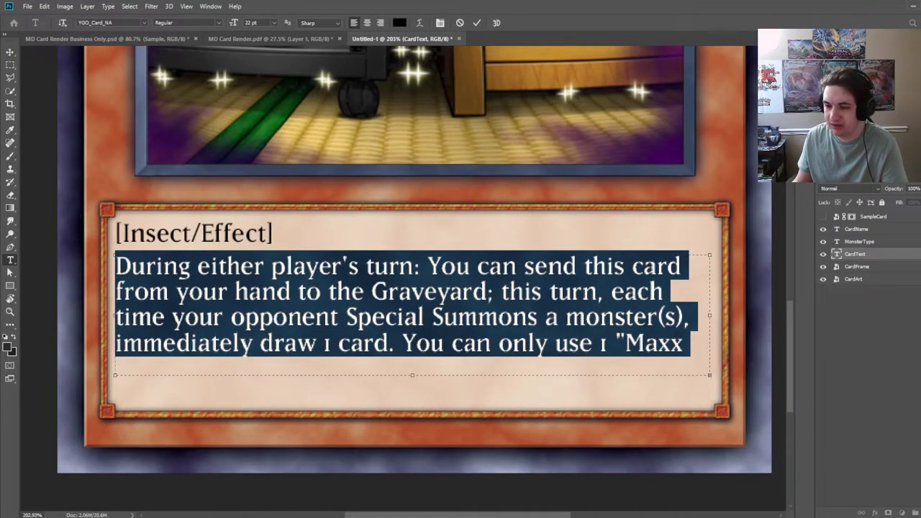
click(615, 315)
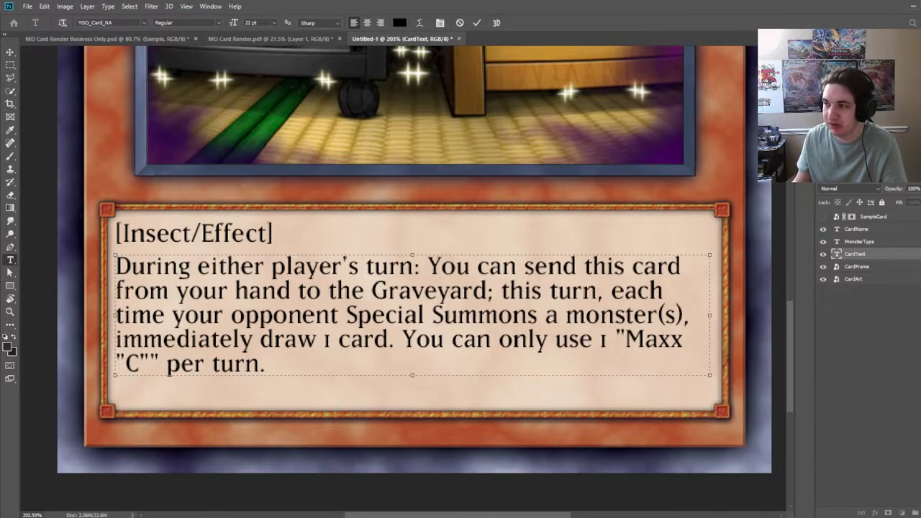
Step: Loosen the line spacing of the whole CardText effect text by a few increments
key(ctrl+a)
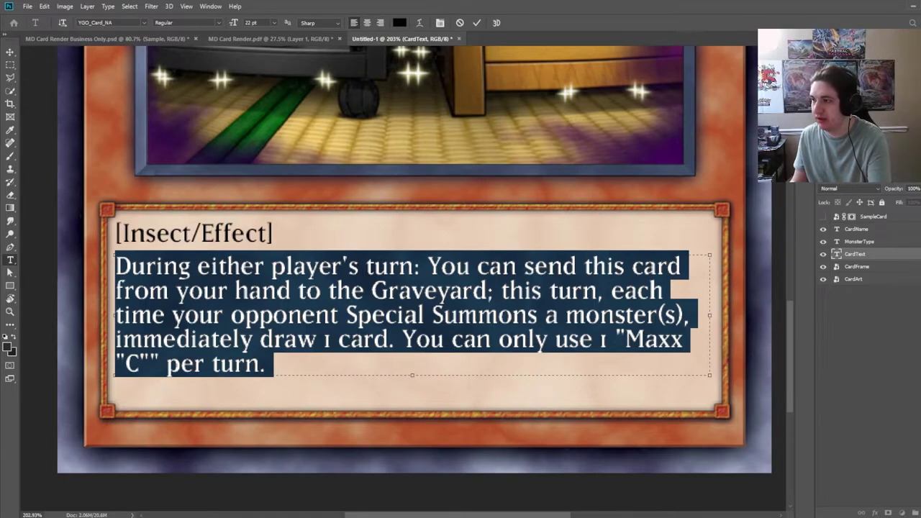
click(473, 314)
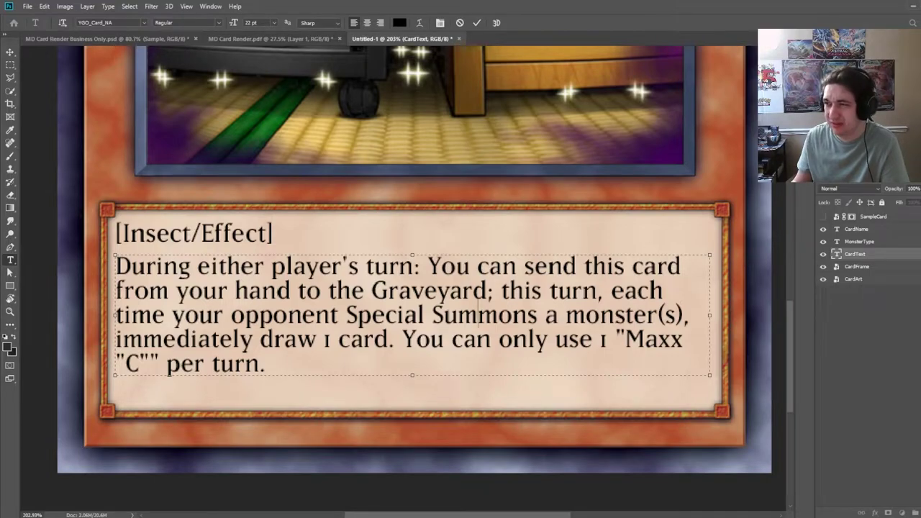
key(ctrl+a)
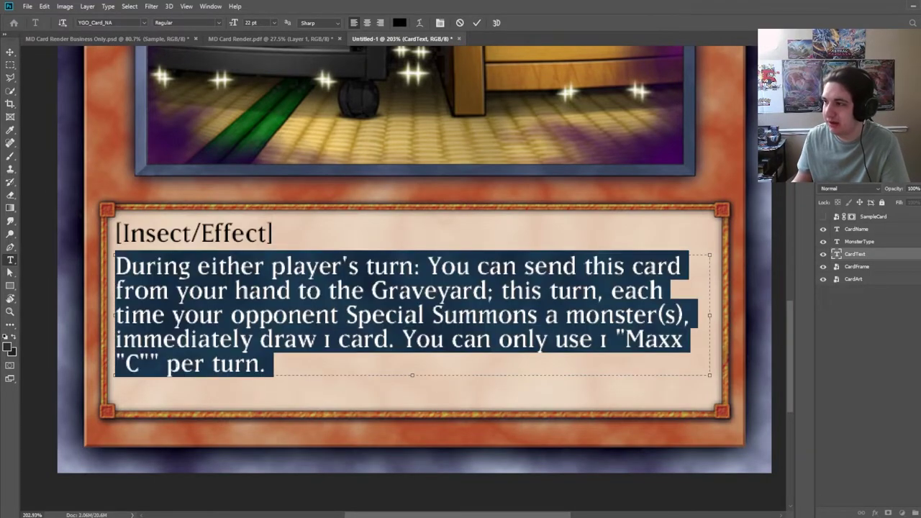
key(alt+Down)
key(alt+Down)
key(alt+Down)
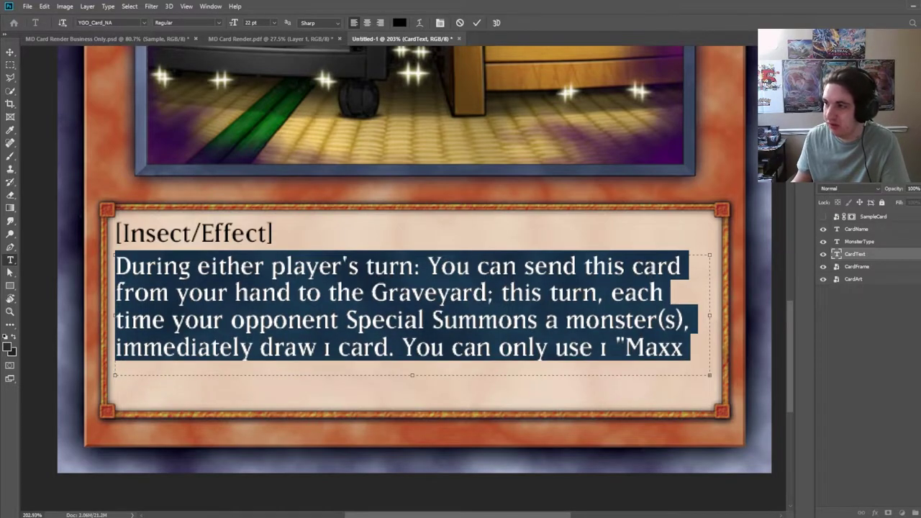
Step: Reduce the font size of the CardText effect text to 18 pt and check where its second line breaks
key(ctrl+shift+comma)
key(ctrl+shift+comma)
key(alt+Right)
key(alt+Left)
key(alt+Left)
key(alt+Right)
click(672, 294)
drag(657, 291, 702, 292)
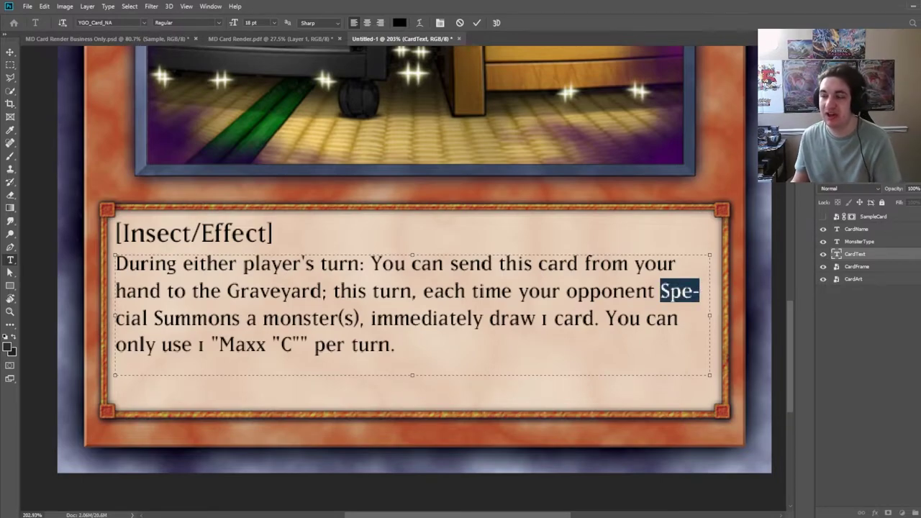
Step: Check the effect text against the SampleCard layer and enlarge it slightly so its lines break at the same words
click(823, 216)
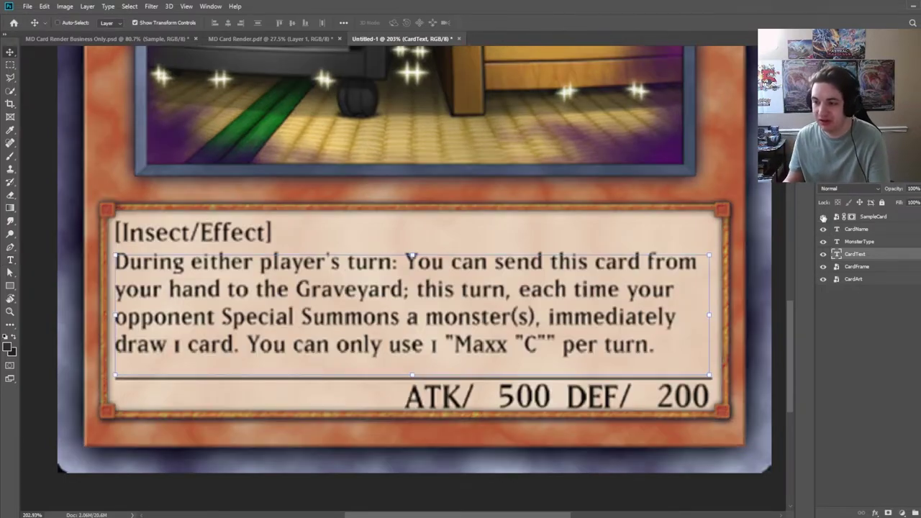
click(824, 217)
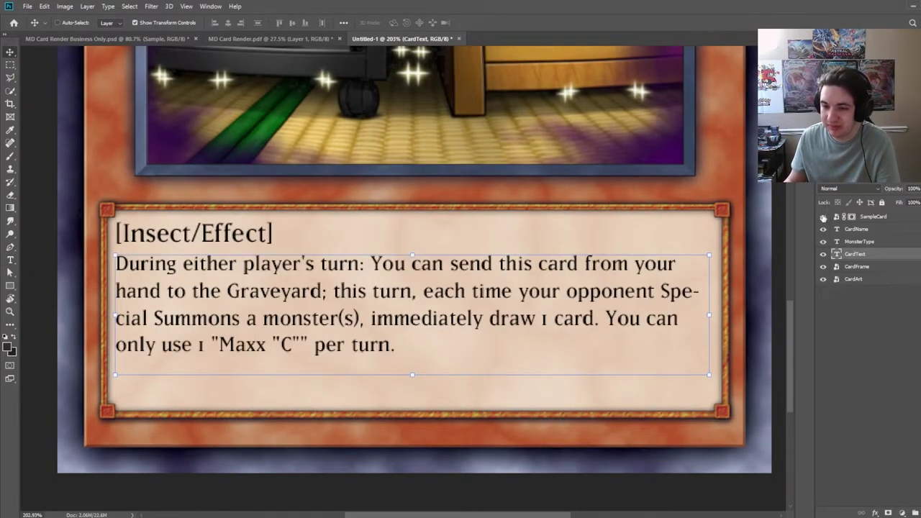
click(823, 218)
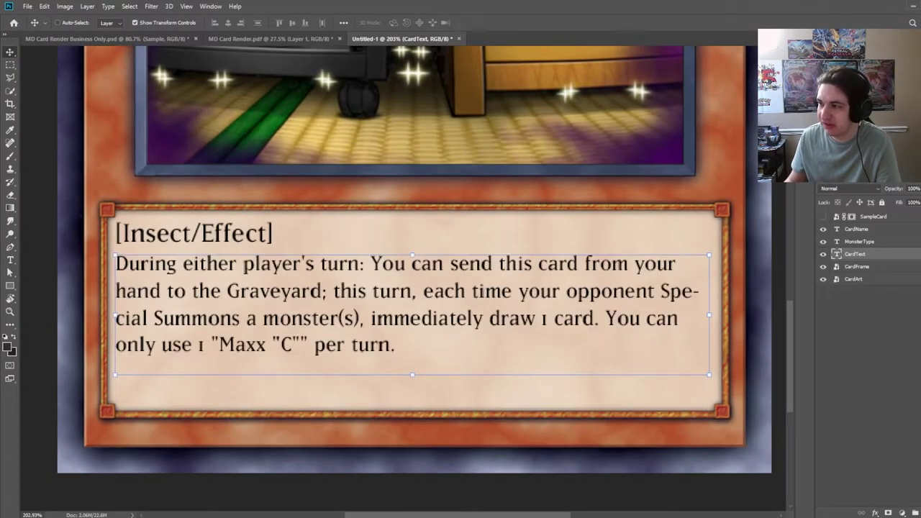
key(Up)
key(alt+Right)
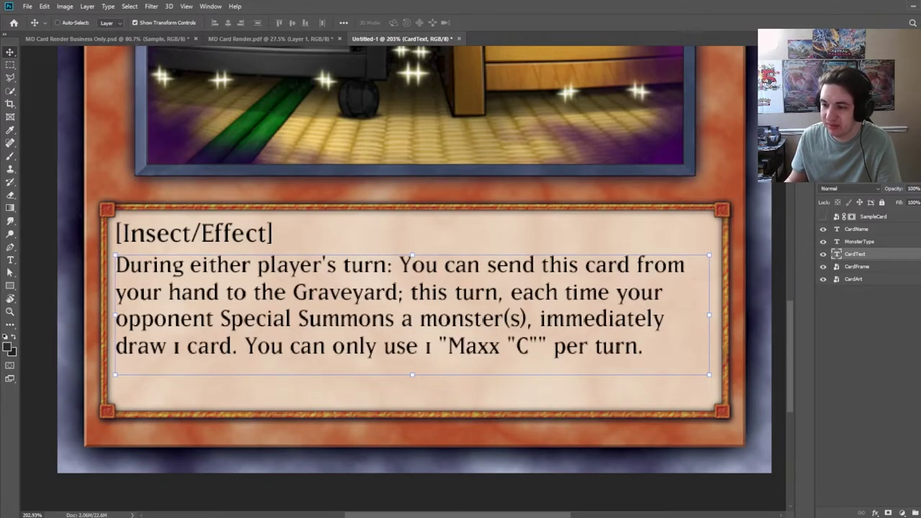
Step: Compare the enlarged effect text's position, width and line breaks with the SampleCard layer by toggling the sample's visibility repeatedly
click(823, 218)
click(823, 217)
click(823, 217)
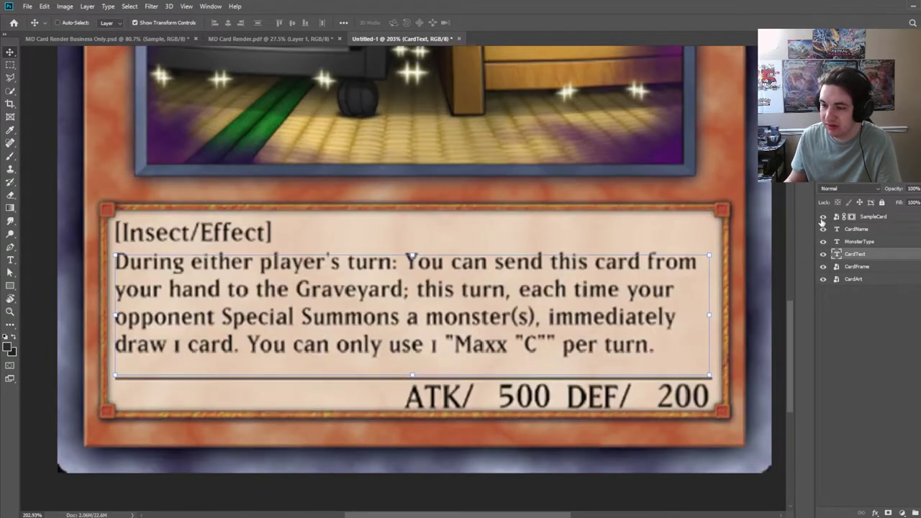
click(823, 217)
click(823, 217)
click(823, 217)
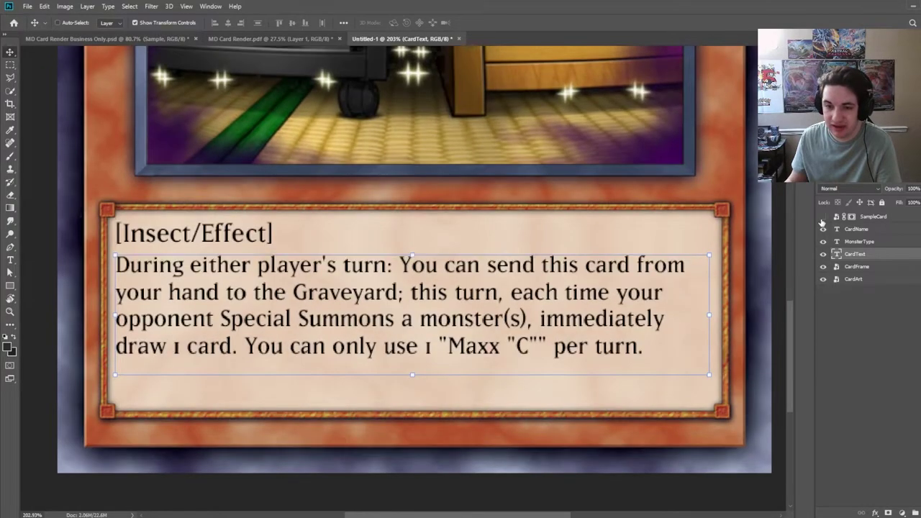
click(823, 218)
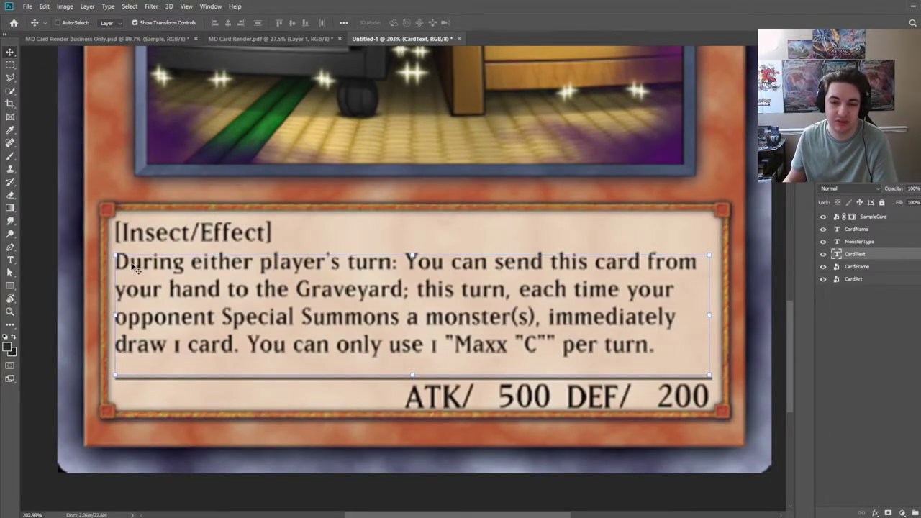
click(823, 218)
click(823, 217)
click(823, 217)
click(823, 217)
click(823, 217)
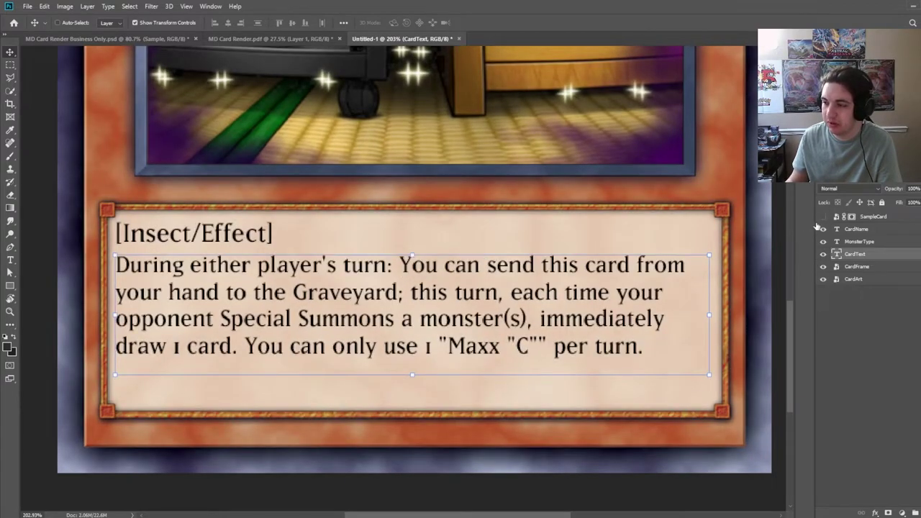
click(823, 218)
click(823, 217)
click(823, 217)
click(823, 217)
click(823, 217)
click(823, 218)
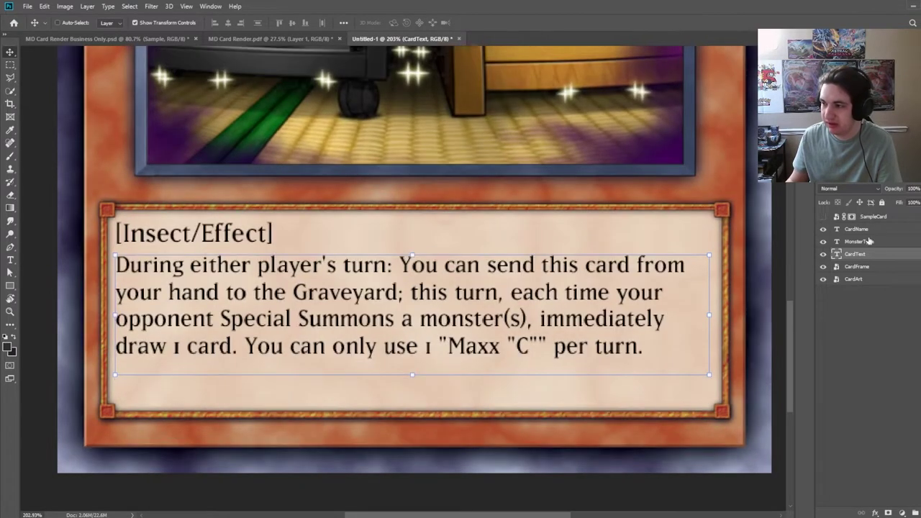
Step: On a new layer, trace the SampleCard divider line above ATK/DEF with a filled rectangle about 590 px wide and 4 px high, then hide the sample
key(ctrl+shift+alt+n)
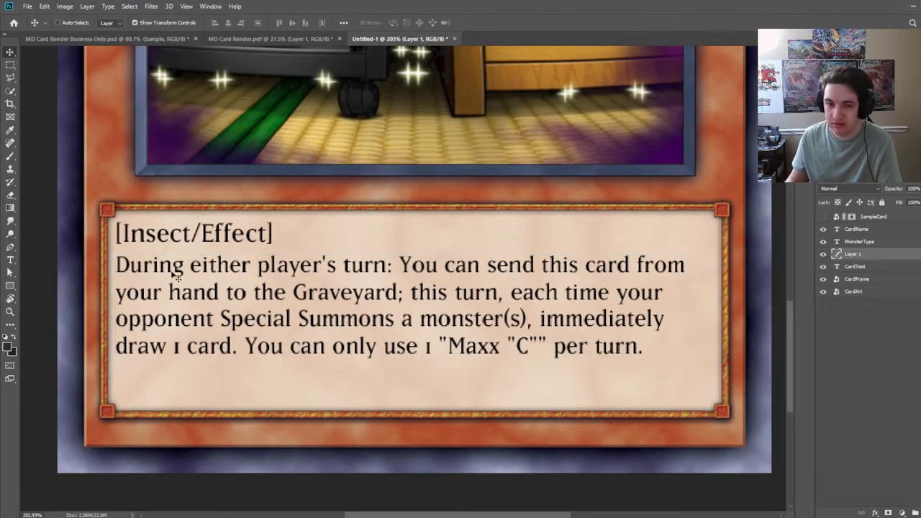
click(11, 286)
click(48, 286)
scroll(126, 405, up, 2)
click(823, 216)
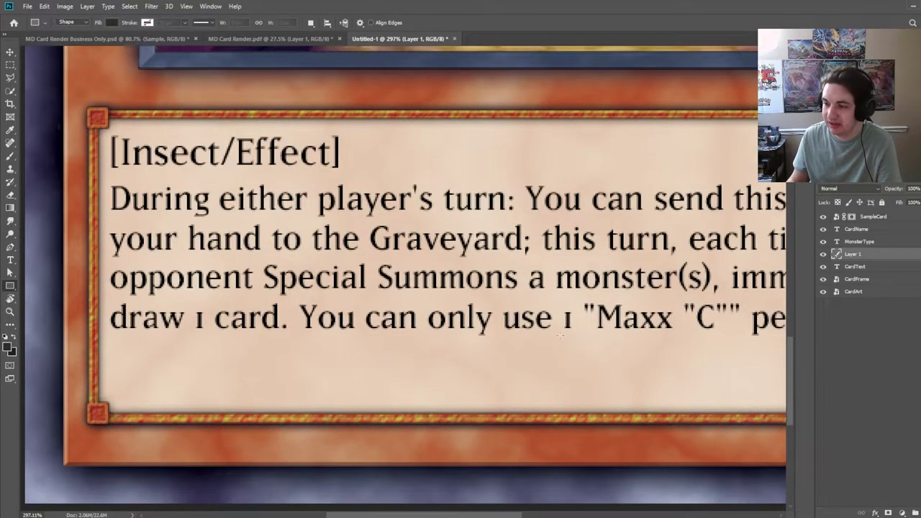
scroll(136, 360, up, 5)
mouse_move(106, 338)
mouse_down()
mouse_move(230, 353)
mouse_move(564, 356)
mouse_move(917, 376)
mouse_move(907, 367)
mouse_move(545, 369)
mouse_up()
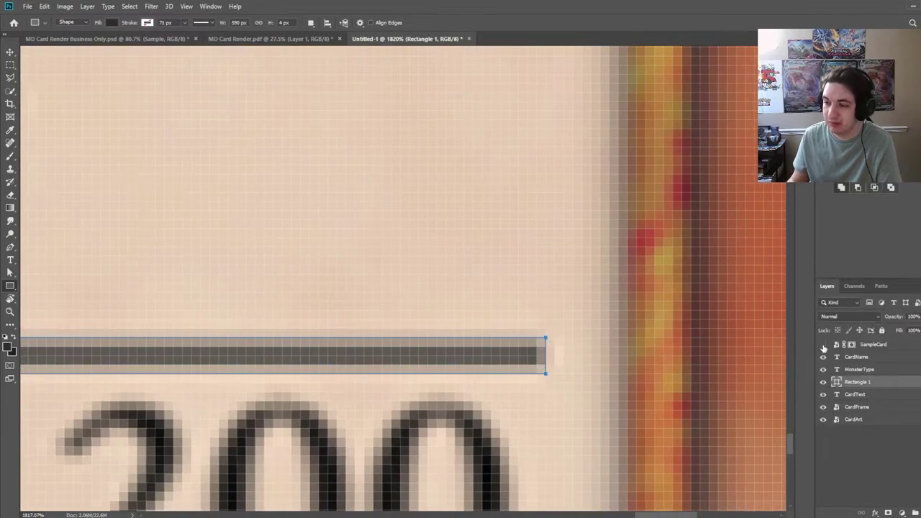
click(823, 347)
Step: Thin the divider rectangle below the effect text by reducing its height, and commit the transform
scroll(460, 324, down, 16)
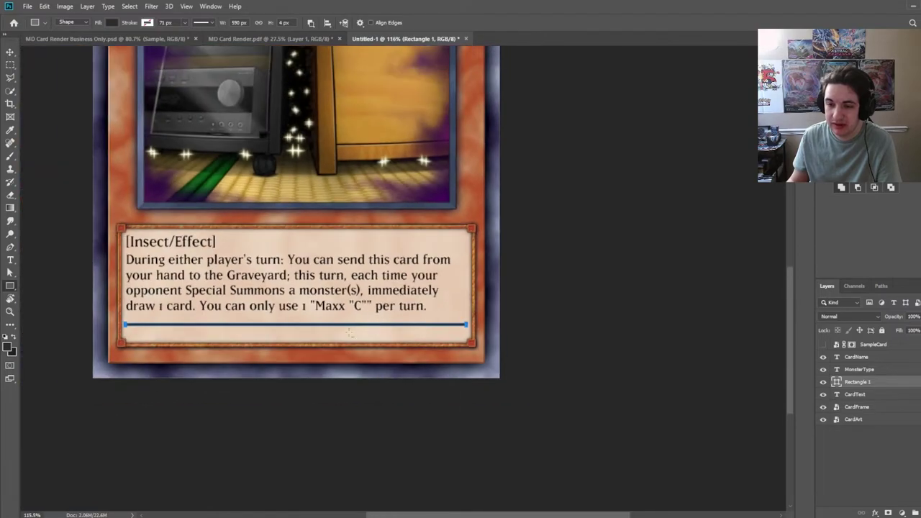
scroll(277, 334, up, 3)
scroll(460, 330, up, 4)
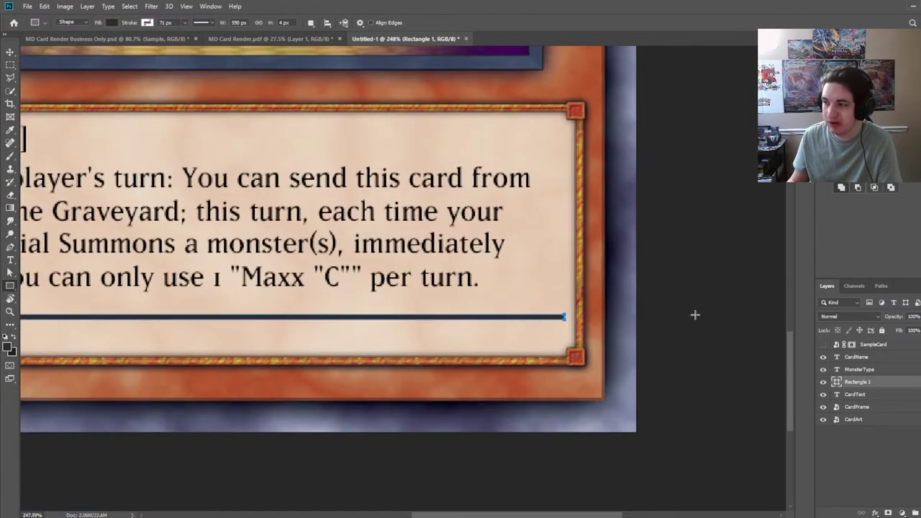
scroll(447, 315, down, 2)
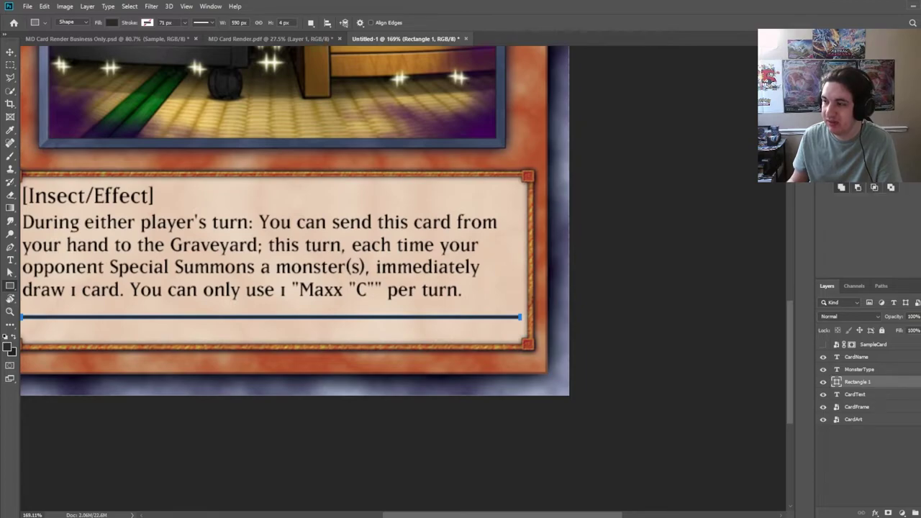
scroll(373, 315, left, 3)
key(v)
scroll(362, 336, up, 8)
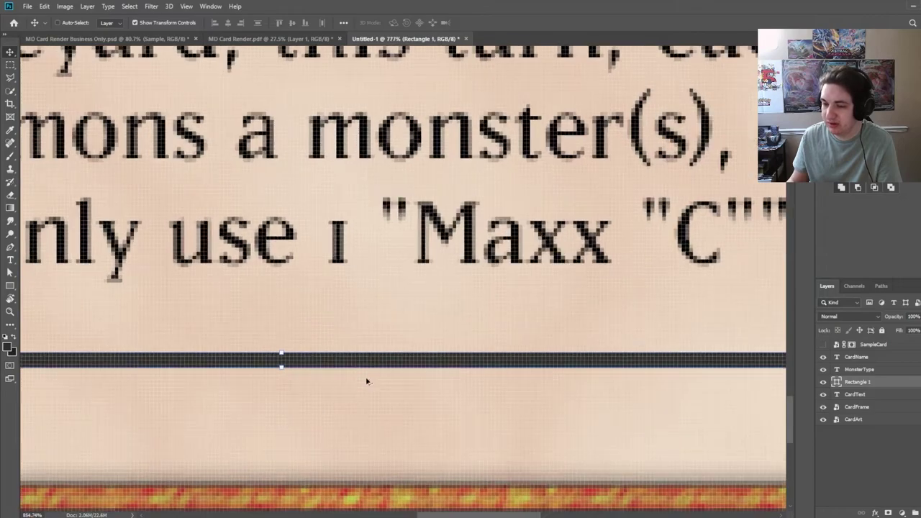
scroll(252, 363, up, 3)
mouse_move(295, 354)
mouse_down()
mouse_move(298, 333)
mouse_move(295, 340)
mouse_up()
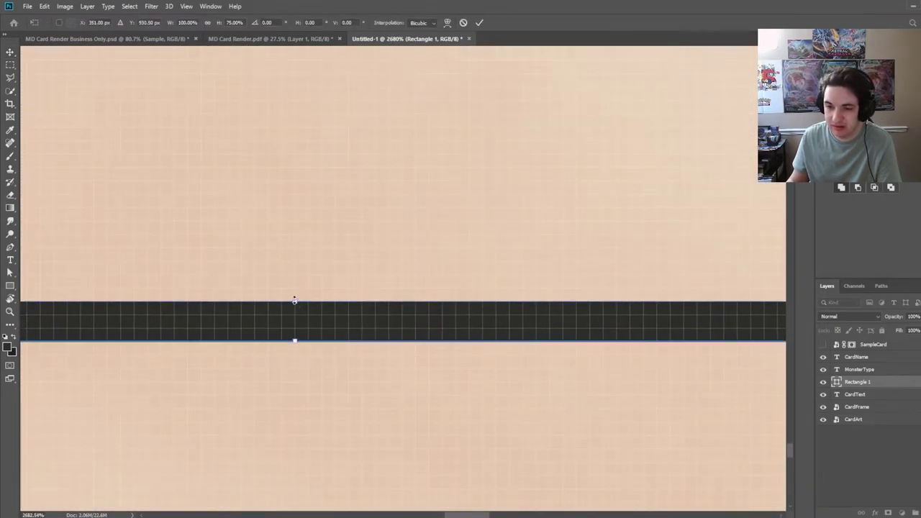
drag(295, 299, 298, 308)
click(479, 23)
scroll(489, 262, down, 4)
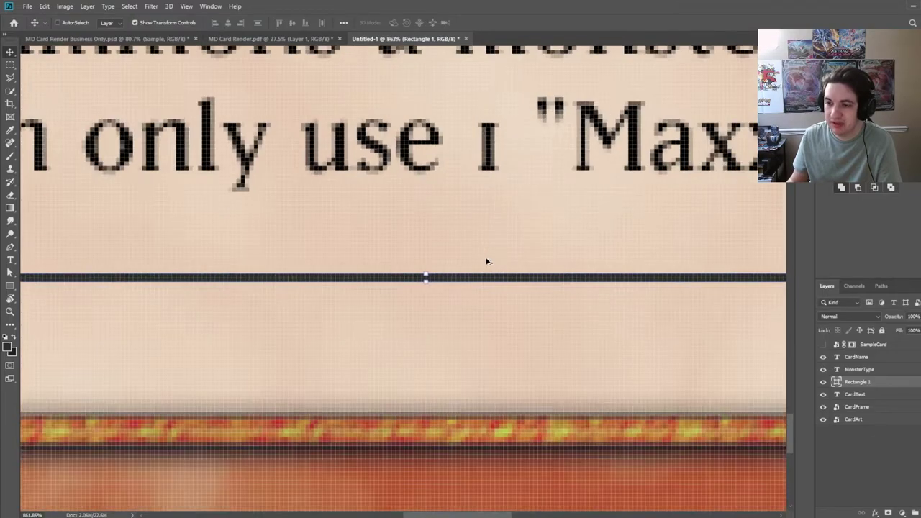
scroll(488, 263, down, 4)
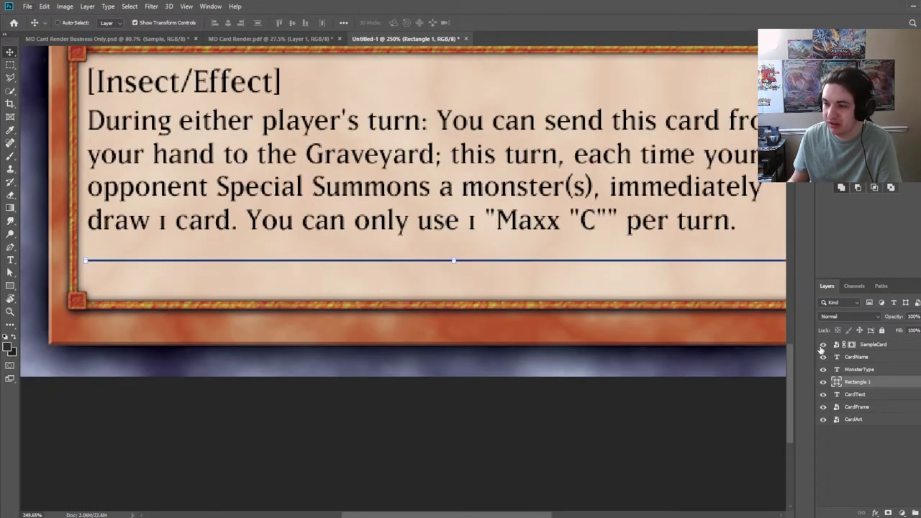
Step: Compare the divider line's position and thickness with the SampleCard layer by toggling the sample's visibility
click(823, 345)
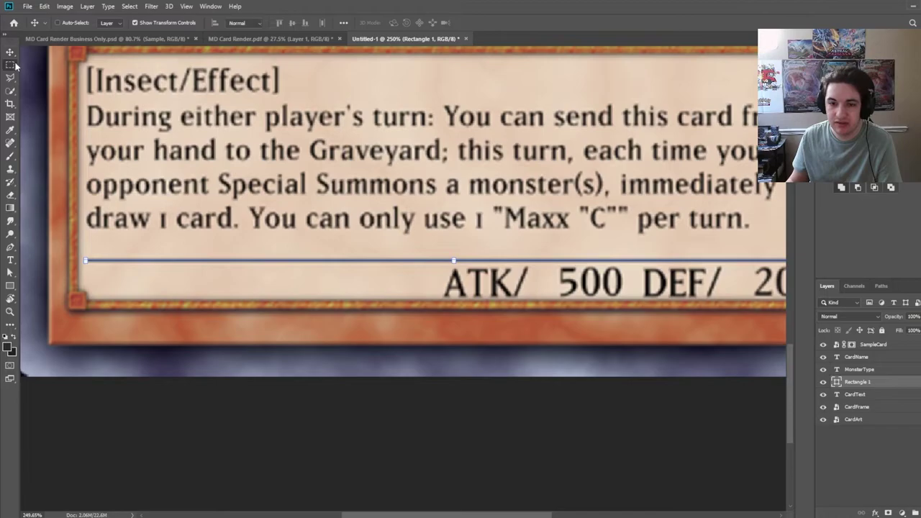
key(m)
click(823, 345)
scroll(661, 295, down, 3)
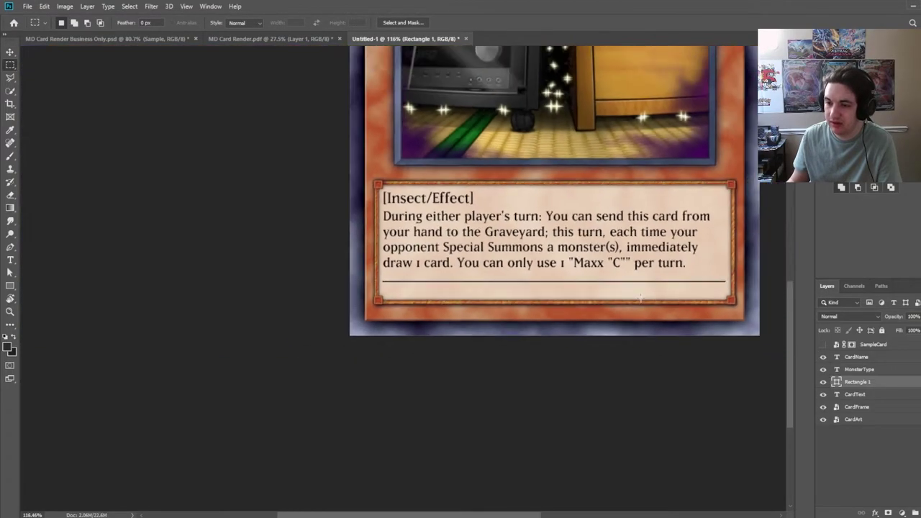
scroll(711, 281, up, 5)
click(823, 345)
click(823, 345)
Step: Change the fill colour of the Rectangle 1 divider line to black
click(853, 42)
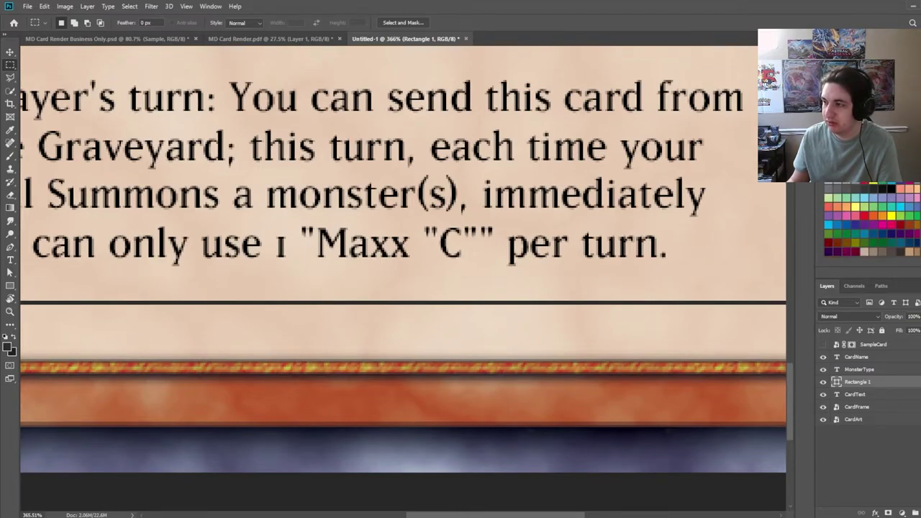
double_click(836, 382)
text(0000)
key(Return)
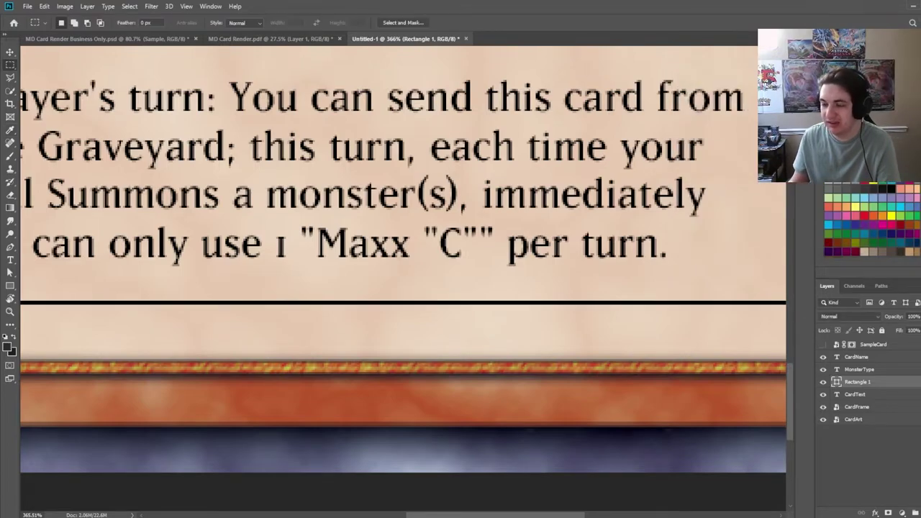
Step: Compare the black divider line with the sample card by toggling the SampleCard layer's visibility
key(v)
scroll(550, 293, down, 4)
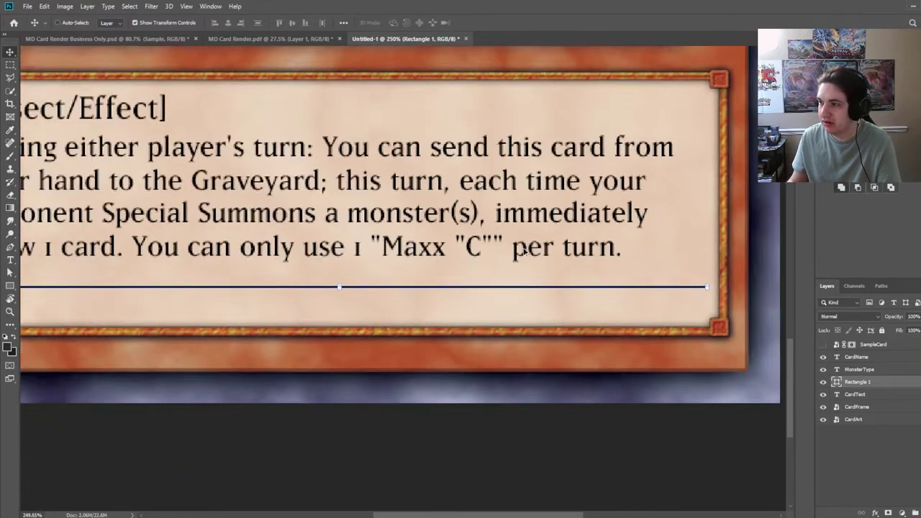
click(823, 345)
click(823, 345)
click(823, 344)
click(823, 345)
Step: Place Rectangle 1 below CardText and add a new layer directly beneath it named Atk/Def
click(920, 513)
drag(858, 384, 859, 409)
click(852, 407)
double_click(852, 407)
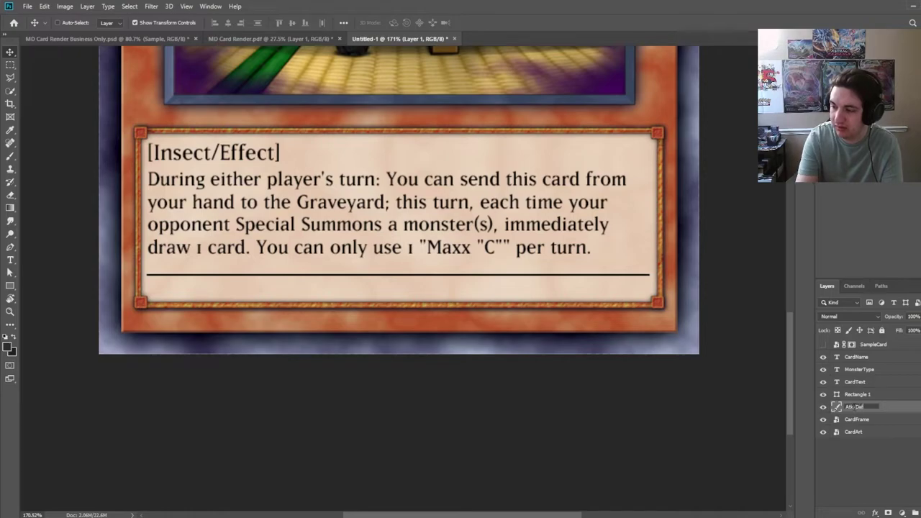
key(Return)
Step: Check the sample's ATK/DEF line, hide the sample, and draw a paragraph text box under the divider line's right end on the Atk/Def layer
scroll(543, 332, up, 2)
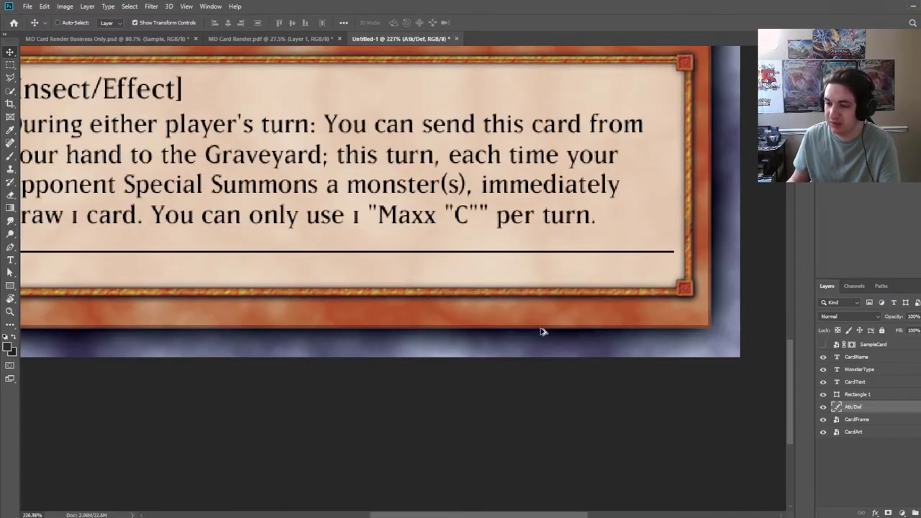
click(825, 346)
scroll(285, 250, up, 1)
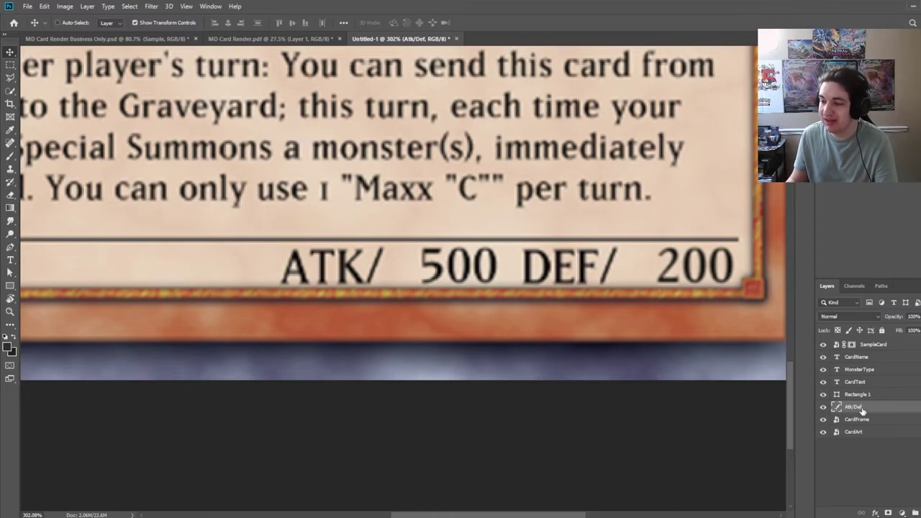
click(823, 345)
key(t)
drag(301, 247, 738, 284)
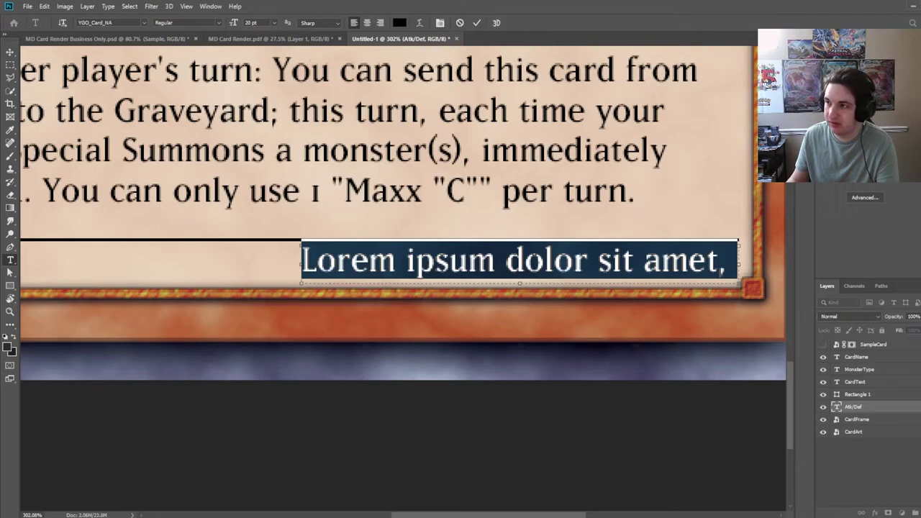
Step: Set the placeholder text's font to AtkDef
text(atk)
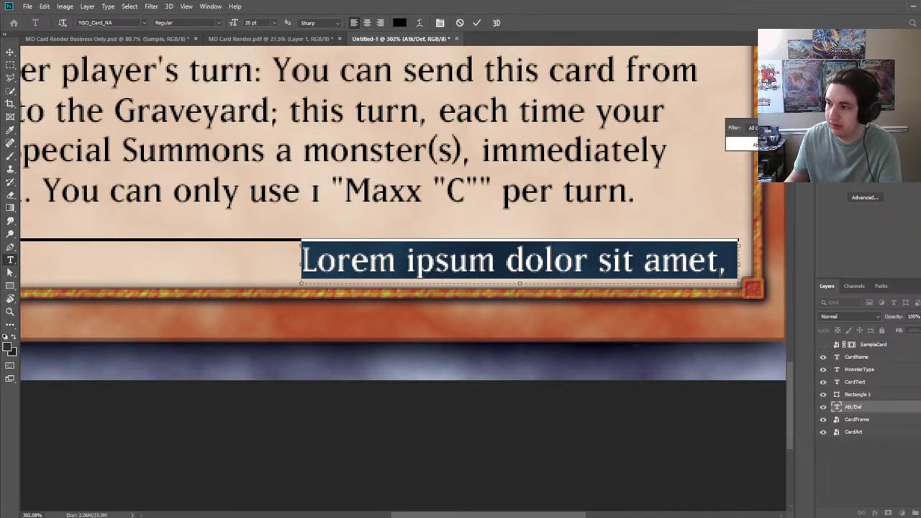
click(798, 145)
click(568, 253)
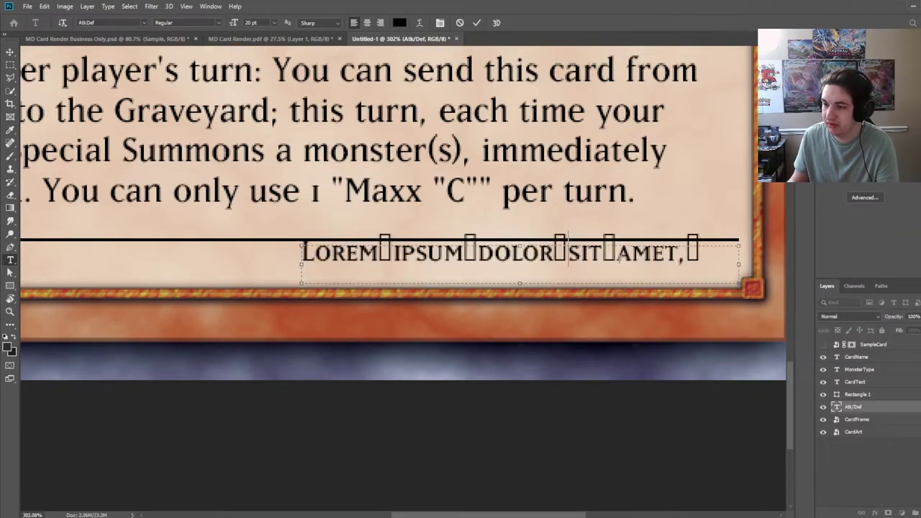
drag(699, 252, 290, 270)
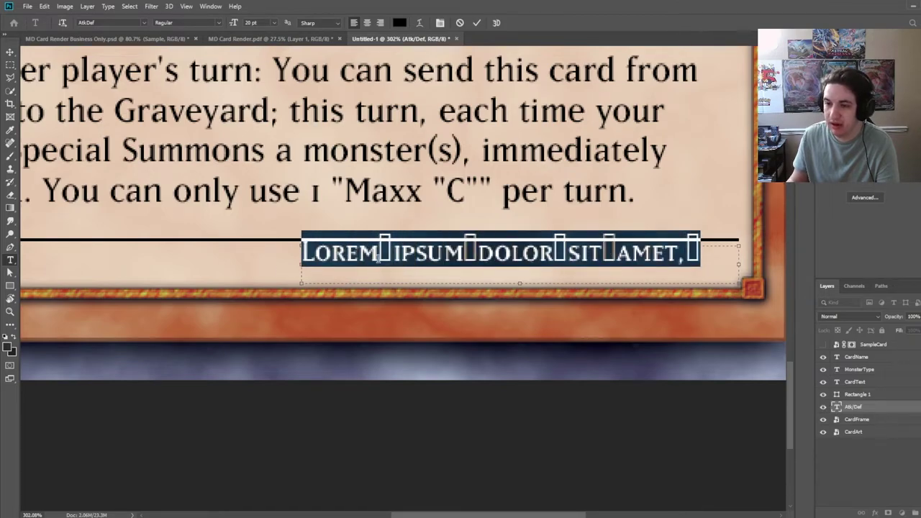
click(394, 253)
drag(380, 253, 301, 253)
click(362, 254)
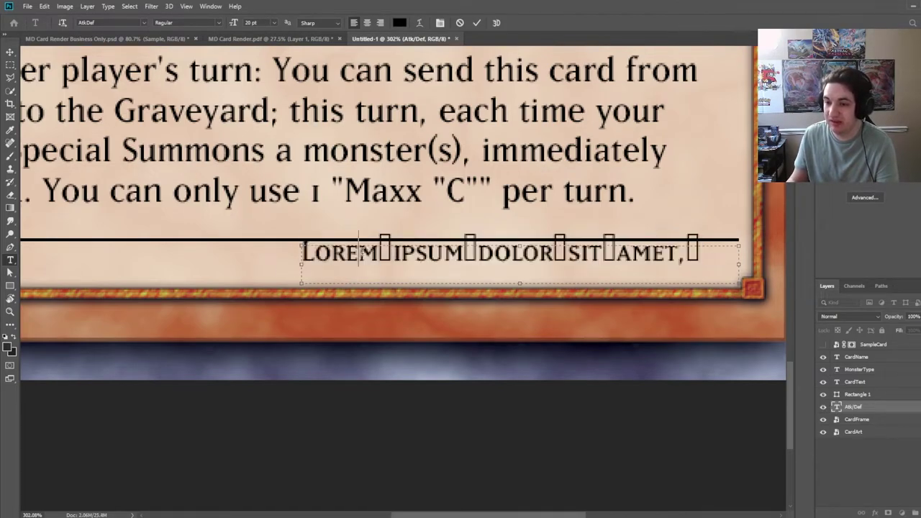
drag(380, 253, 393, 255)
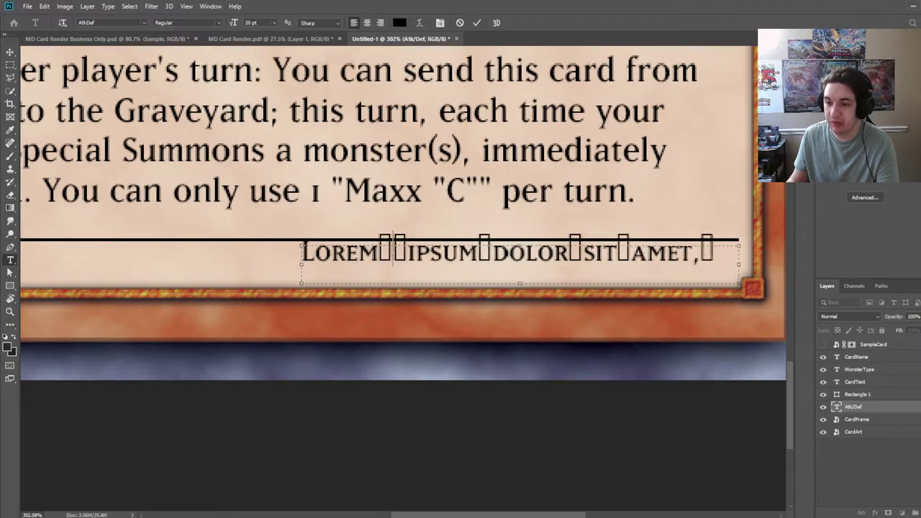
Step: Replace the whole placeholder text with "ATK/500", without any space character or leading zero
key(ctrl+a)
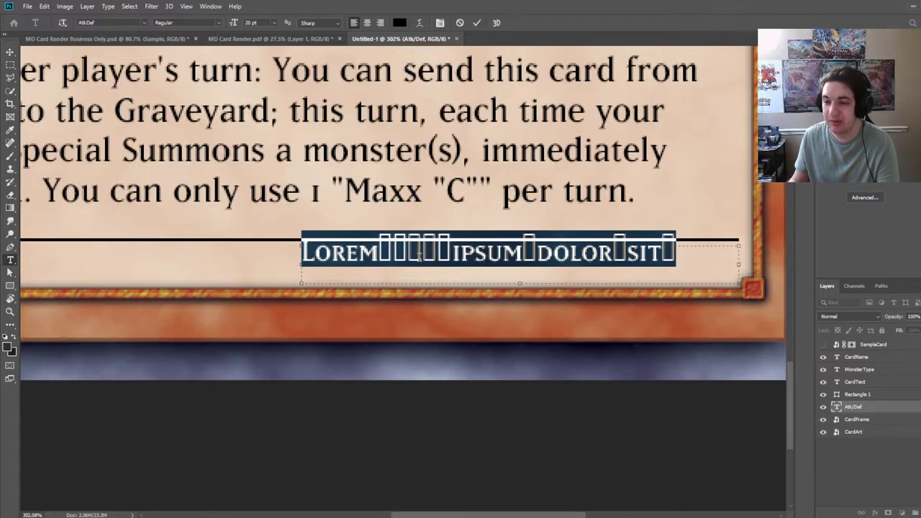
text(ATK/□)
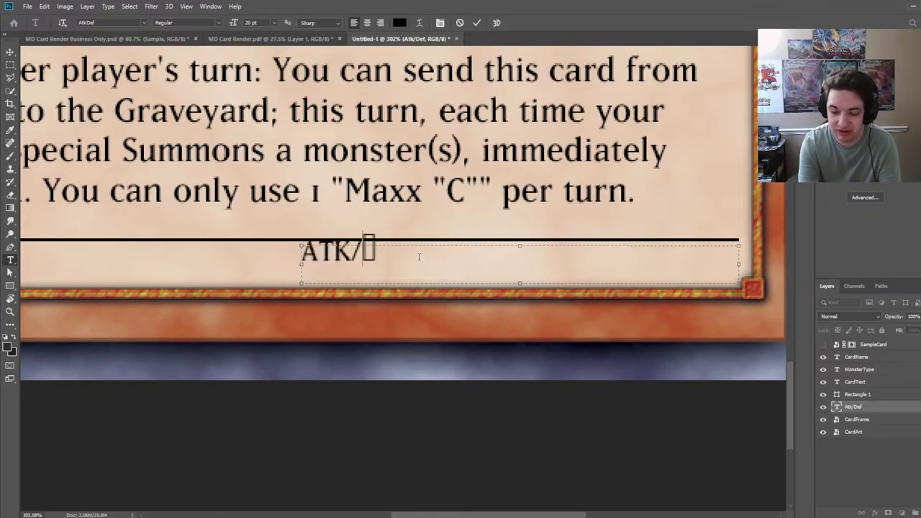
key(BackSpace)
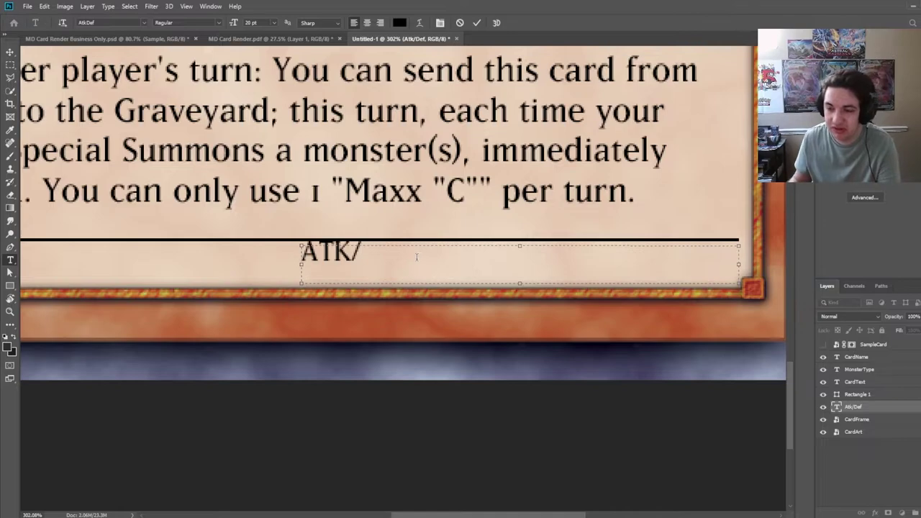
text(009)
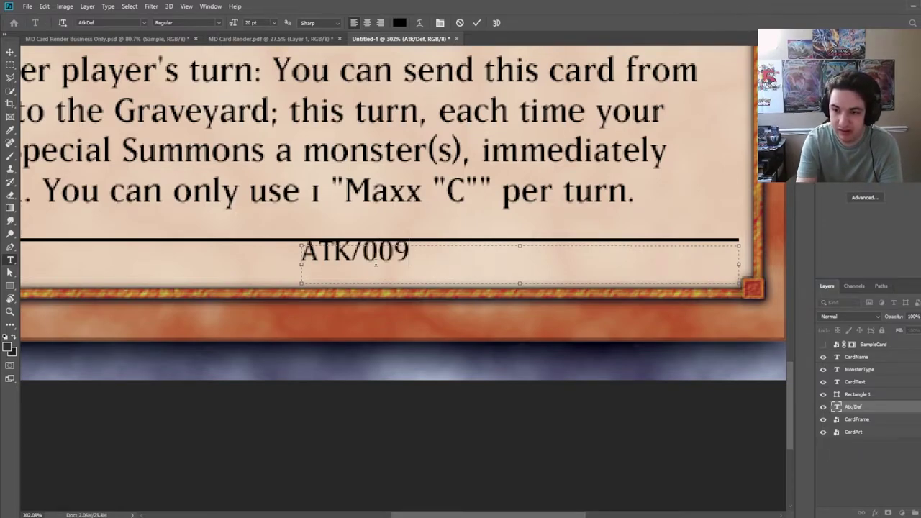
key(BackSpace)
key(BackSpace)
text(500)
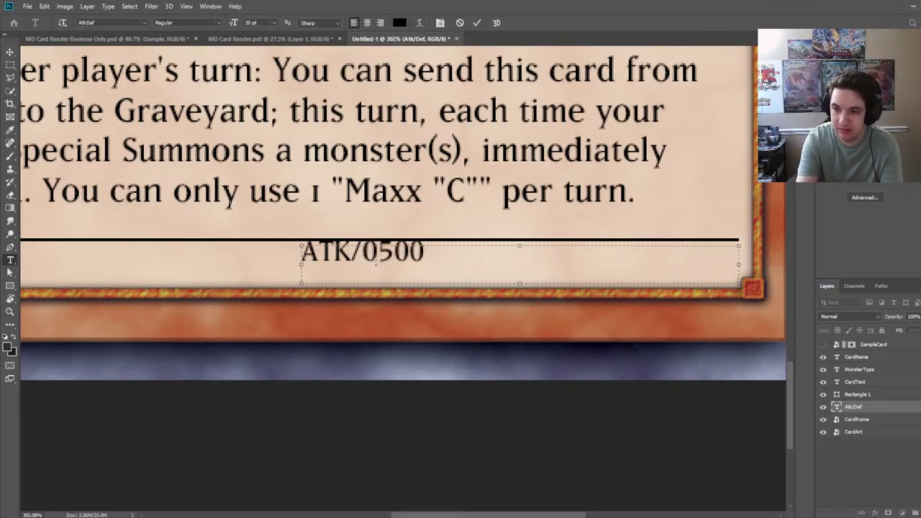
drag(378, 253, 366, 251)
click(370, 249)
double_click(367, 249)
click(378, 249)
key(BackSpace)
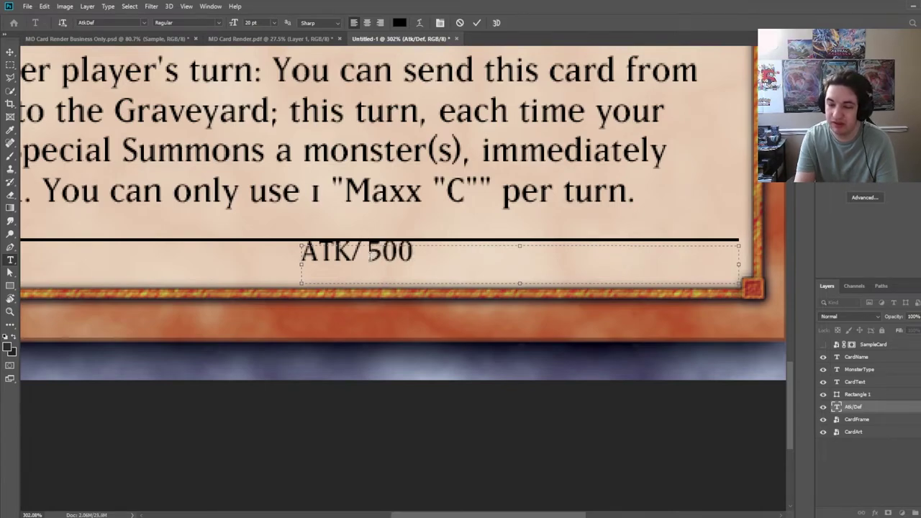
Step: Widen the kerning between "ATK/" and "500" to leave a gap without using a space character
key(alt+Right)
key(alt+Right)
key(alt+Right)
key(alt+Right)
key(alt+Right)
key(alt+Right)
key(alt+Right)
key(alt+Right)
key(alt+Right)
key(alt+Right)
key(alt+Right)
key(alt+Right)
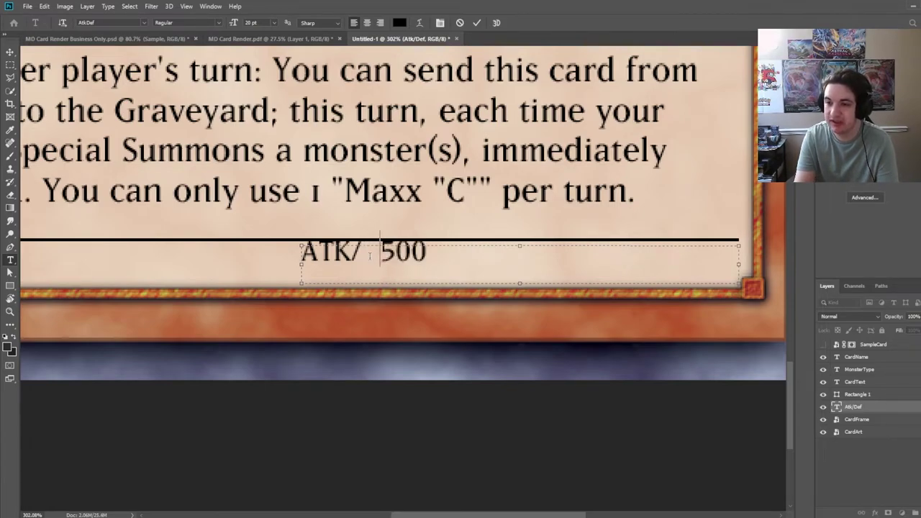
key(alt+Left)
click(429, 251)
key(Tab)
drag(436, 254, 422, 254)
key(alt+Right)
key(alt+Right)
key(alt+Right)
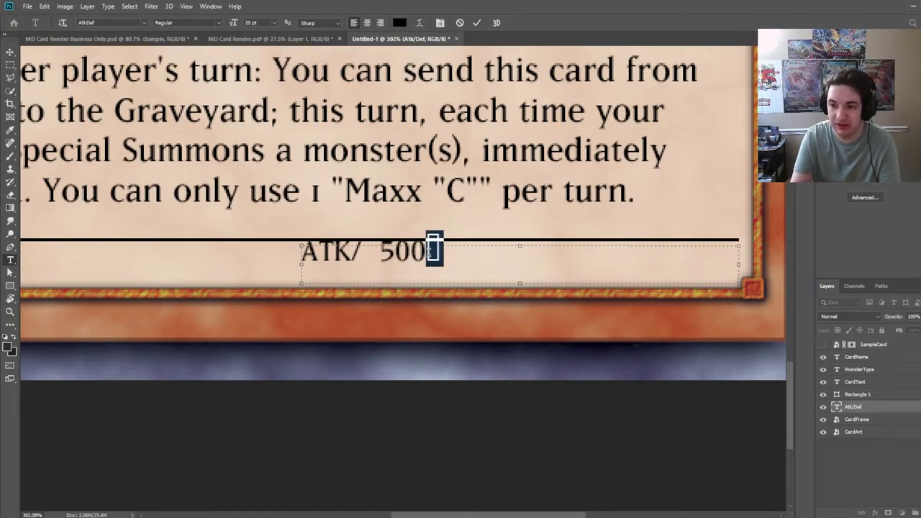
key(BackSpace)
Step: Add "DEF/" and "500" after the ATK value, using wider kerning as the gap before each part
key(alt+Right)
key(alt+Right)
key(alt+Right)
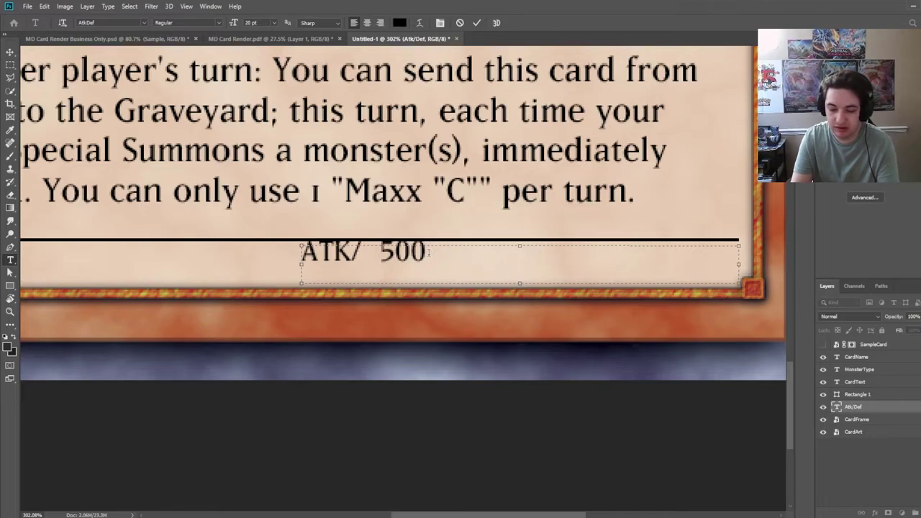
text(DEF/)
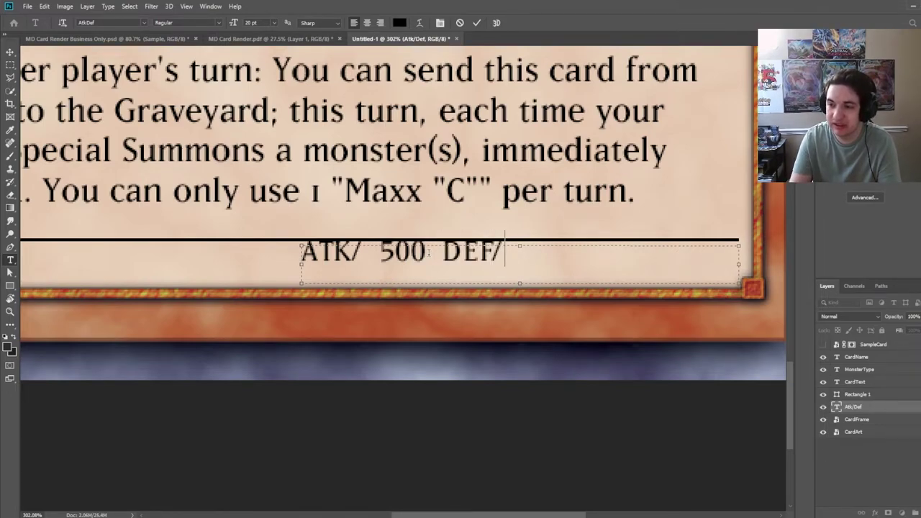
key(alt+Right)
key(alt+Right)
key(alt+Right)
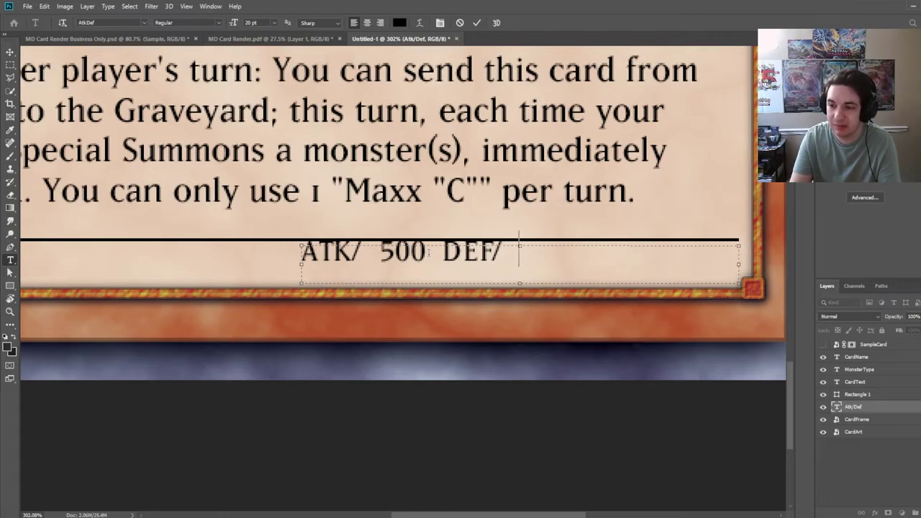
text(5000)
key(BackSpace)
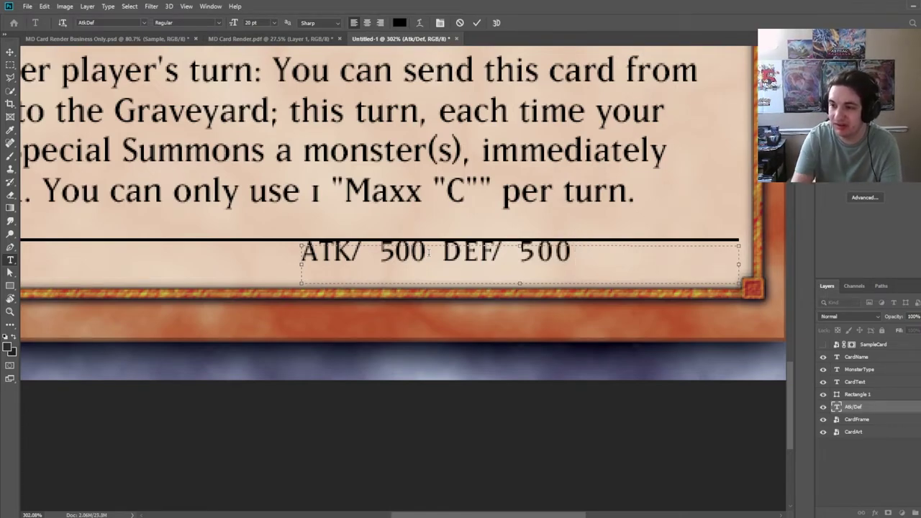
Step: Tighten the kerning between the digits of the DEF value and commit the text edit
click(539, 260)
key(alt+Left)
key(alt+Left)
key(alt+Left)
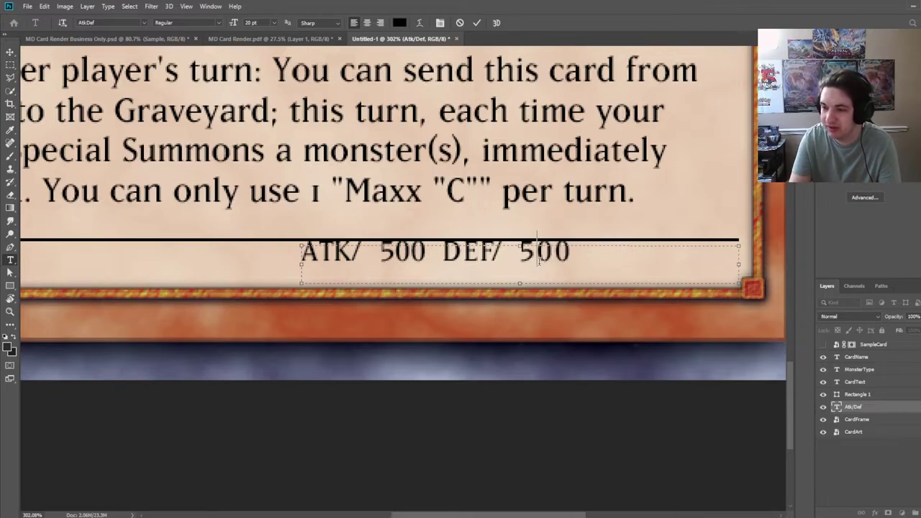
key(alt+Left)
key(alt+Left)
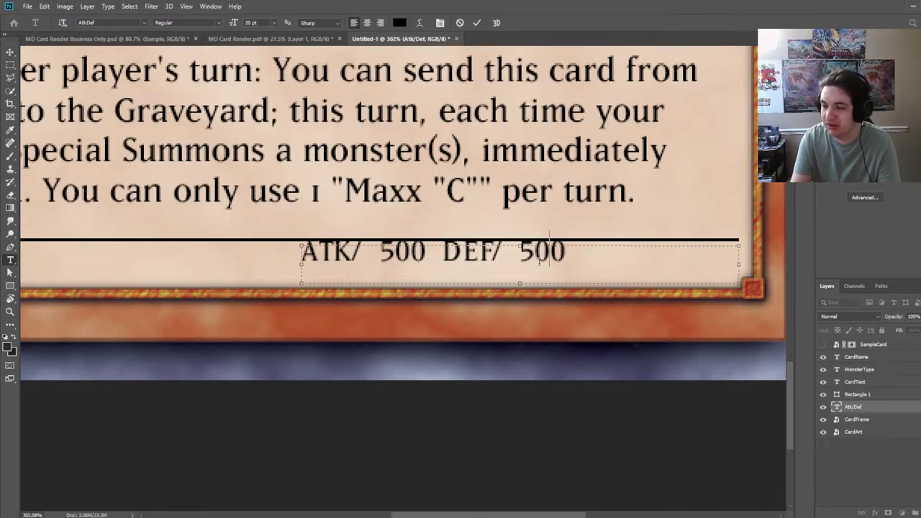
click(476, 22)
Step: Compare the ATK/DEF text's size and position with the sample card by toggling the SampleCard layer's visibility
click(859, 199)
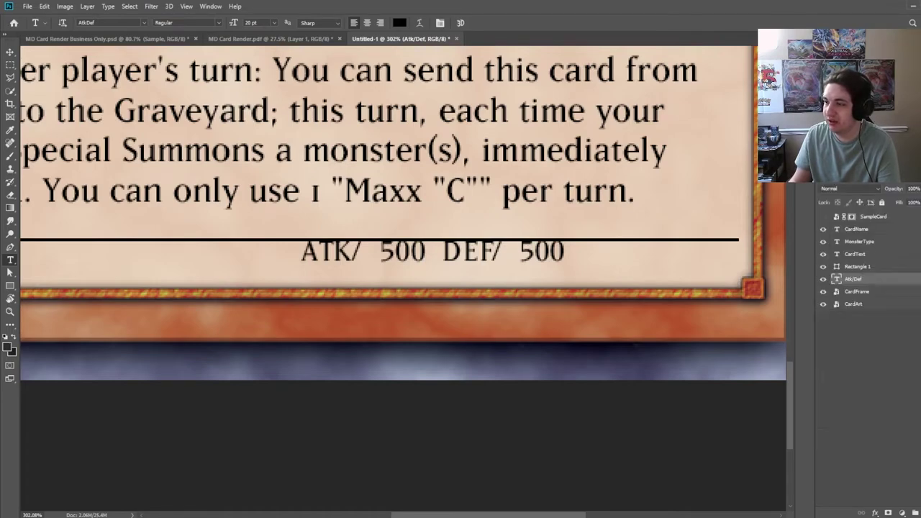
click(822, 217)
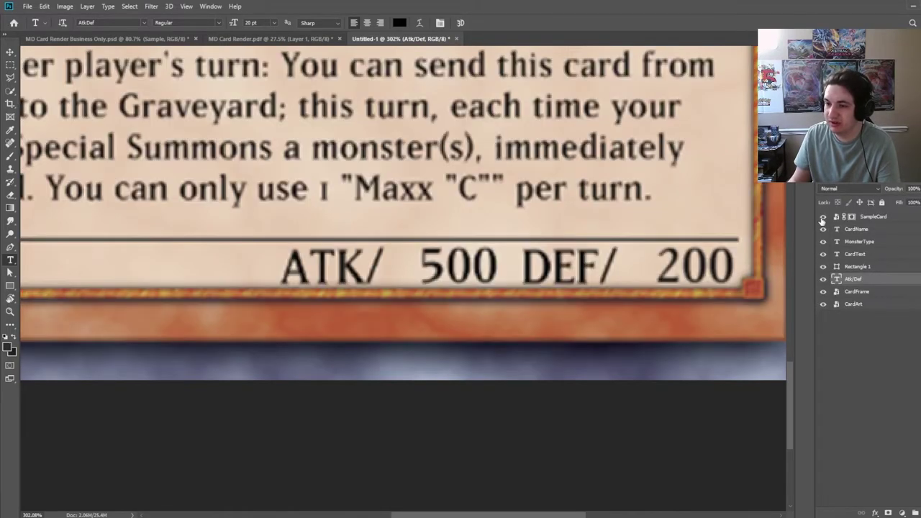
click(822, 218)
click(822, 218)
click(824, 218)
click(823, 218)
click(824, 218)
click(824, 218)
click(824, 218)
Step: Increase the ATK/DEF text's font size to 32 pt
key(Up)
key(Up)
key(Up)
key(Up)
key(Up)
key(Up)
key(Up)
key(Up)
key(Up)
key(Up)
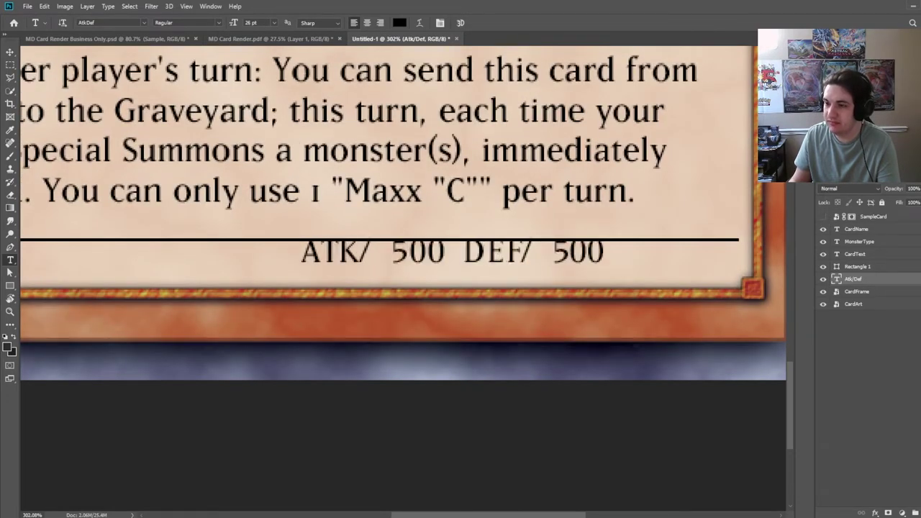
key(Up)
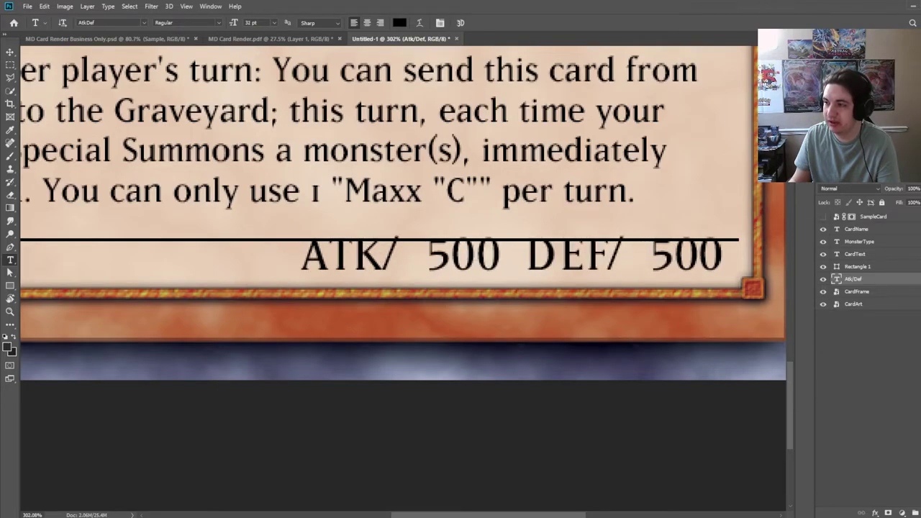
Step: Move the ATK/DEF text down off the divider line and extend the top of its text box slightly upward
click(11, 65)
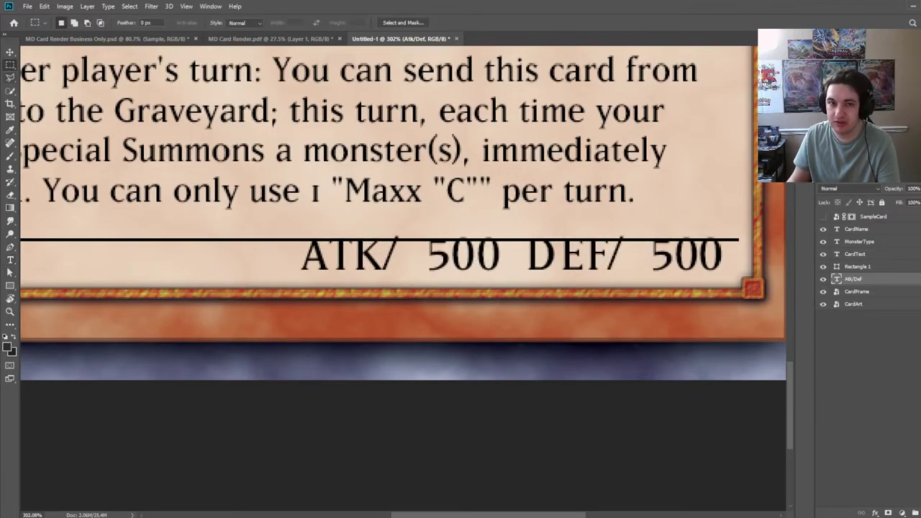
key(v)
drag(572, 267, 573, 277)
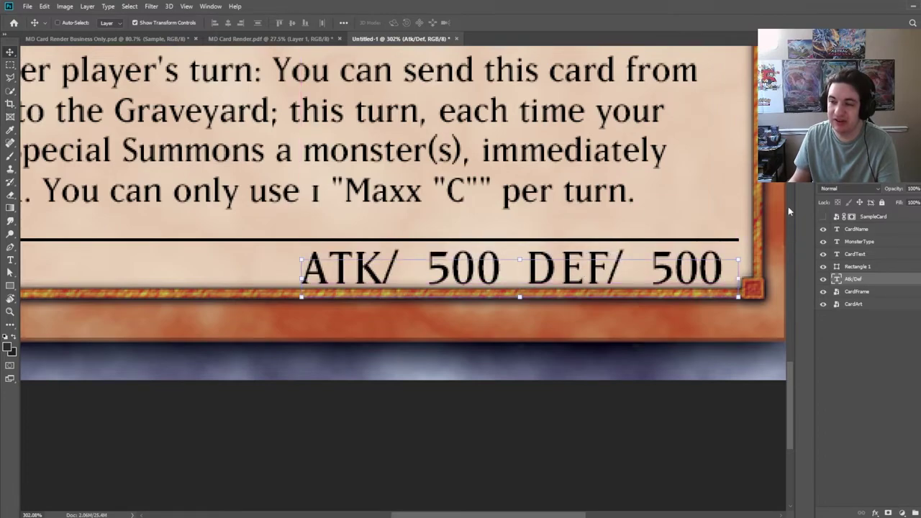
key(t)
click(527, 263)
drag(520, 259, 520, 250)
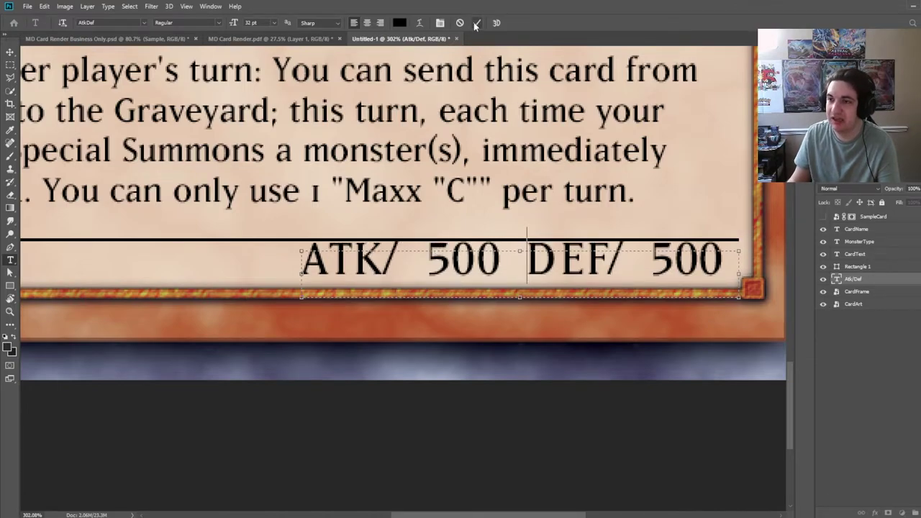
key(Escape)
key(v)
Step: Lower the ATK/DEF text slightly to line up with the sample card, checking it by toggling the SampleCard layer's visibility
click(822, 217)
click(822, 217)
click(822, 217)
click(822, 217)
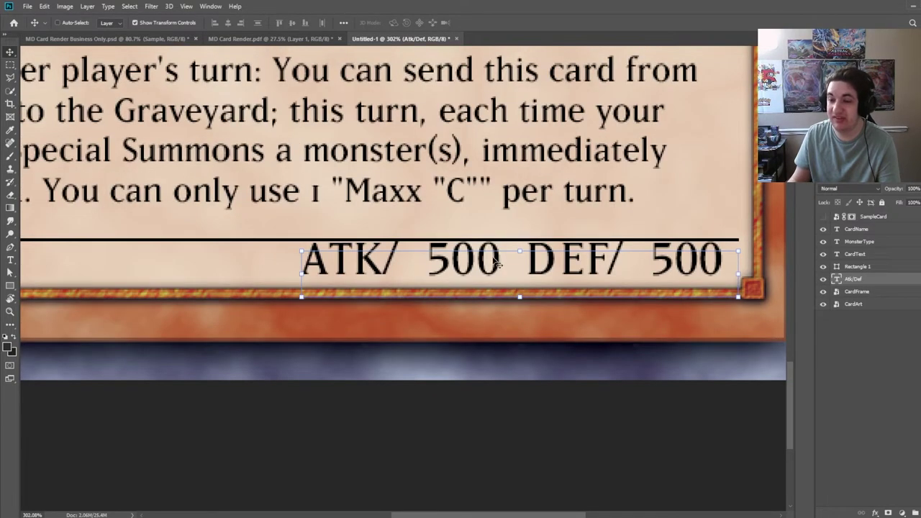
drag(494, 260, 495, 273)
click(823, 218)
click(823, 218)
click(823, 217)
click(823, 218)
click(823, 218)
click(823, 217)
Step: Change the DEF value to 200 in the Atk/Def text and commit the edit
double_click(673, 265)
click(673, 265)
drag(675, 265, 651, 264)
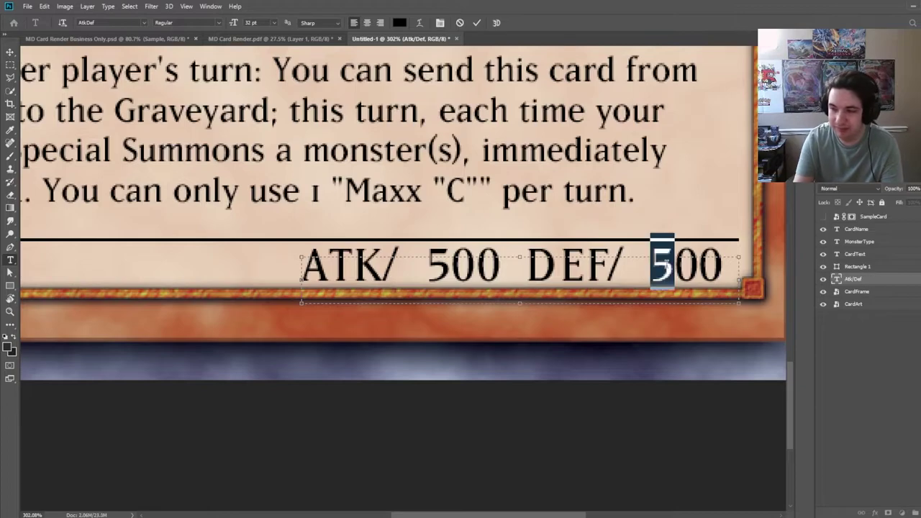
text(2)
key(alt+Left)
key(alt+Left)
key(alt+Left)
key(alt+Left)
key(alt+Left)
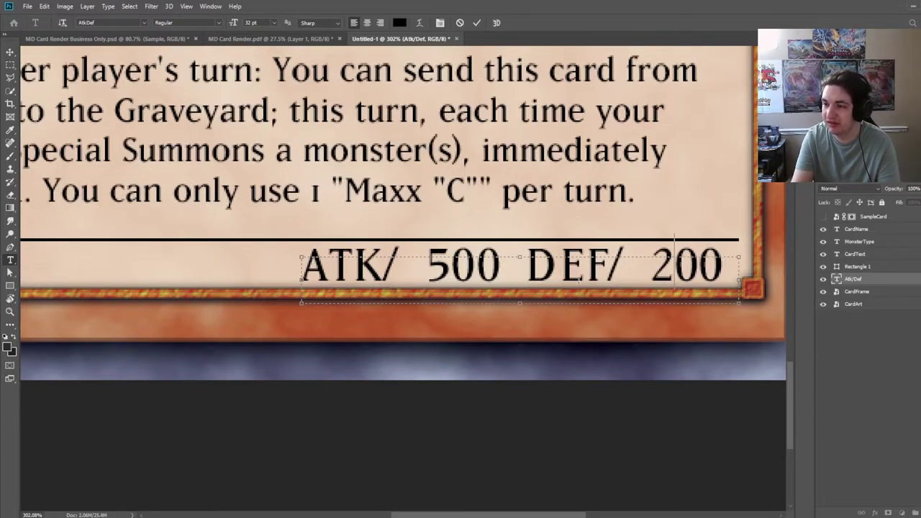
click(475, 23)
key(v)
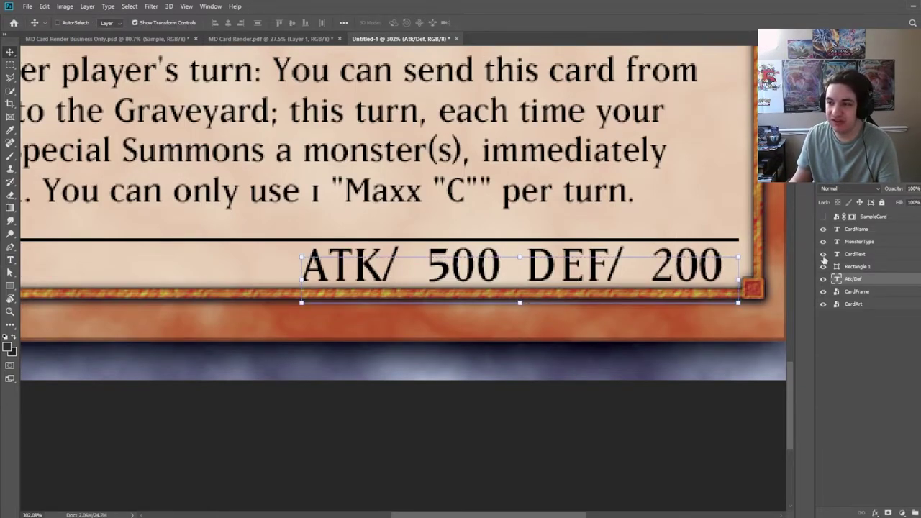
Step: Nudge the ATK/DEF text slightly left, comparing it with the sample card by toggling the SampleCard layer's visibility
click(824, 218)
click(823, 218)
click(824, 218)
click(824, 218)
click(824, 218)
click(824, 218)
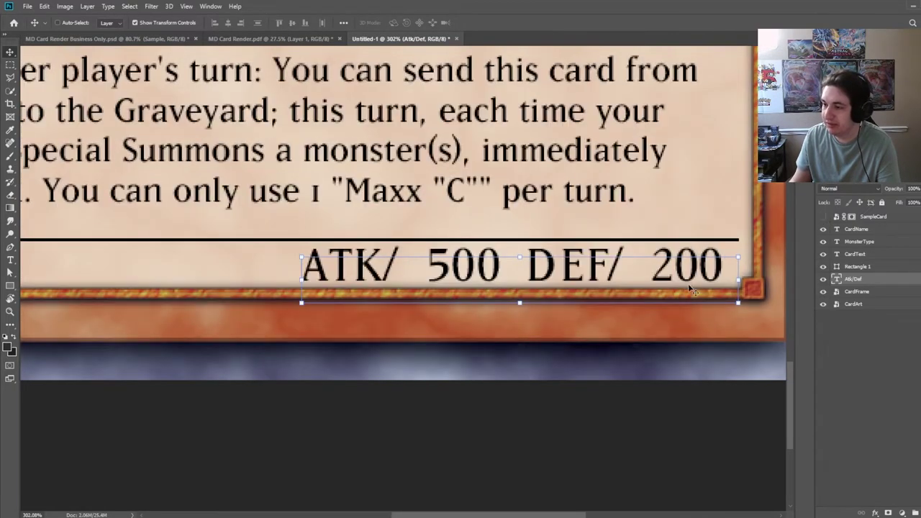
key(Left)
key(Left)
key(Left)
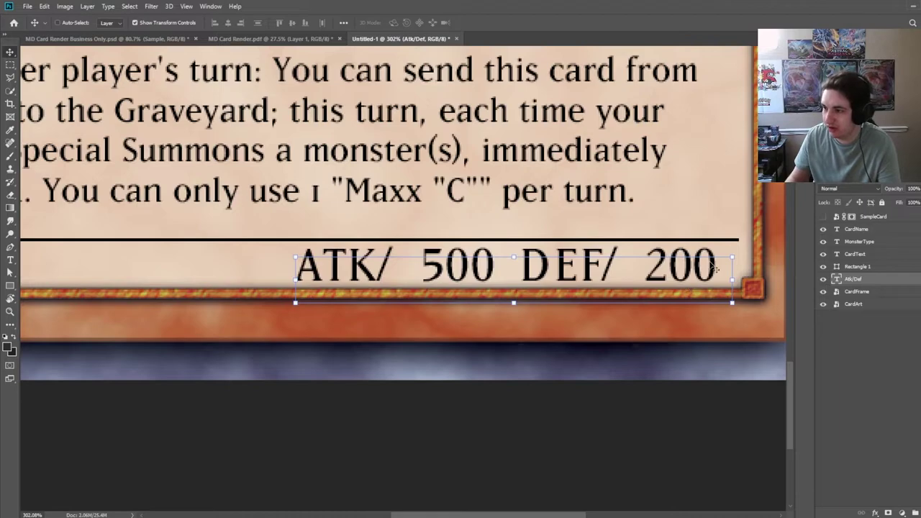
click(824, 218)
click(822, 218)
click(822, 218)
click(822, 217)
click(822, 218)
click(824, 218)
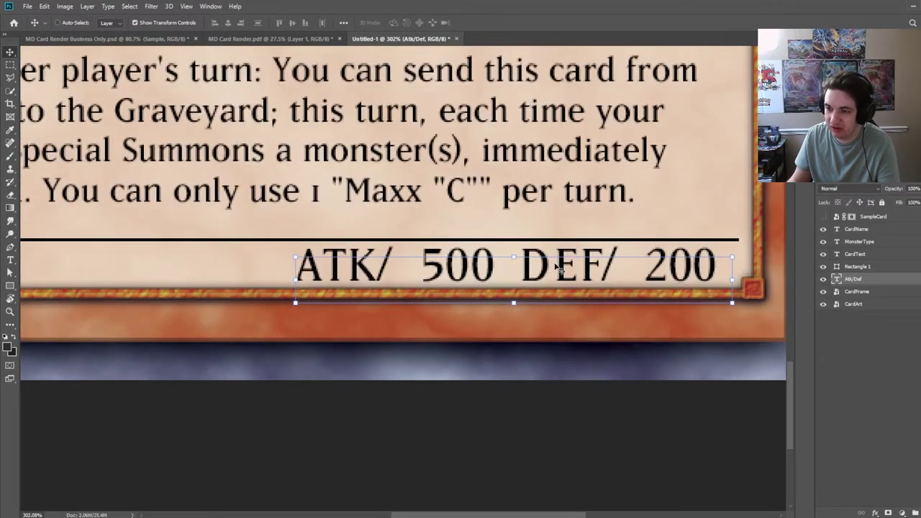
Step: Tighten the kerning between the letters of "DEF" in the Atk/Def text
double_click(542, 265)
click(557, 271)
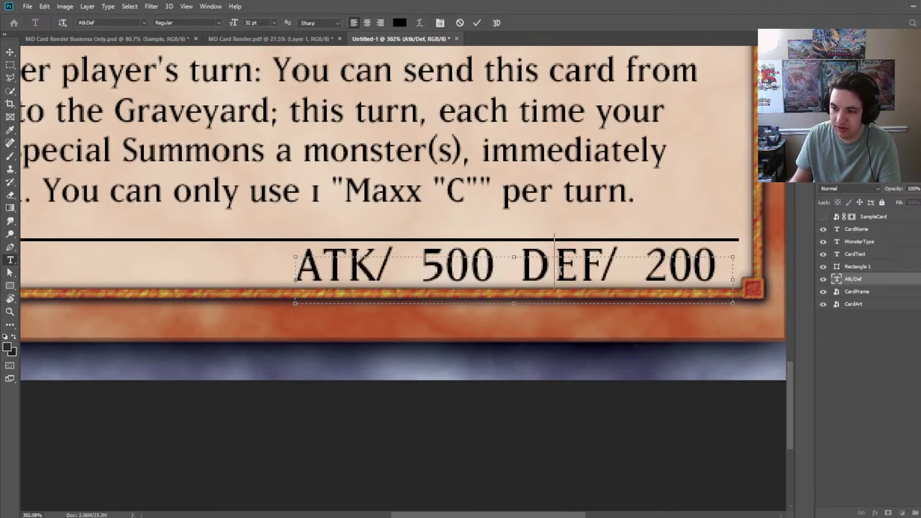
key(alt+Left)
key(alt+Left)
key(alt+Left)
key(alt+Left)
key(Right)
key(alt+Left)
key(alt+Left)
Step: Tighten the kerning between the letters of "ATK", commit the text edit, and compare it with the SampleCard layer
key(Left)
key(Left)
key(Left)
key(Left)
key(Left)
key(Left)
key(Left)
key(Left)
key(Left)
key(Left)
key(Left)
key(Left)
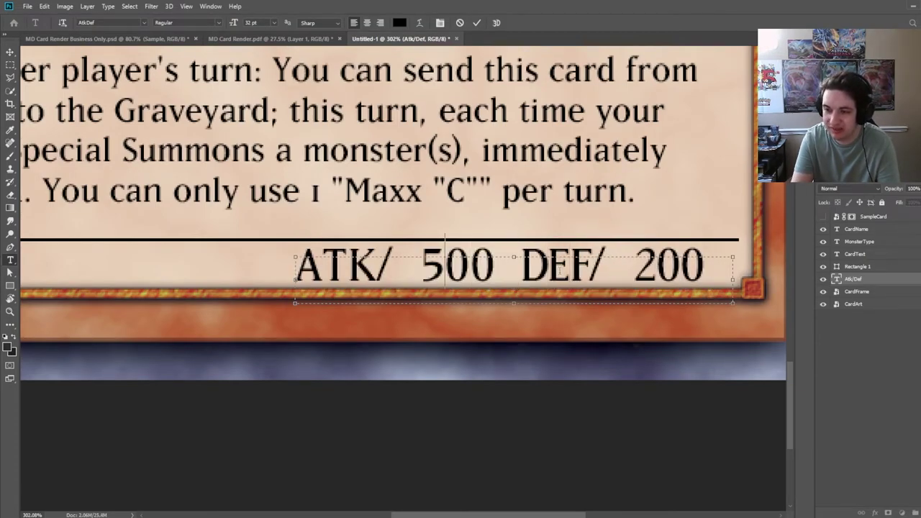
key(Right)
key(alt+Left)
key(alt+Right)
key(Left)
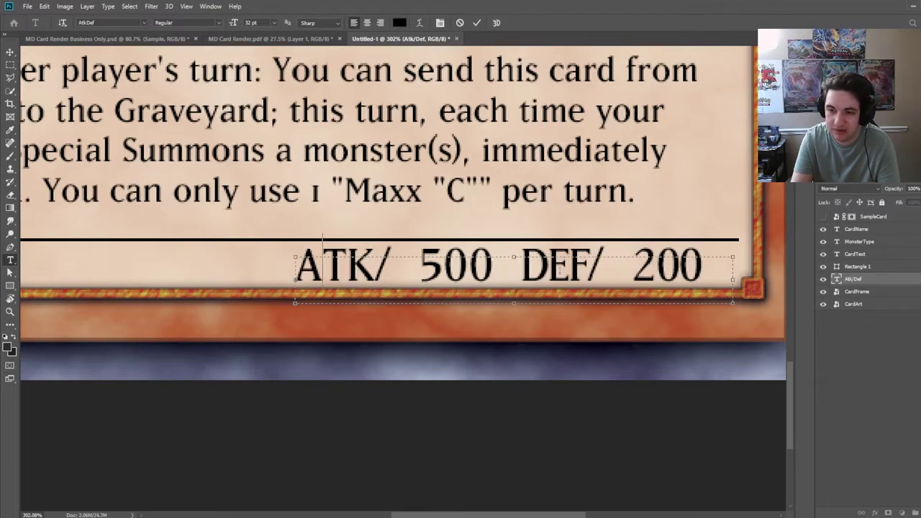
key(alt+Left)
key(alt+Left)
key(alt+Left)
key(Right)
key(alt+Left)
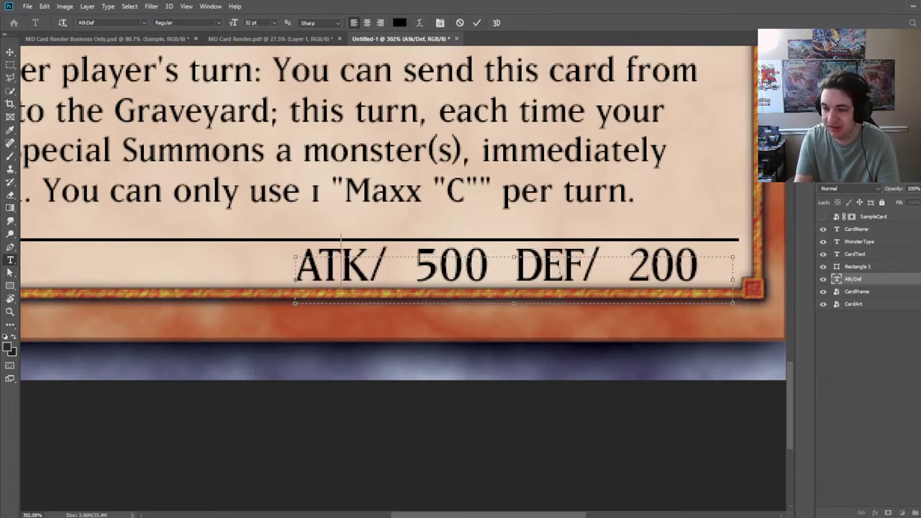
click(477, 23)
key(v)
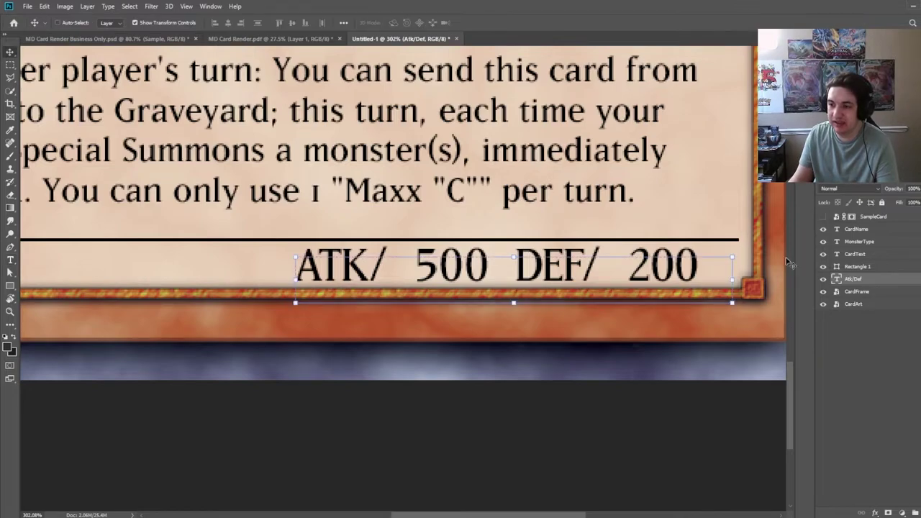
click(823, 217)
click(823, 217)
click(823, 216)
click(823, 217)
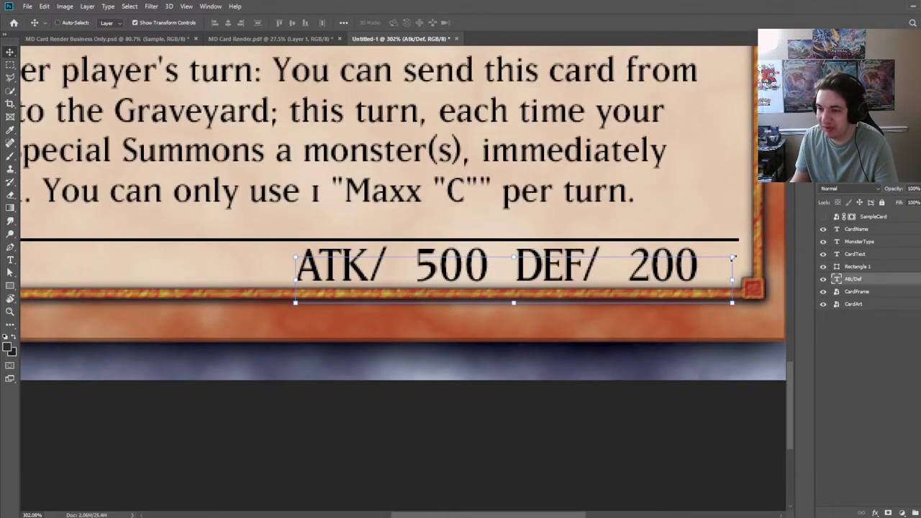
Step: Widen the ATK/DEF text box to the divider line's end, raise its top slightly, and set the font size to 33 pt
double_click(557, 283)
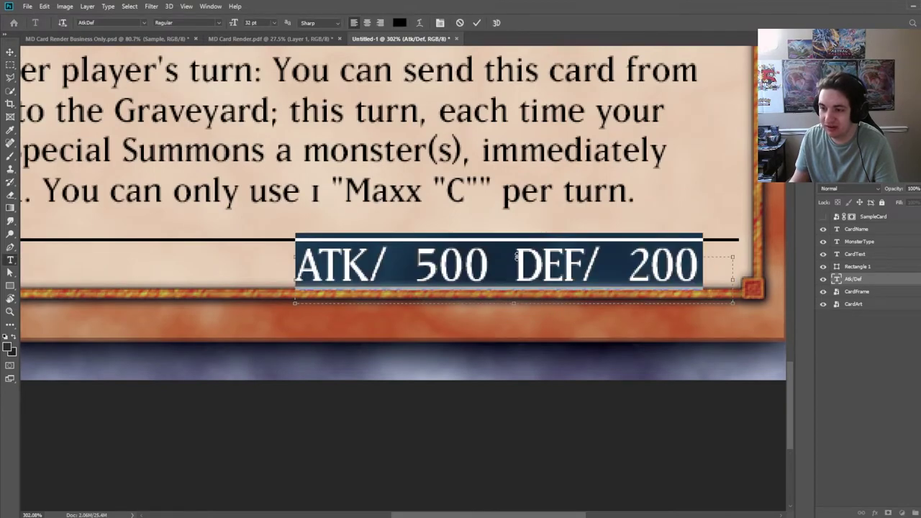
drag(739, 277, 741, 277)
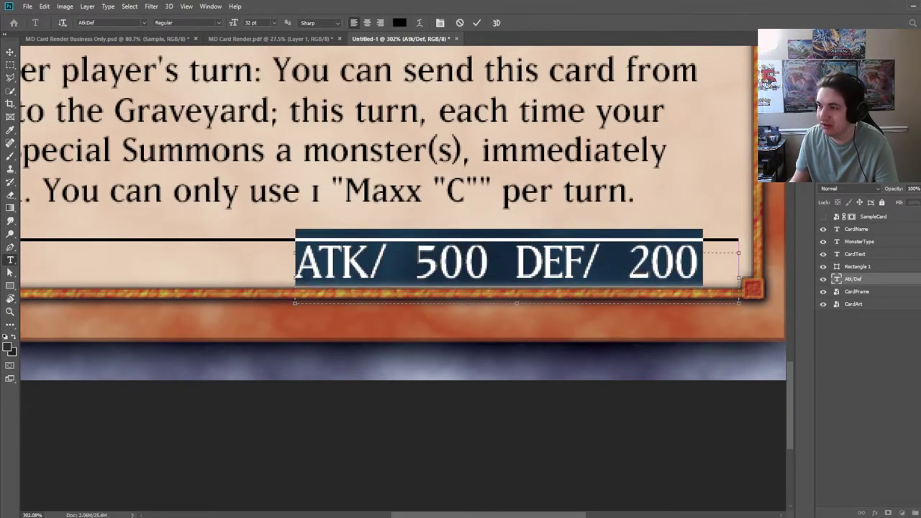
key(ctrl+shift+period)
click(823, 218)
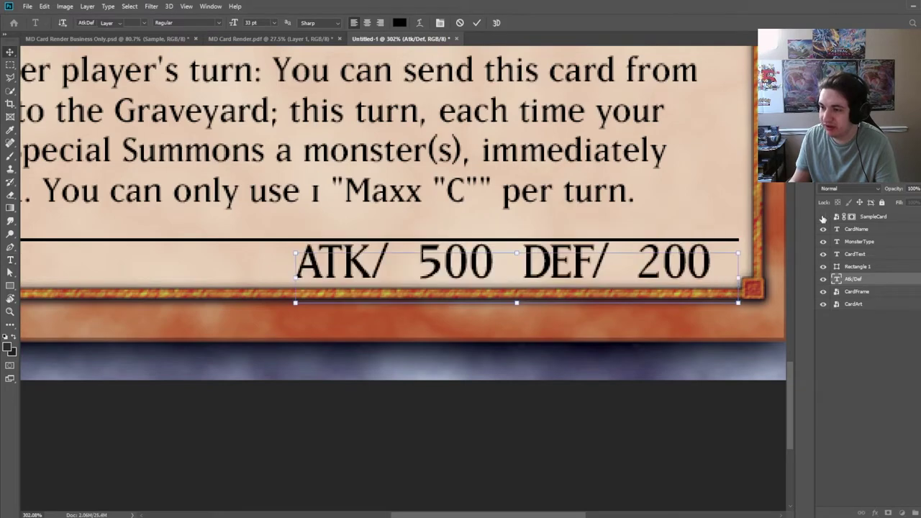
Step: Compare the ATK/DEF text with the SampleCard layer and shift it slightly down and right to match
click(823, 218)
click(823, 217)
click(823, 217)
click(822, 217)
click(822, 217)
click(822, 218)
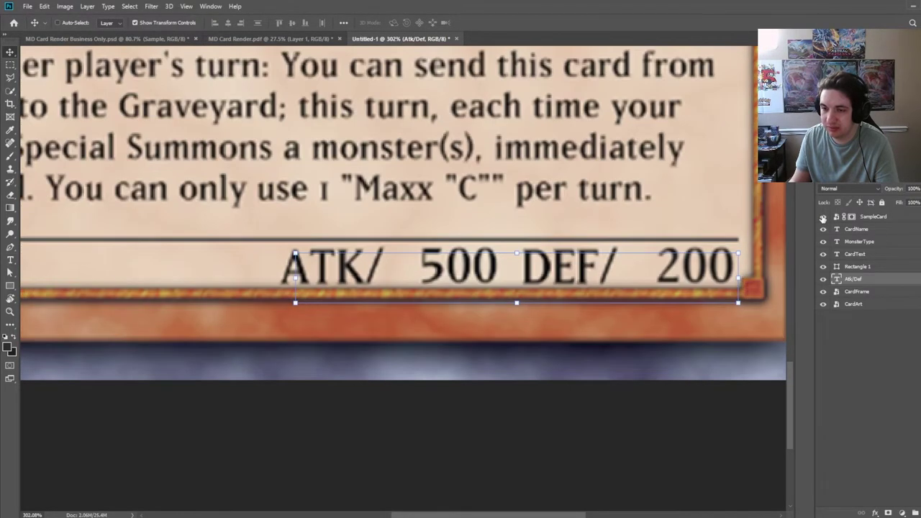
click(822, 217)
click(822, 217)
click(822, 217)
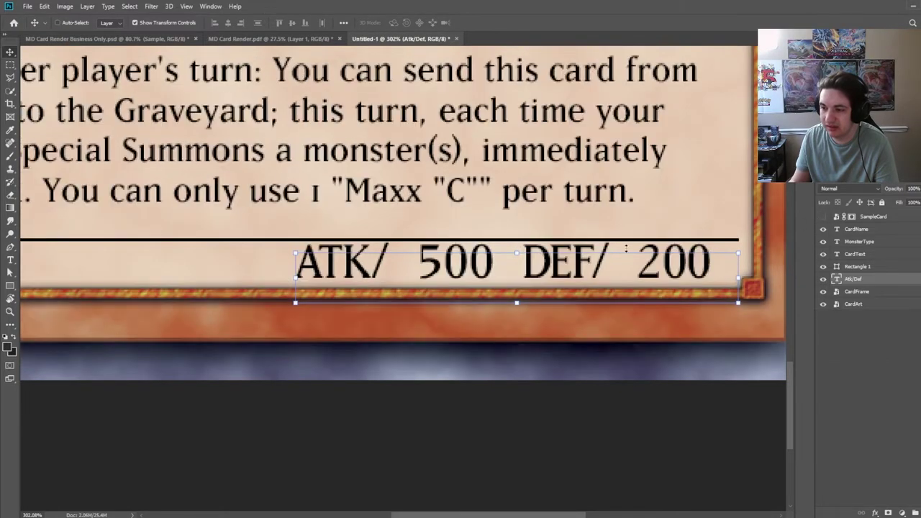
scroll(597, 273, up, 1)
drag(603, 273, 602, 277)
key(Up)
key(Right)
key(Right)
scroll(608, 281, down, 10)
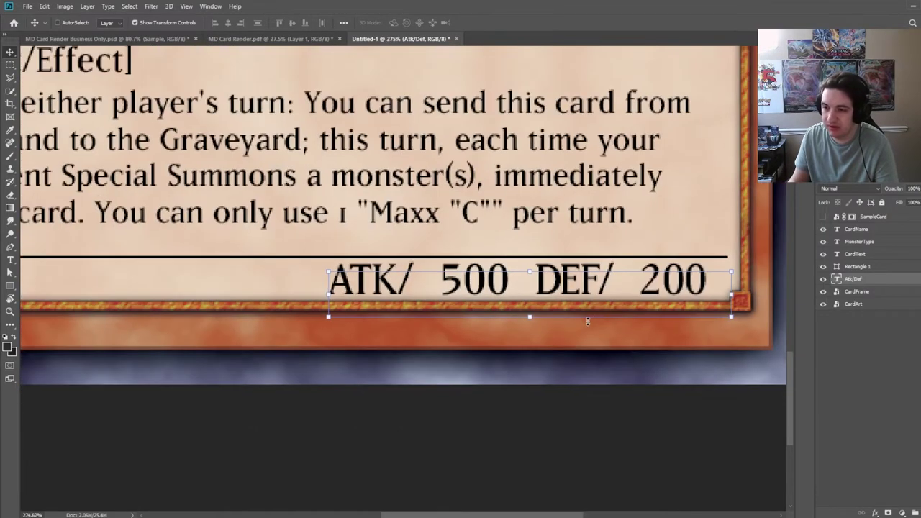
scroll(574, 296, up, 1)
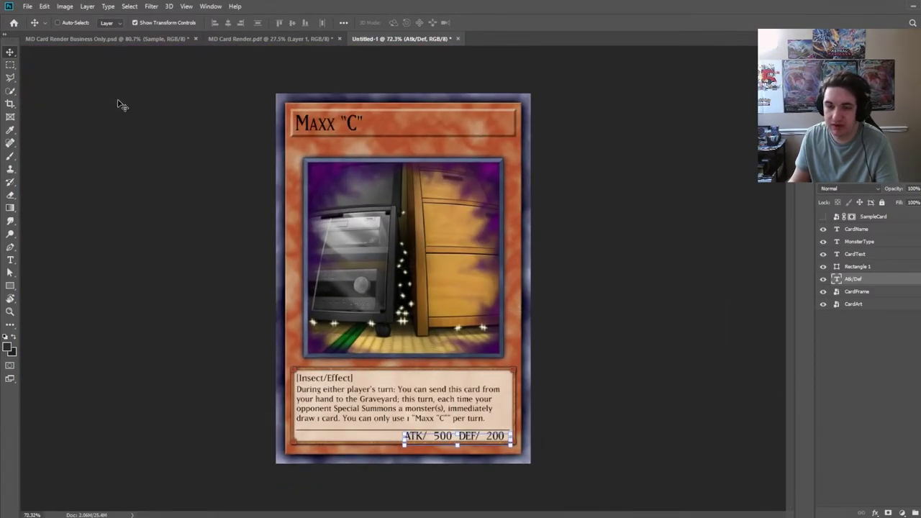
click(10, 65)
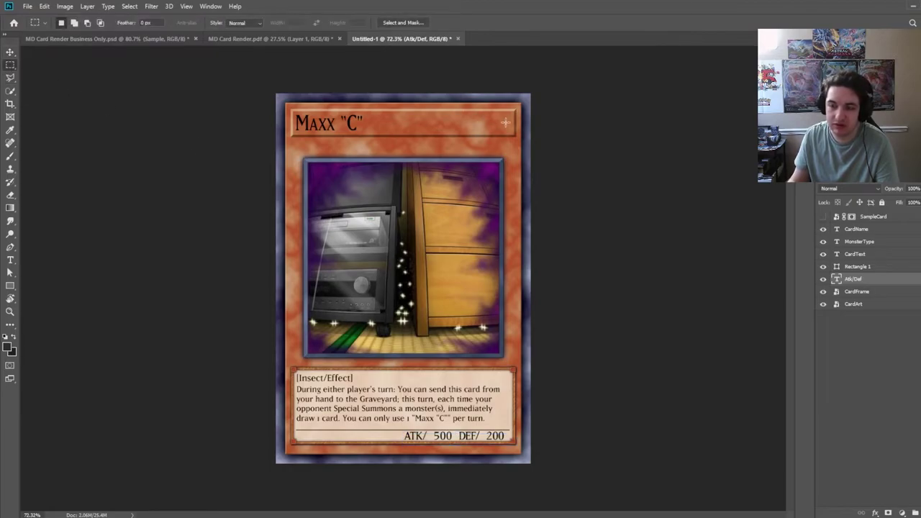
drag(484, 113, 518, 136)
click(552, 138)
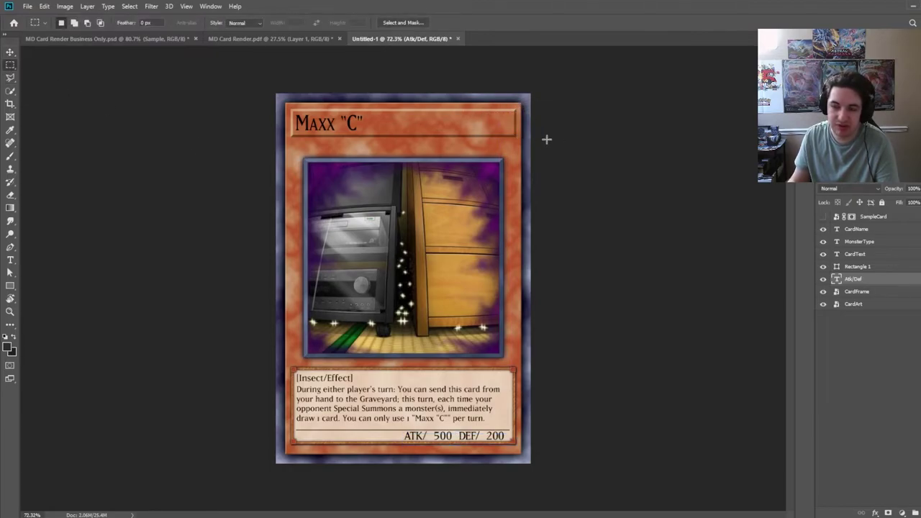
drag(453, 138, 511, 154)
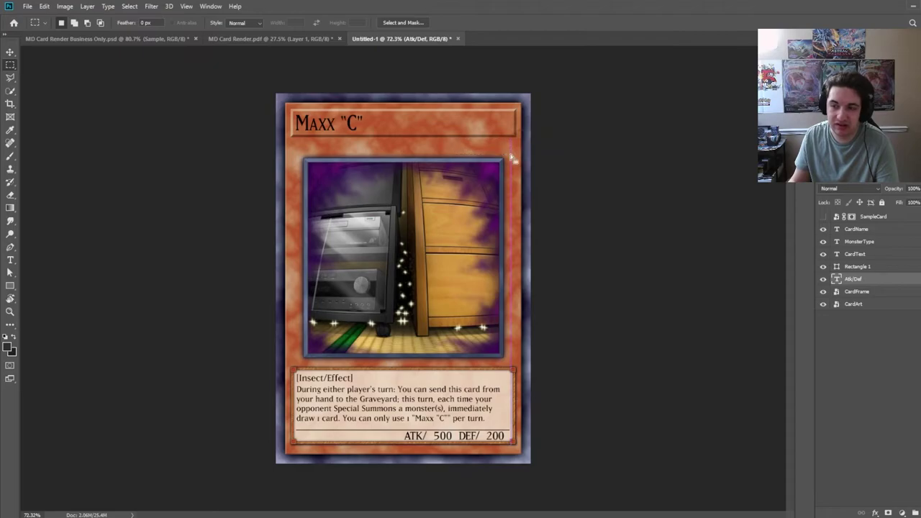
click(500, 136)
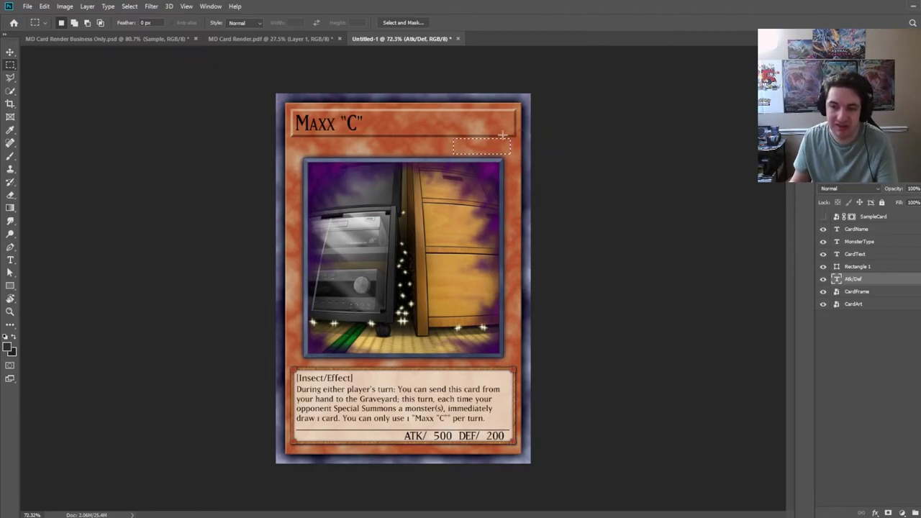
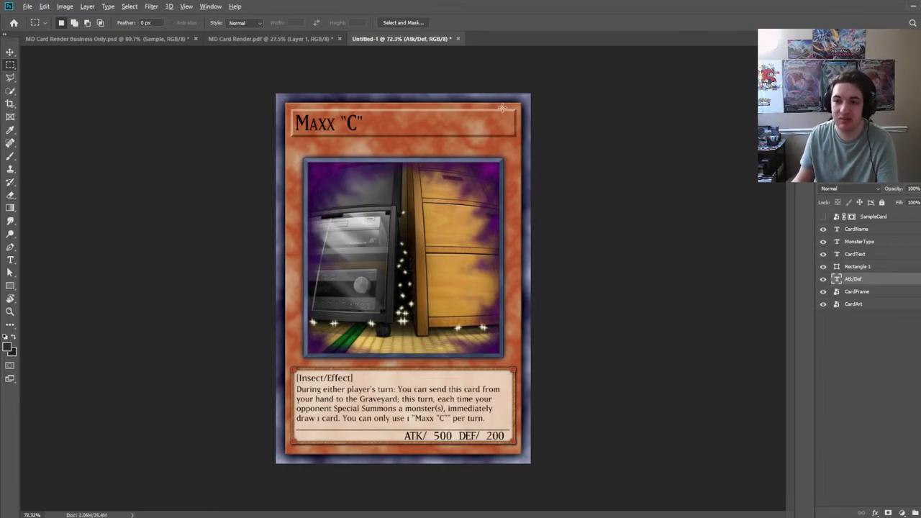
scroll(503, 108, up, 5)
scroll(533, 201, up, 2)
scroll(546, 226, up, 5)
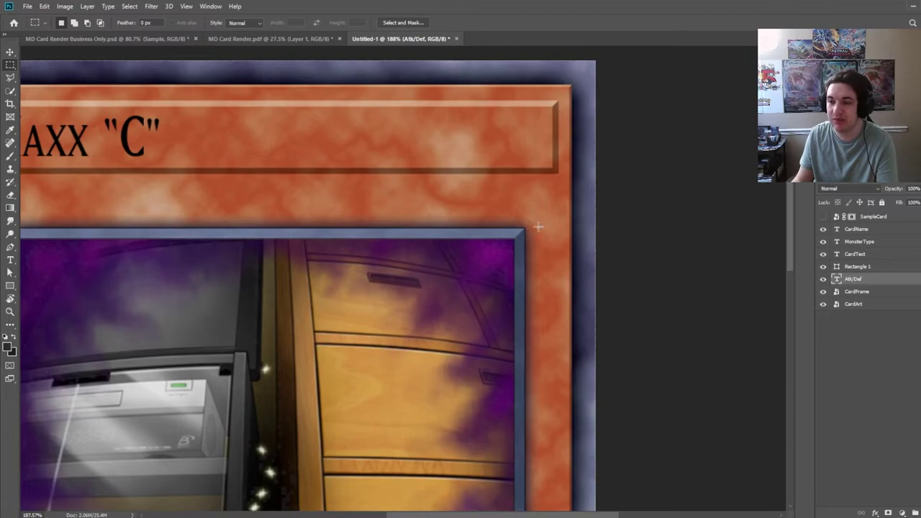
scroll(539, 227, up, 2)
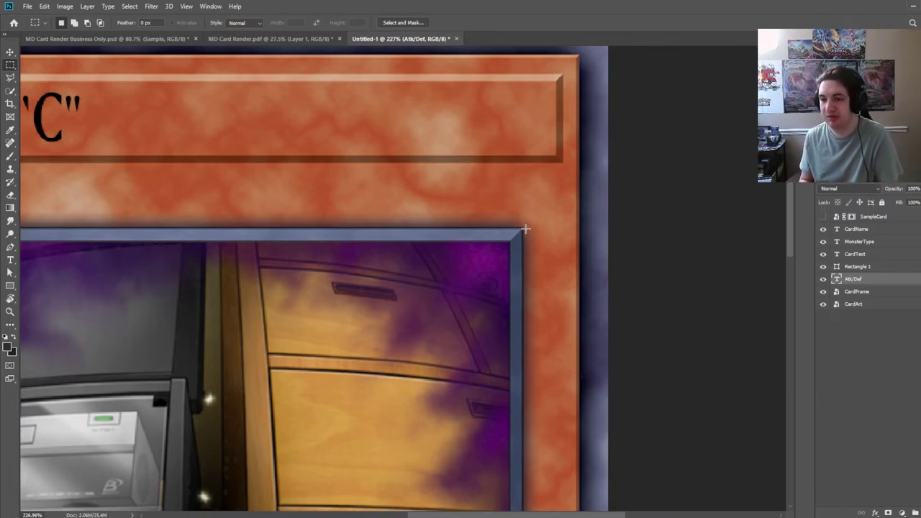
scroll(532, 209, up, 1)
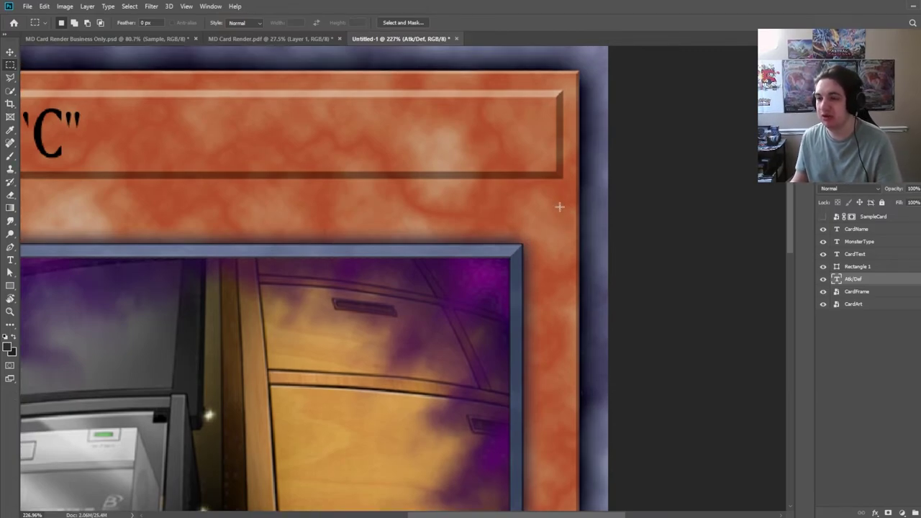
scroll(547, 212, up, 2)
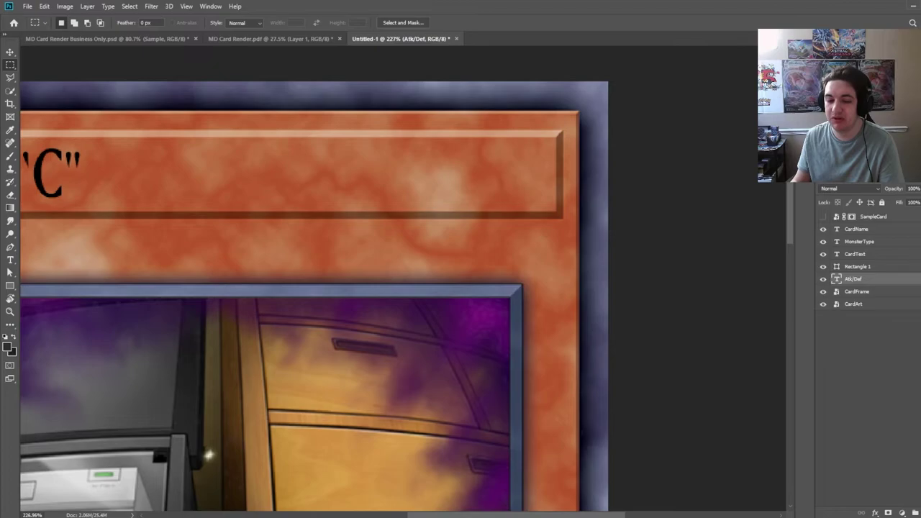
Step: Switch to File Explorer and open the Sprite folder inside MasterDuelFullAssets
key(alt+Tab)
click(296, 253)
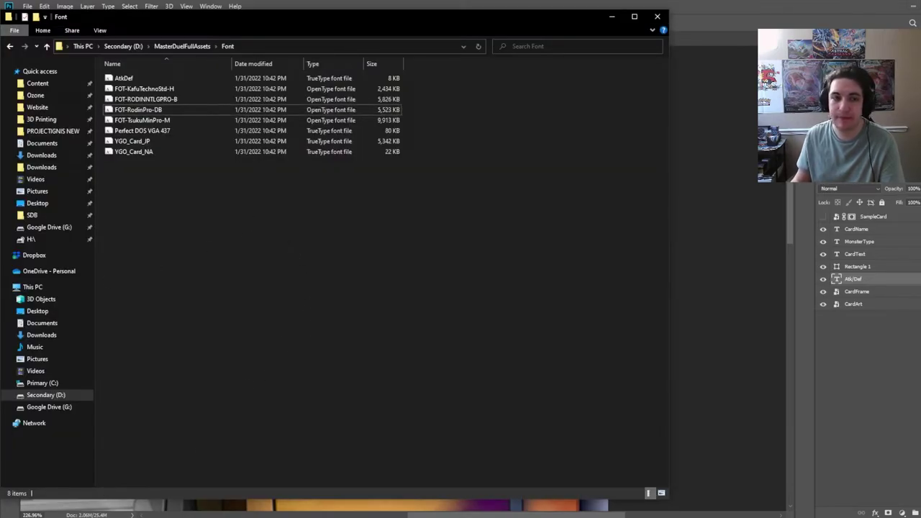
click(27, 517)
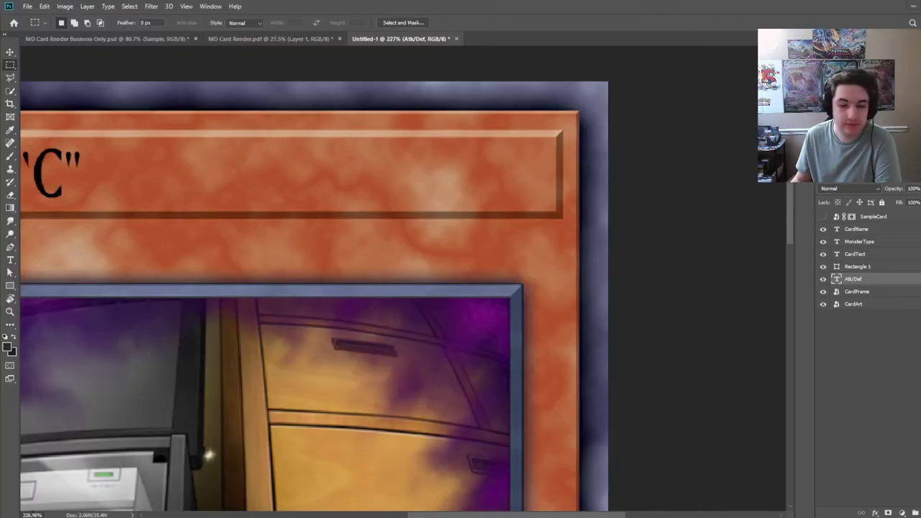
click(223, 517)
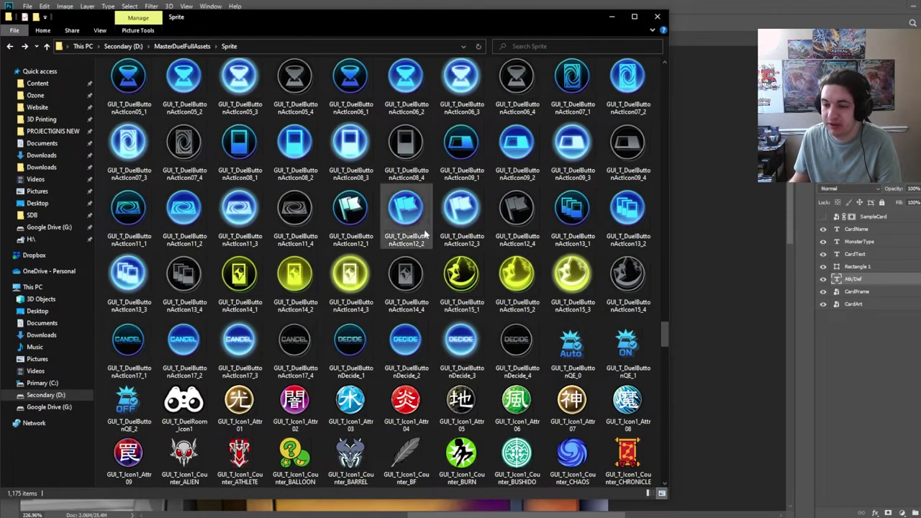
click(182, 46)
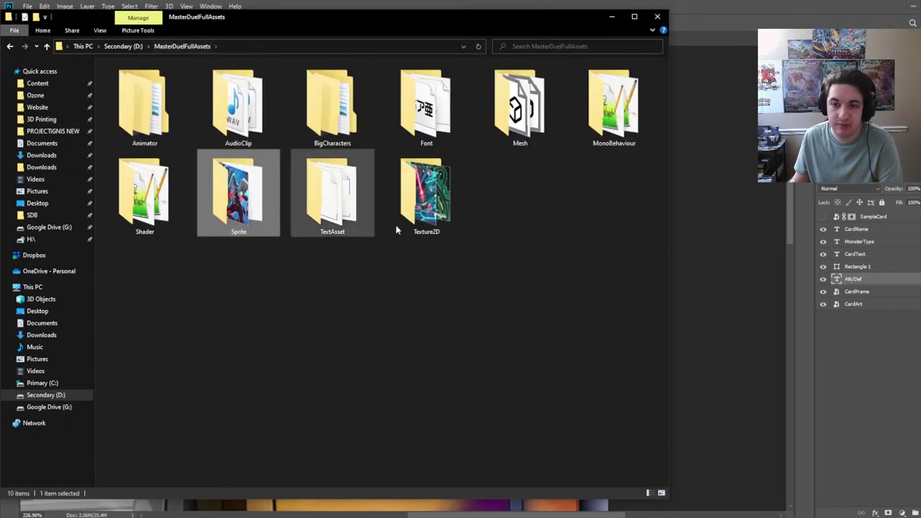
double_click(245, 236)
Step: Find the GUI_DeckEdit_FilterDialog_Icon_Level star sprite and open it in Adobe Photoshop CC 2019, ready to move
scroll(390, 256, down, 15)
scroll(390, 255, down, 20)
scroll(385, 254, up, 15)
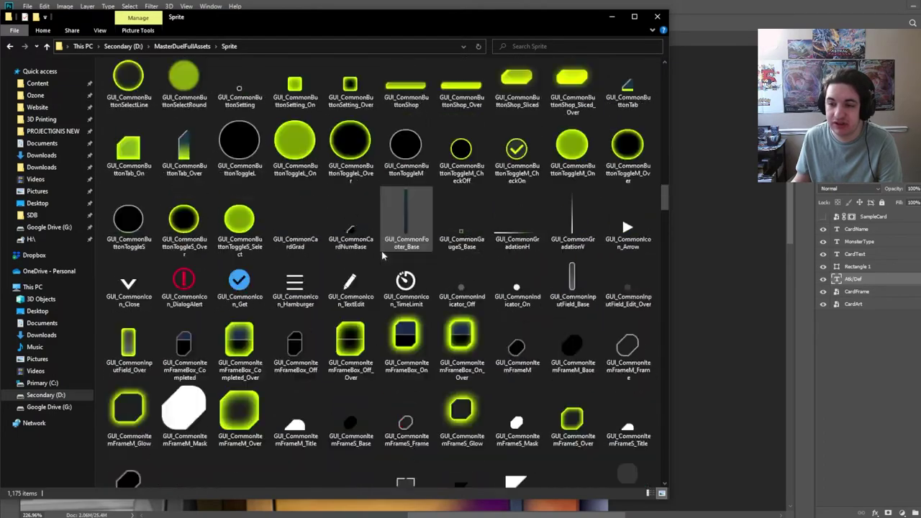
scroll(389, 253, down, 15)
scroll(389, 255, down, 15)
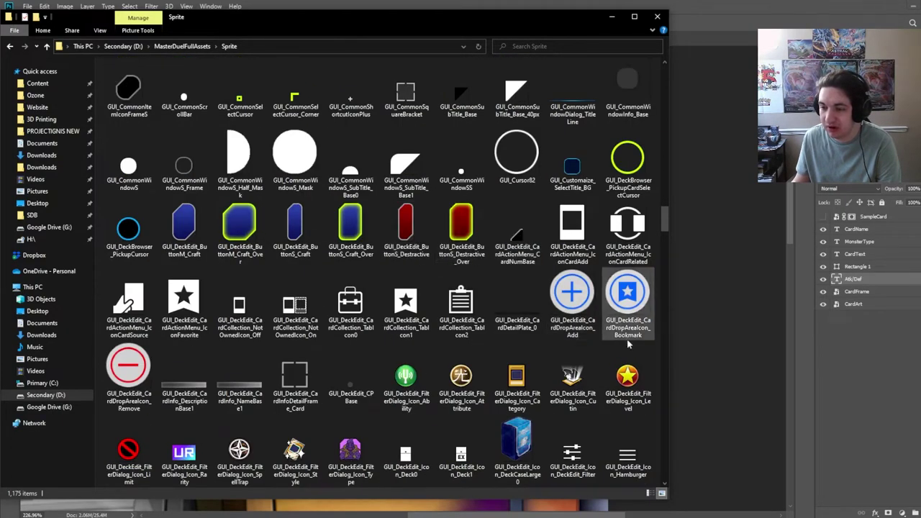
scroll(626, 359, down, 3)
click(623, 185)
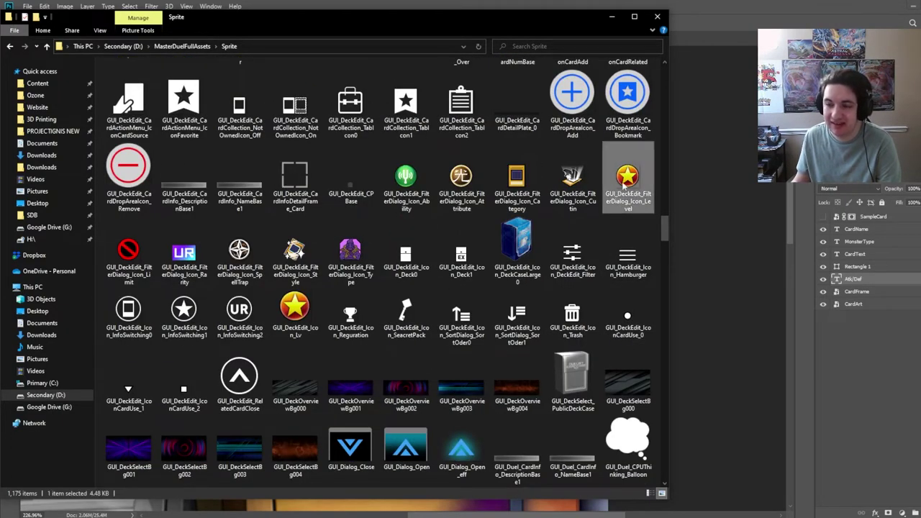
right_click(622, 183)
mouse_move(689, 362)
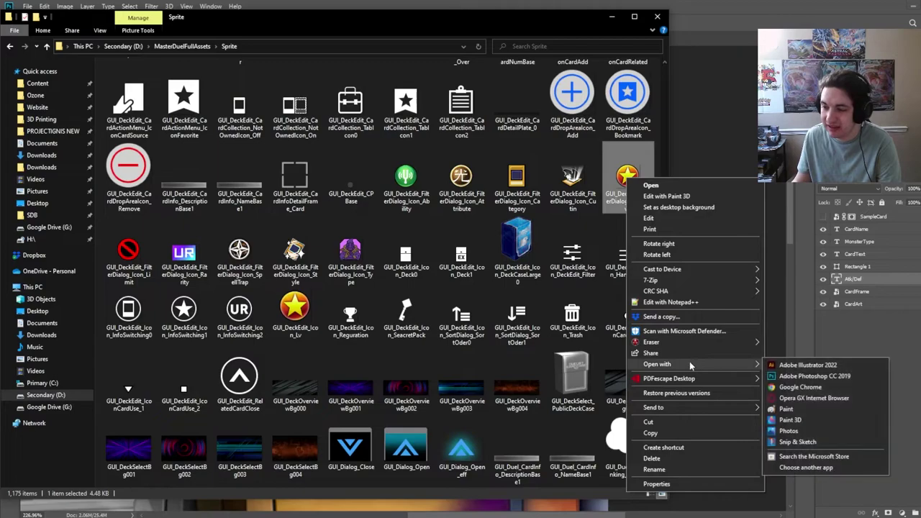
click(819, 377)
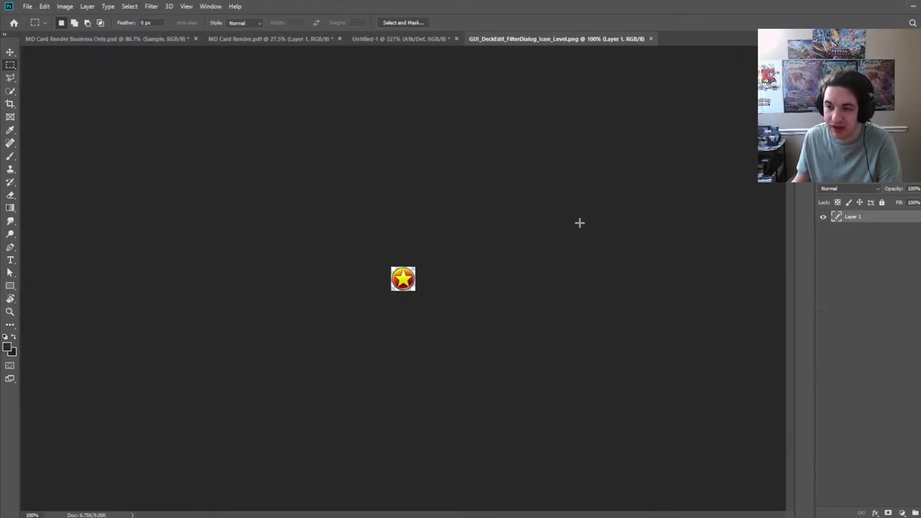
scroll(418, 284, up, 5)
key(v)
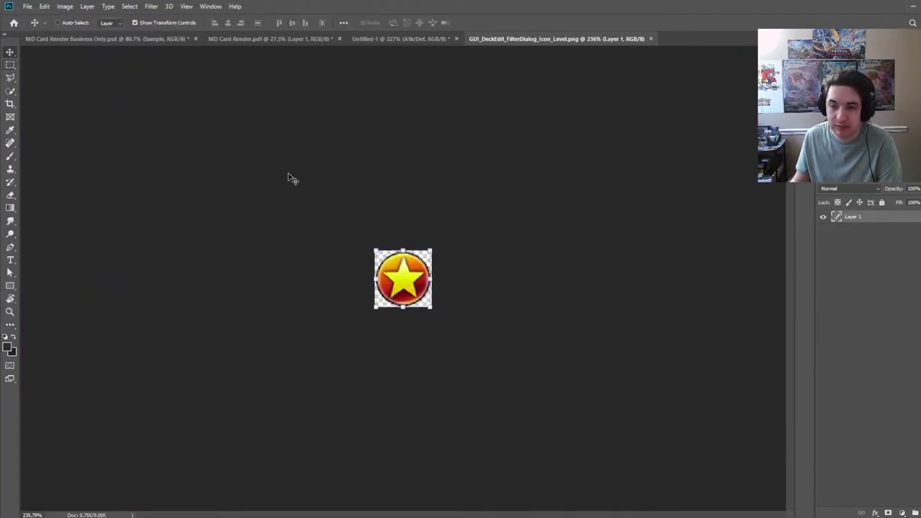
Step: Copy the level star sprite into the Untitled-1 card document and place it between the name bar and the artwork
click(387, 41)
drag(386, 41, 480, 223)
drag(319, 300, 396, 254)
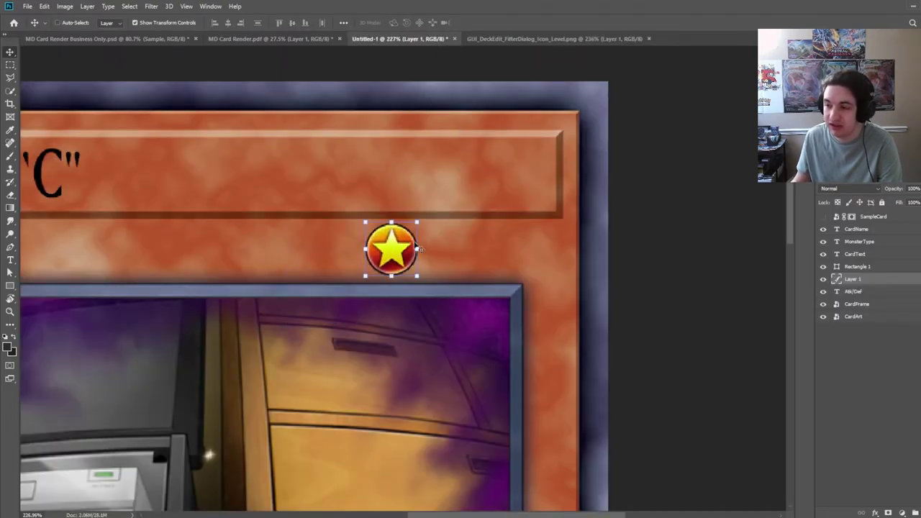
Step: Rename the star's layer to Level and move it directly beneath the CardName layer
double_click(849, 284)
text(Level)
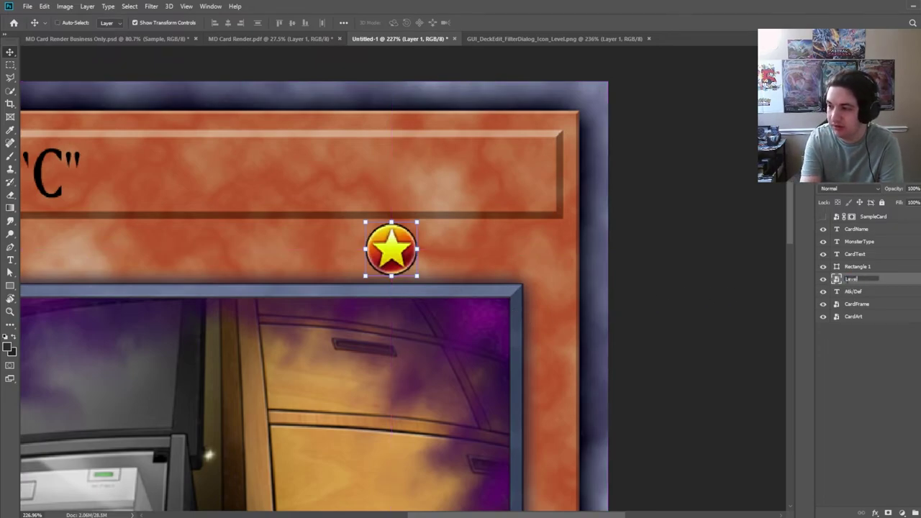
key(Return)
drag(894, 241, 886, 241)
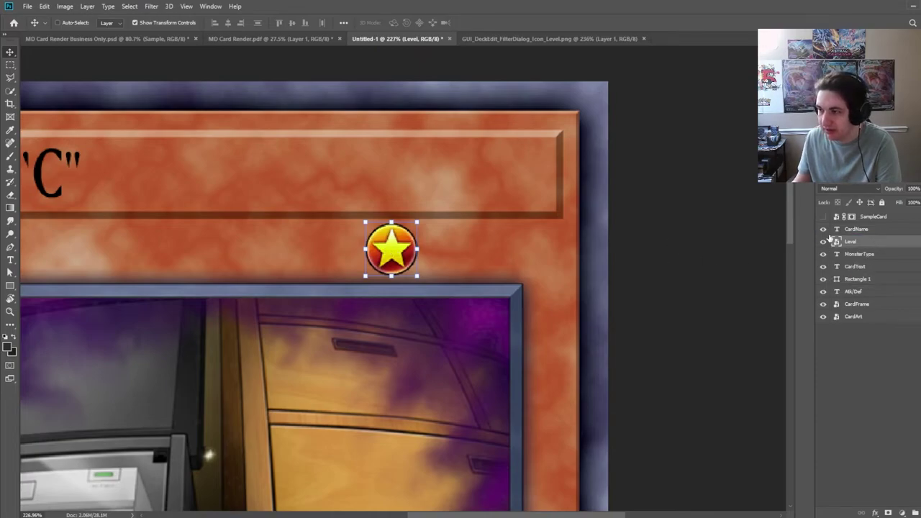
Step: Move the star toward the card's right edge, then nudge it left to match the rightmost star on the SampleCard layer
drag(394, 248, 531, 248)
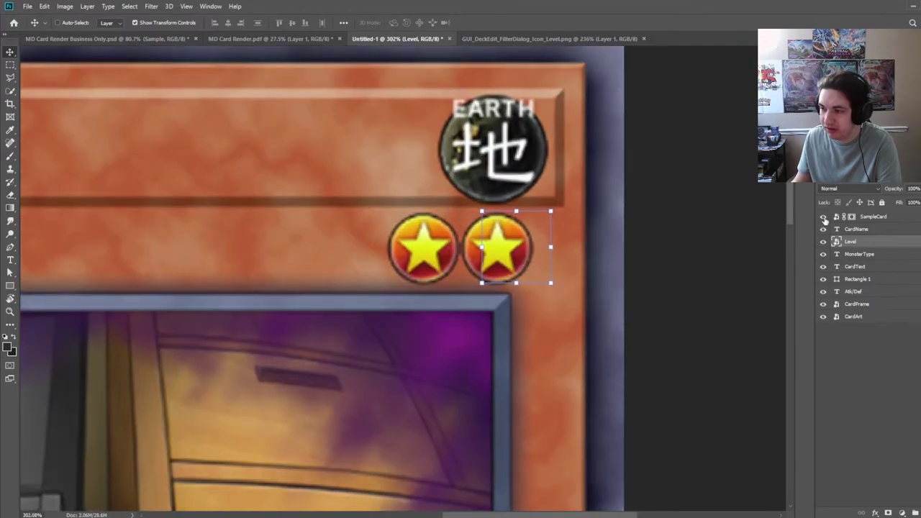
click(824, 217)
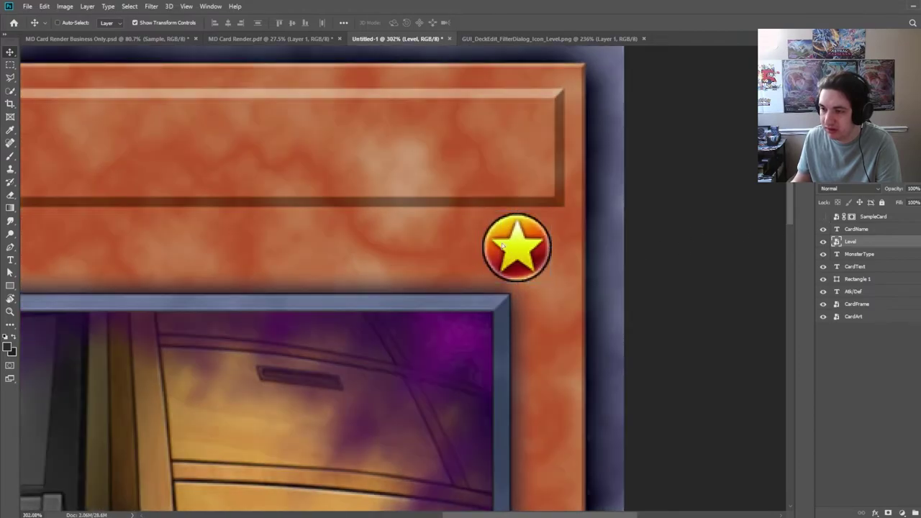
key(Left)
key(Left)
key(Left)
key(Left)
key(Left)
key(Left)
key(Left)
key(Left)
key(Left)
key(Left)
click(831, 218)
click(823, 218)
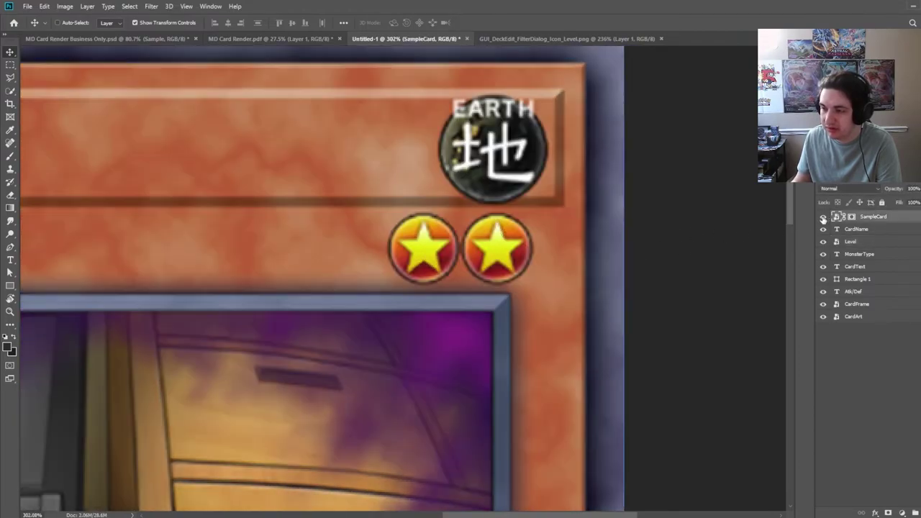
click(823, 217)
click(824, 217)
click(823, 217)
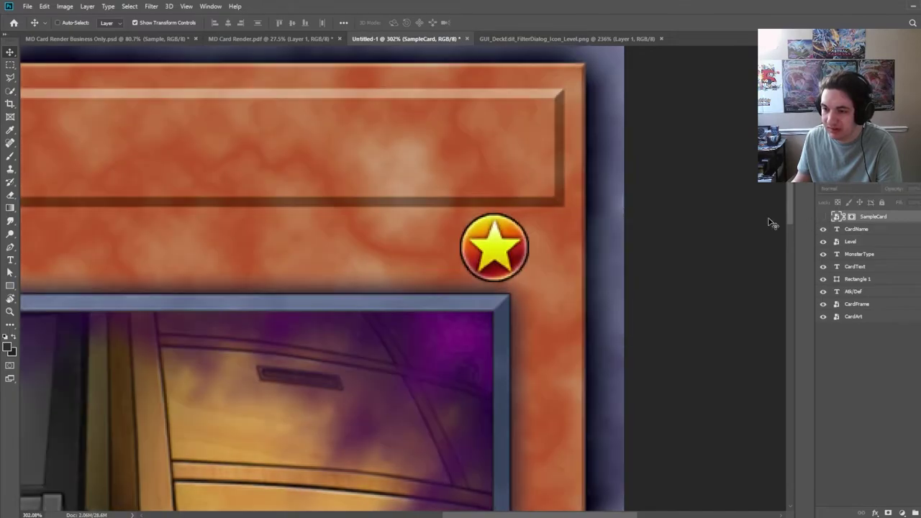
Step: Fine-tune the Level star's horizontal position against the rightmost SampleCard star, toggling the sample to compare
click(850, 242)
scroll(524, 228, up, 2)
drag(490, 247, 484, 247)
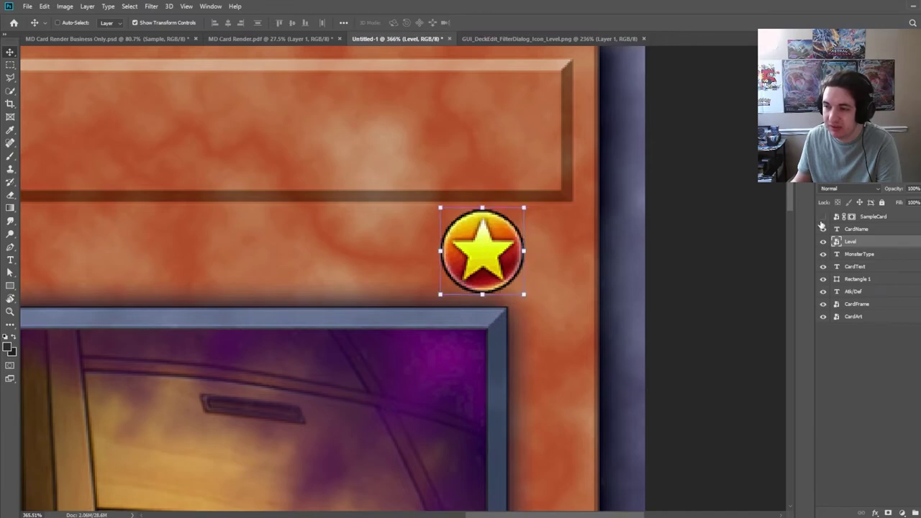
click(823, 217)
click(823, 217)
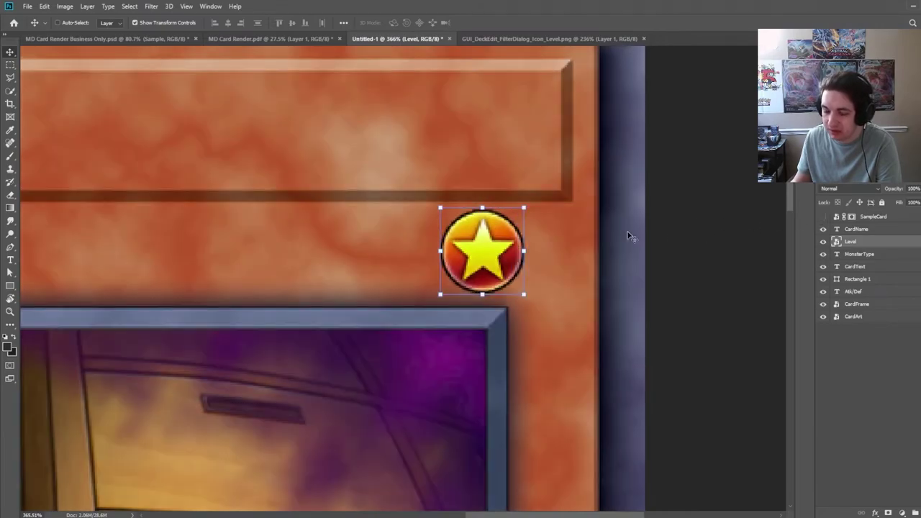
key(Right)
key(Right)
click(823, 216)
click(823, 217)
click(823, 217)
click(823, 216)
key(Right)
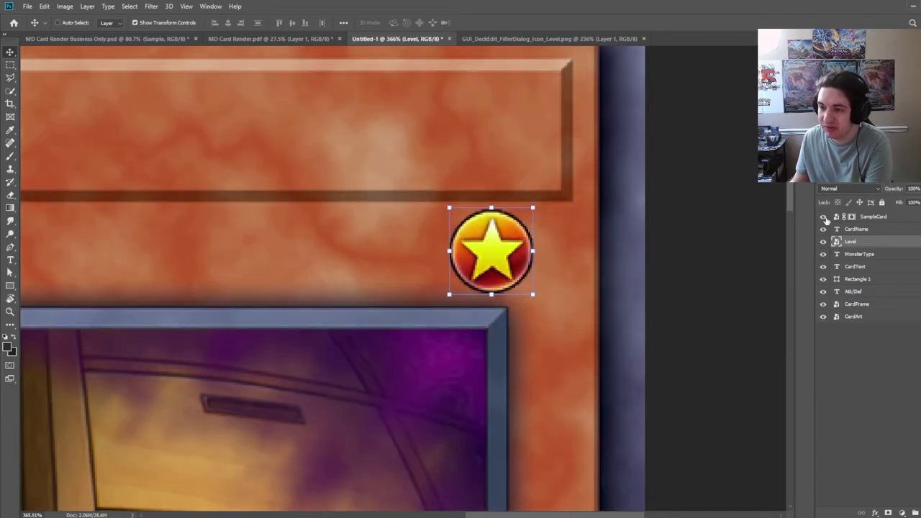
click(823, 217)
click(823, 216)
click(823, 217)
click(823, 216)
click(823, 216)
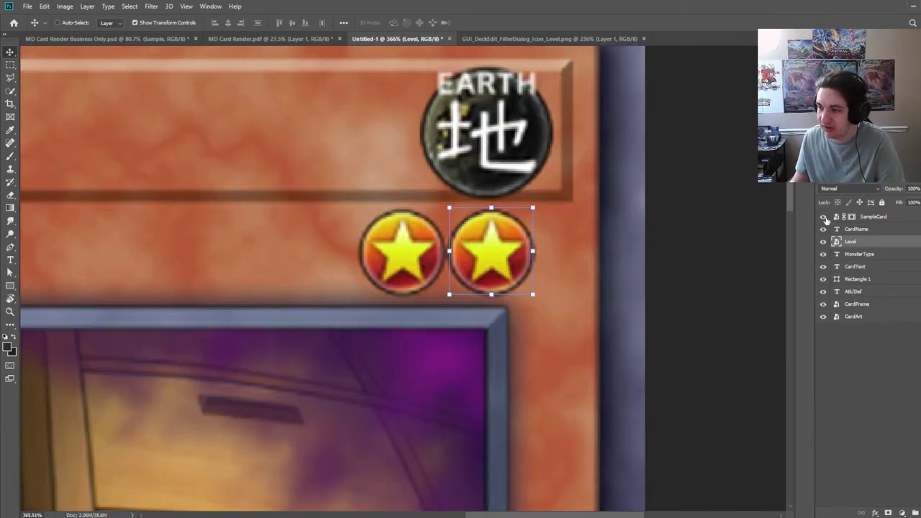
click(823, 217)
Step: Rename the star layer to Level1 and duplicate it, placing the copy directly left of the original star
double_click(852, 243)
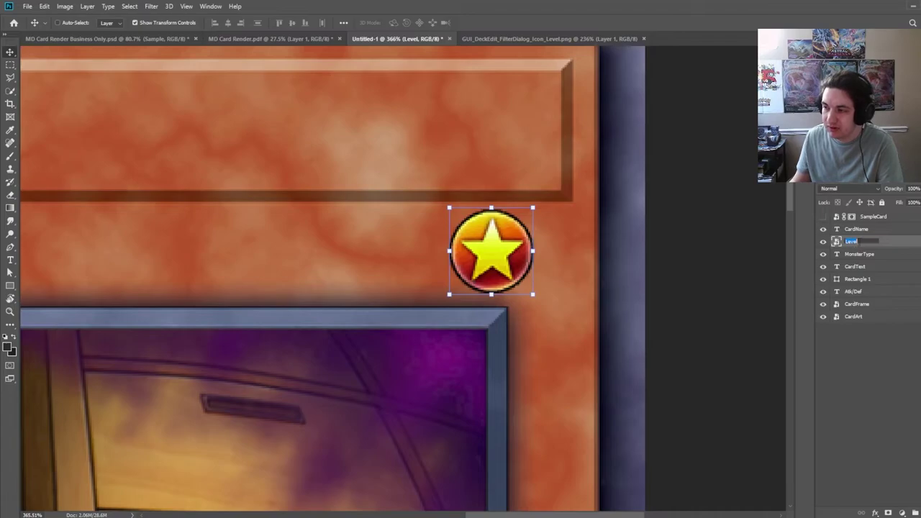
click(861, 355)
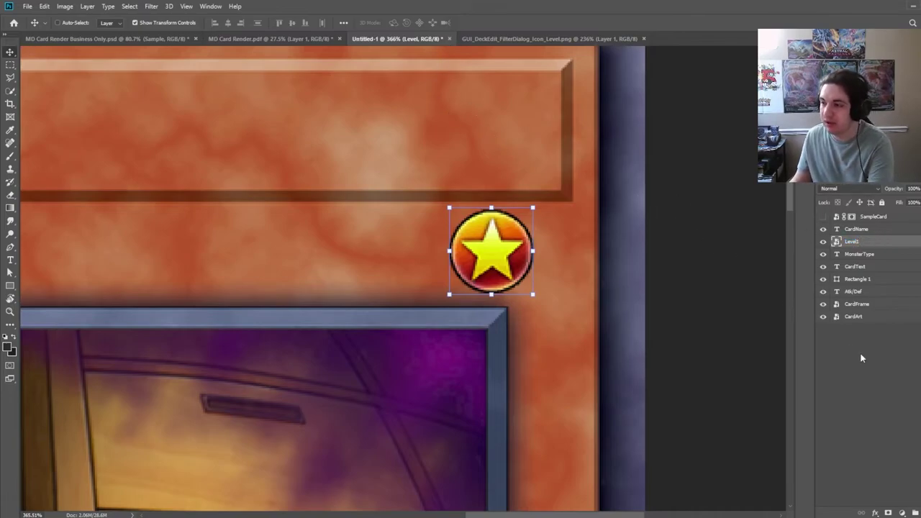
key(ctrl+j)
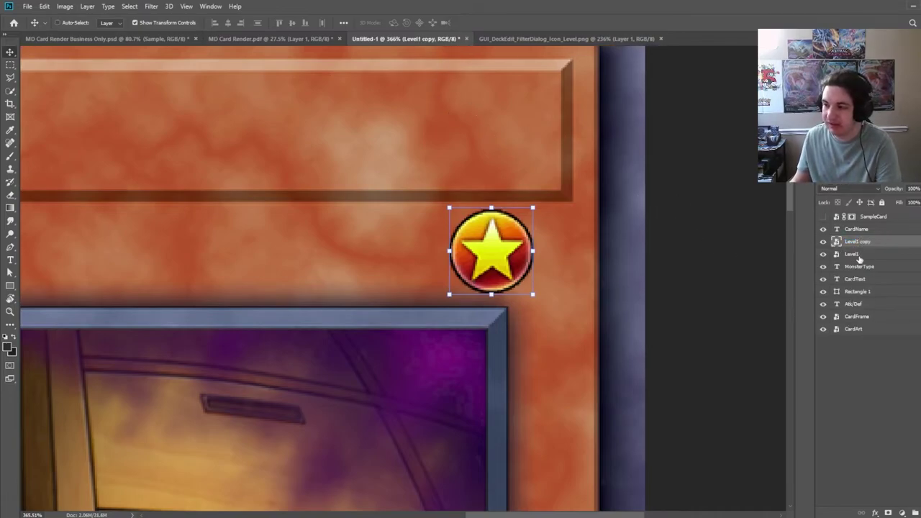
drag(477, 250, 393, 252)
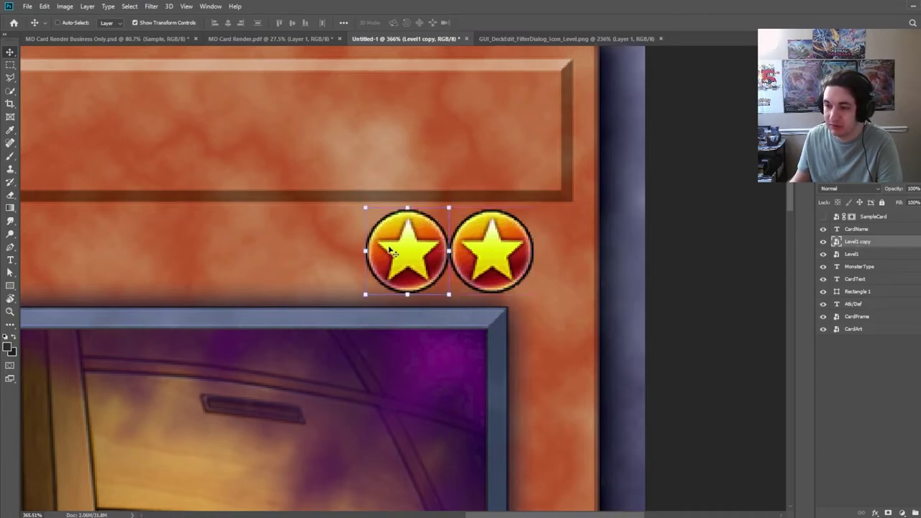
Step: Compare the duplicated star with the SampleCard layer up close and nudge it one pixel left, leaving the sample hidden
click(823, 217)
click(823, 217)
click(823, 217)
scroll(476, 250, up, 2)
scroll(476, 249, up, 3)
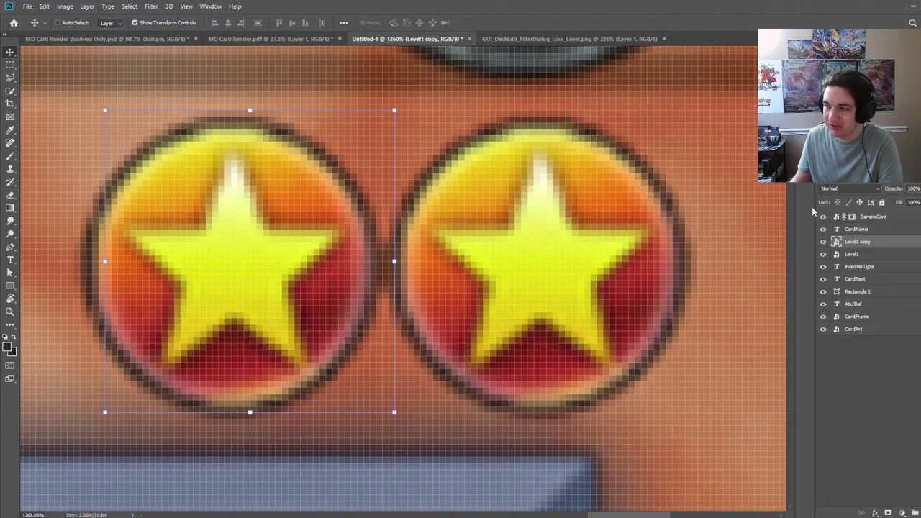
click(823, 217)
key(Left)
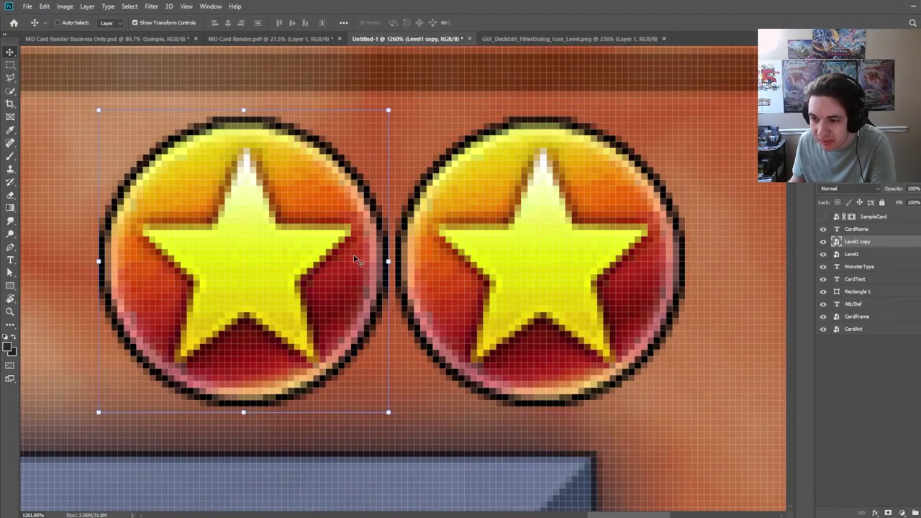
key(m)
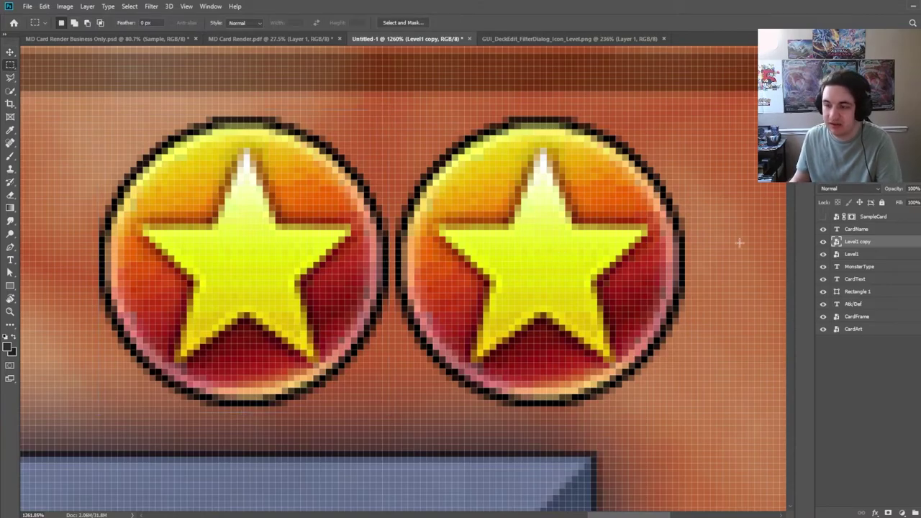
click(823, 217)
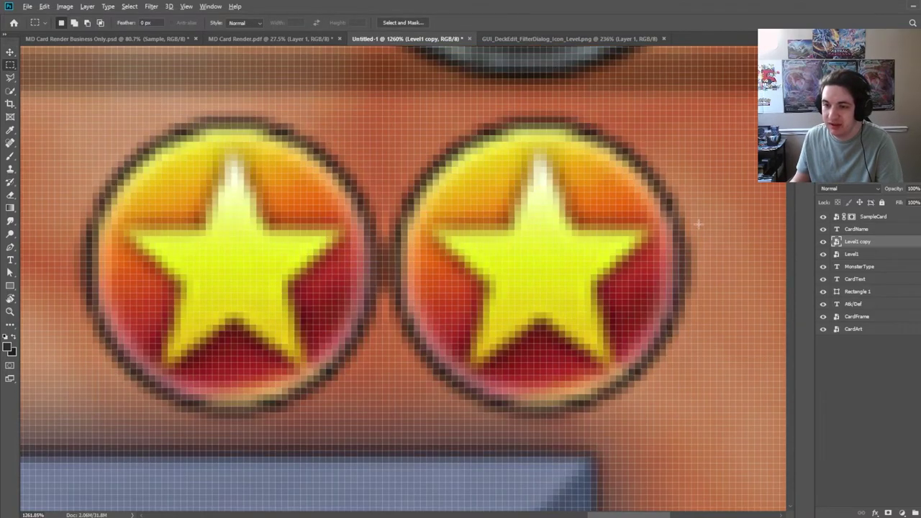
scroll(678, 244, down, 3)
click(824, 216)
Step: Rename the duplicated star's layer to Level2
double_click(857, 242)
text(Level2)
key(Return)
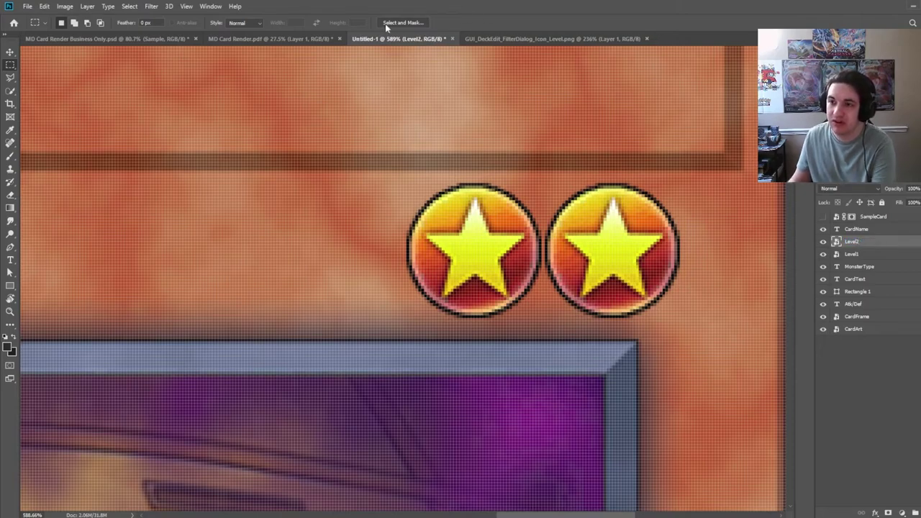
Step: Duplicate the Level1 and Level2 stars together and place the copies to their left, forming an evenly spaced row of four
scroll(567, 226, down, 1)
shift+click(856, 256)
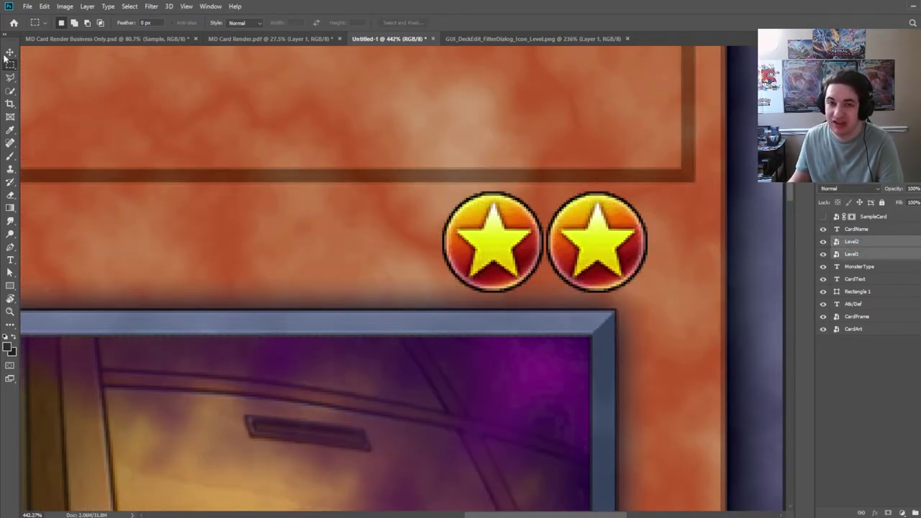
click(11, 52)
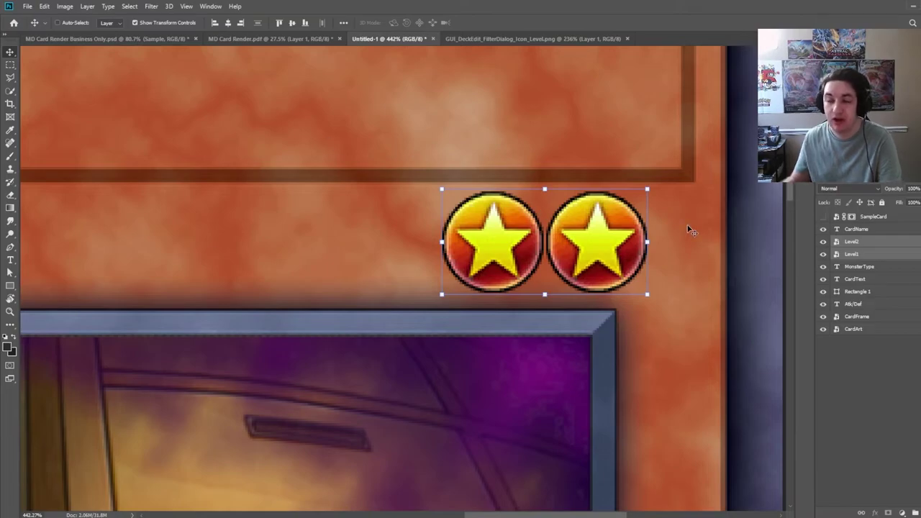
drag(616, 255, 410, 257)
Step: Rename the two copied star layers to Level3 and Level4, numbering the stars from right to left
click(861, 254)
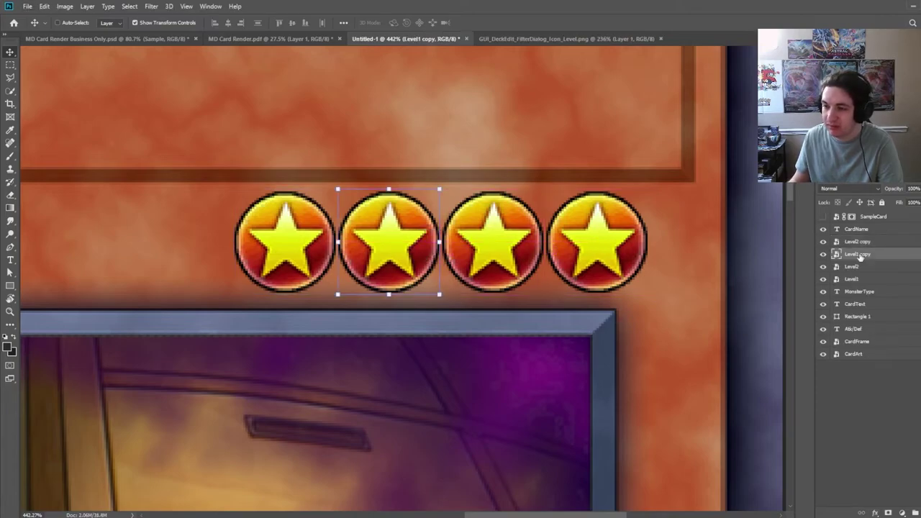
double_click(859, 255)
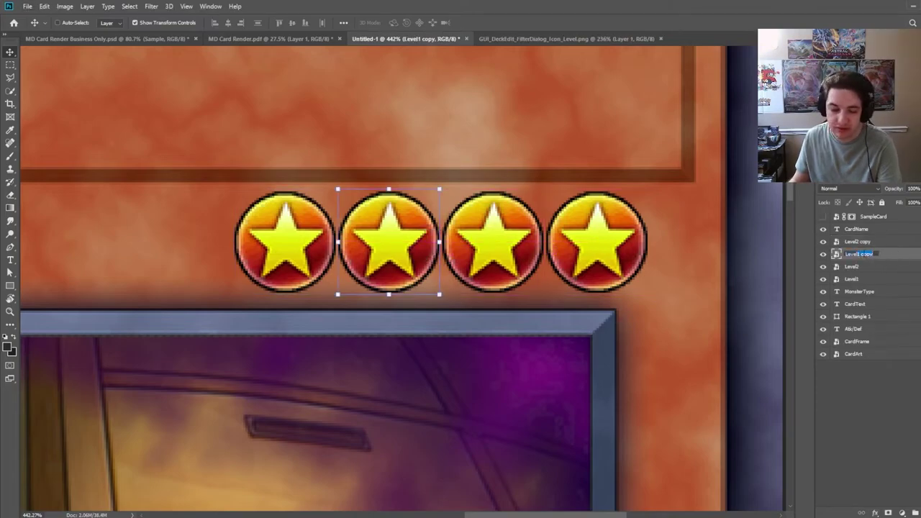
double_click(854, 242)
text(Level4)
key(Return)
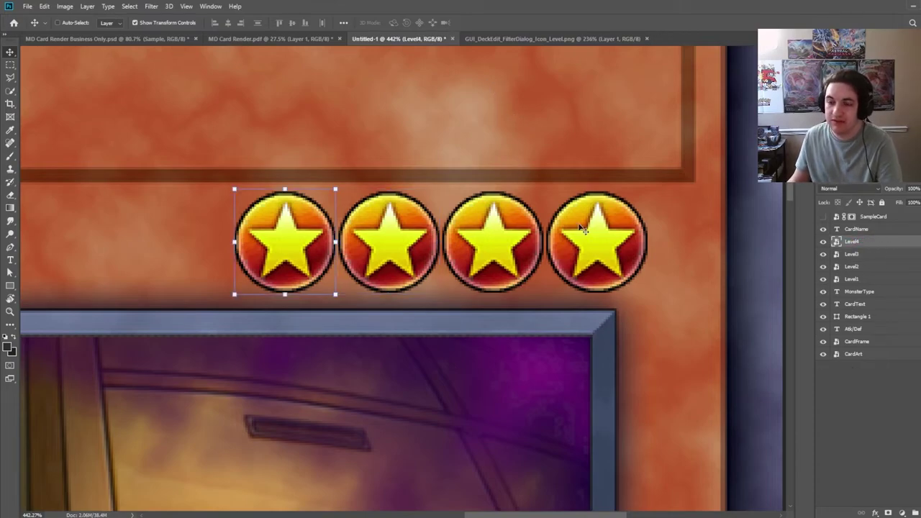